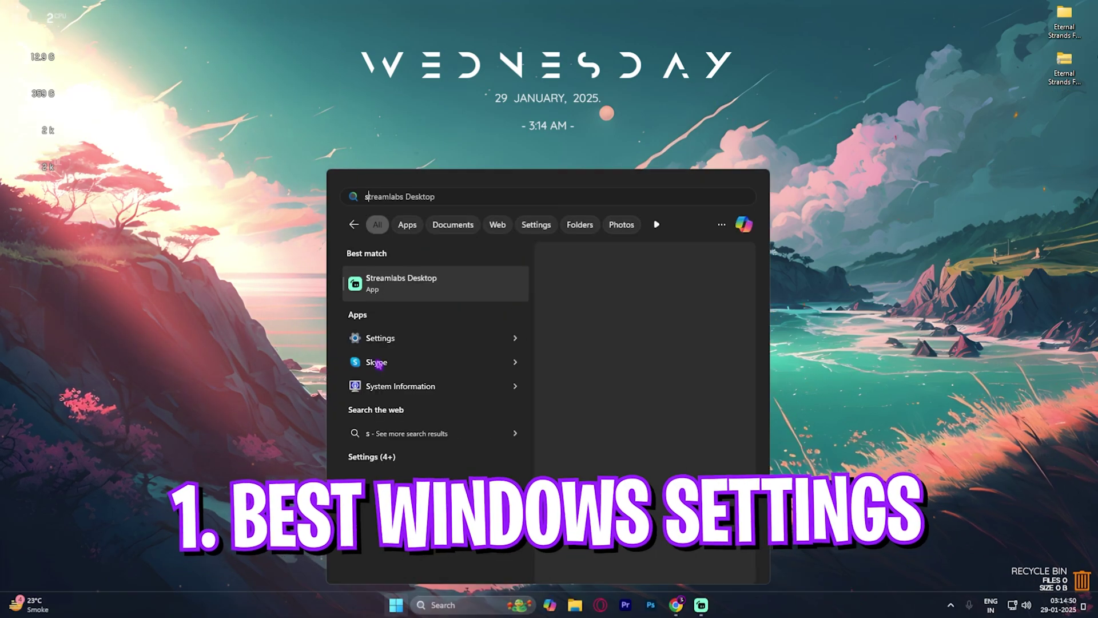
- Open the Windows gaming settings and check the Game Bar and Game Mode options
key("Return")
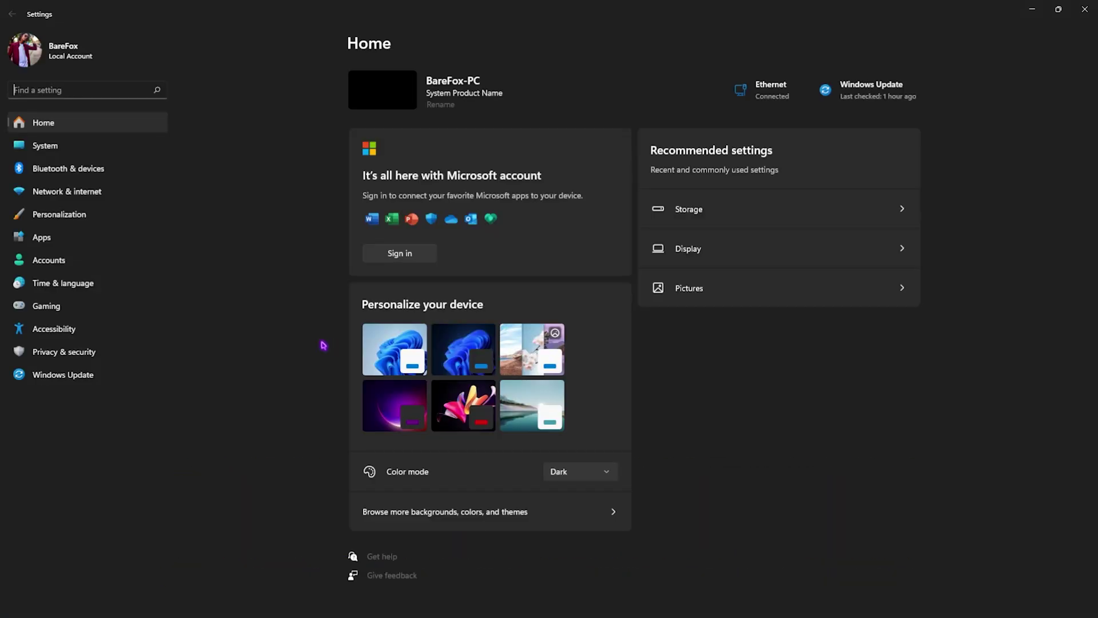
left_click(65, 313)
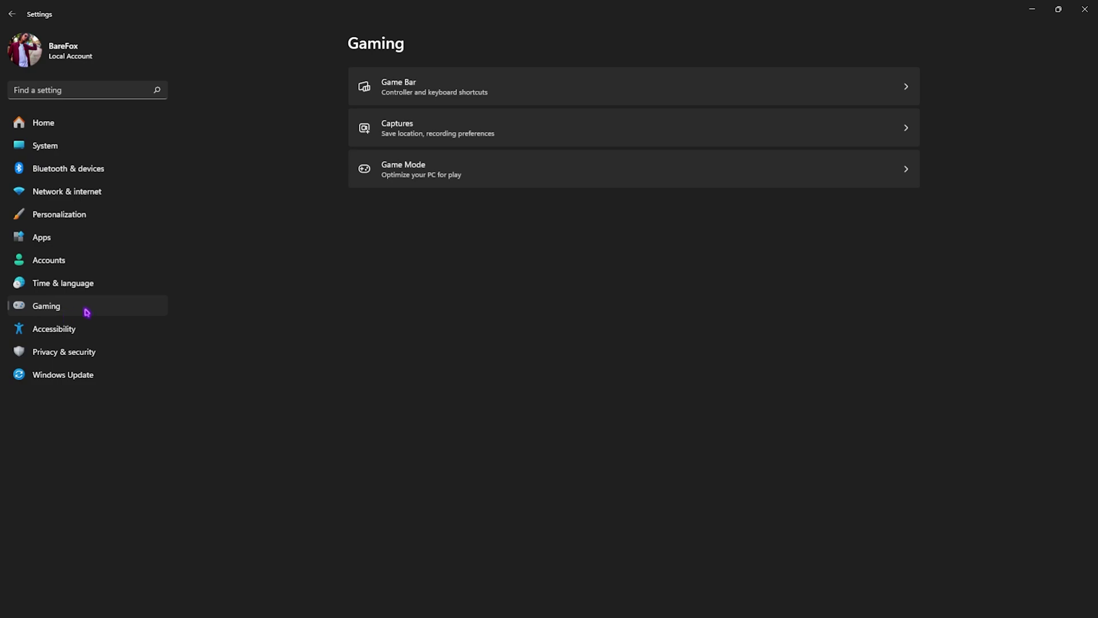
left_click(389, 92)
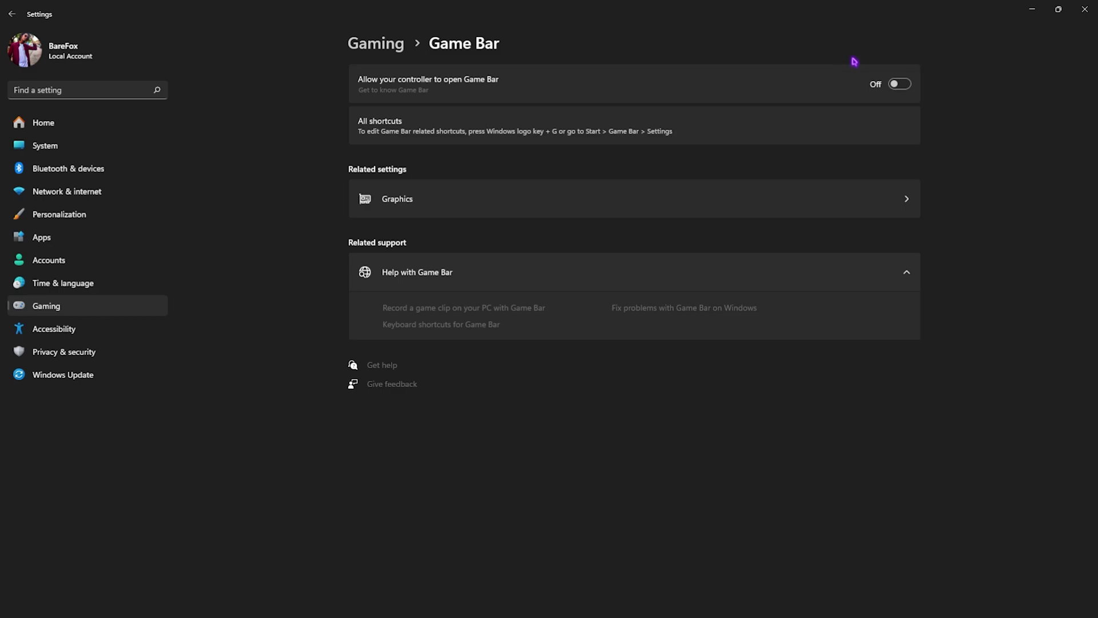
left_click(376, 43)
left_click(429, 173)
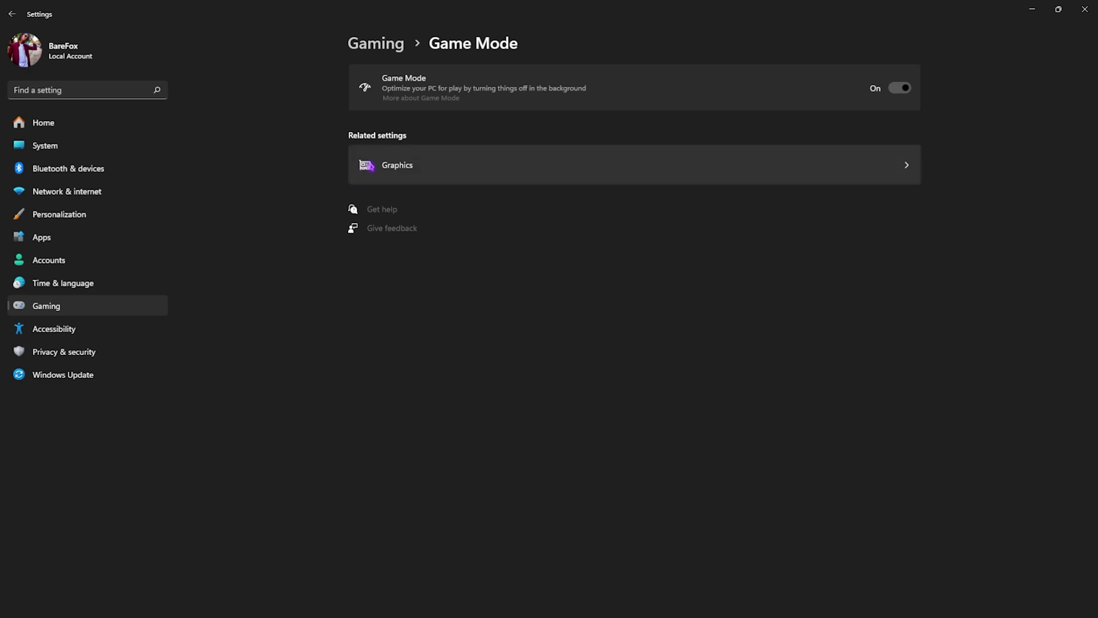
- Review the default graphics settings for GPU scheduling, variable refresh rate and windowed-game optimizations, and return to the Graphics page
left_click(404, 167)
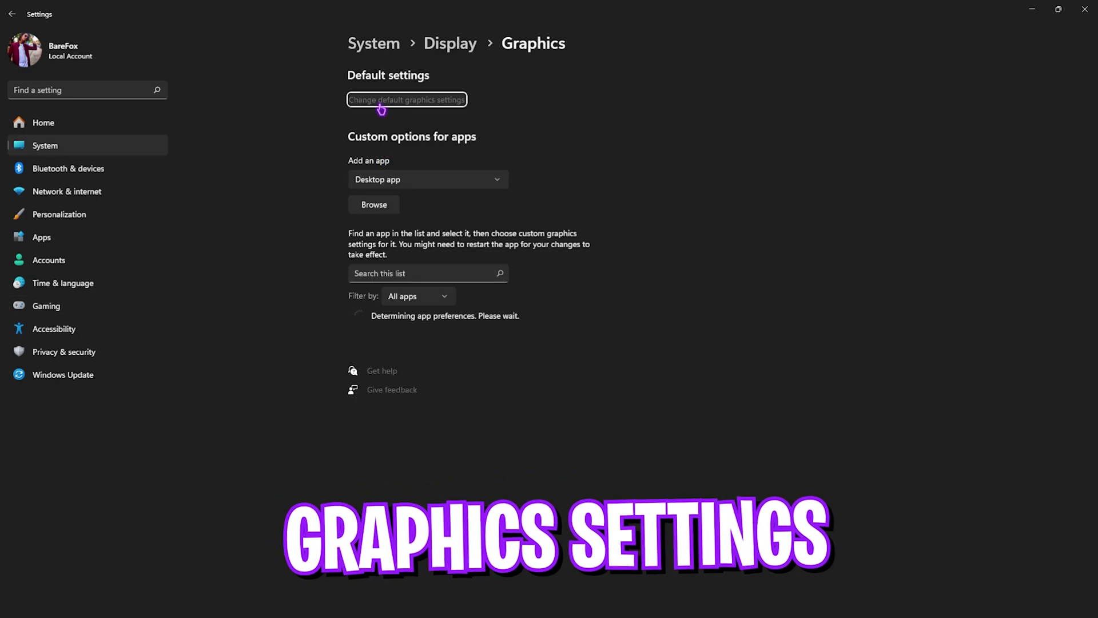
left_click(389, 103)
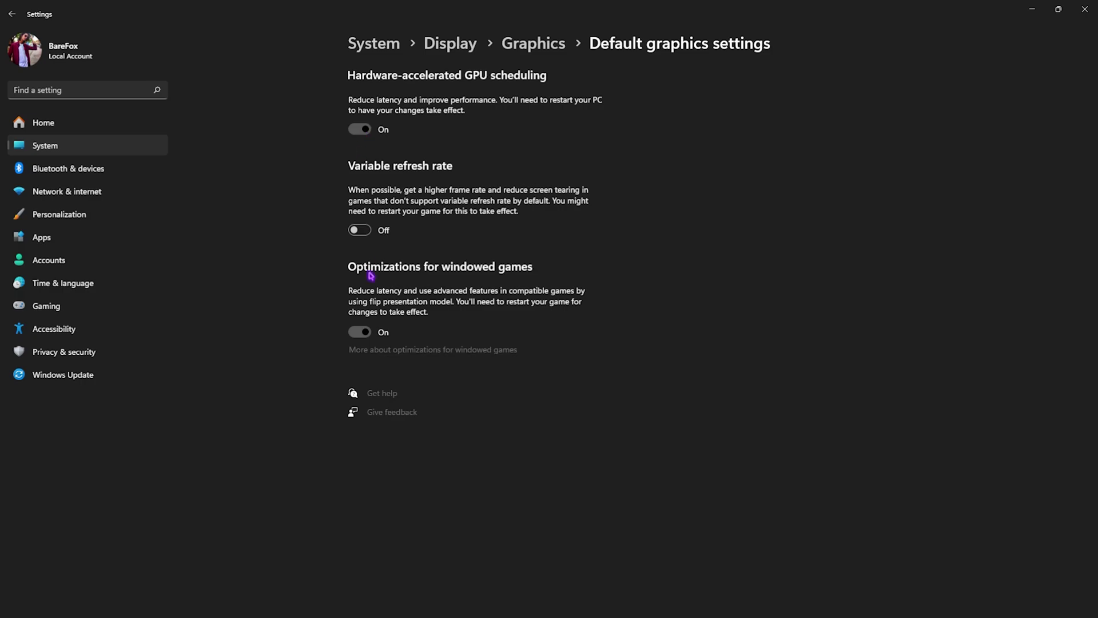
left_click(524, 51)
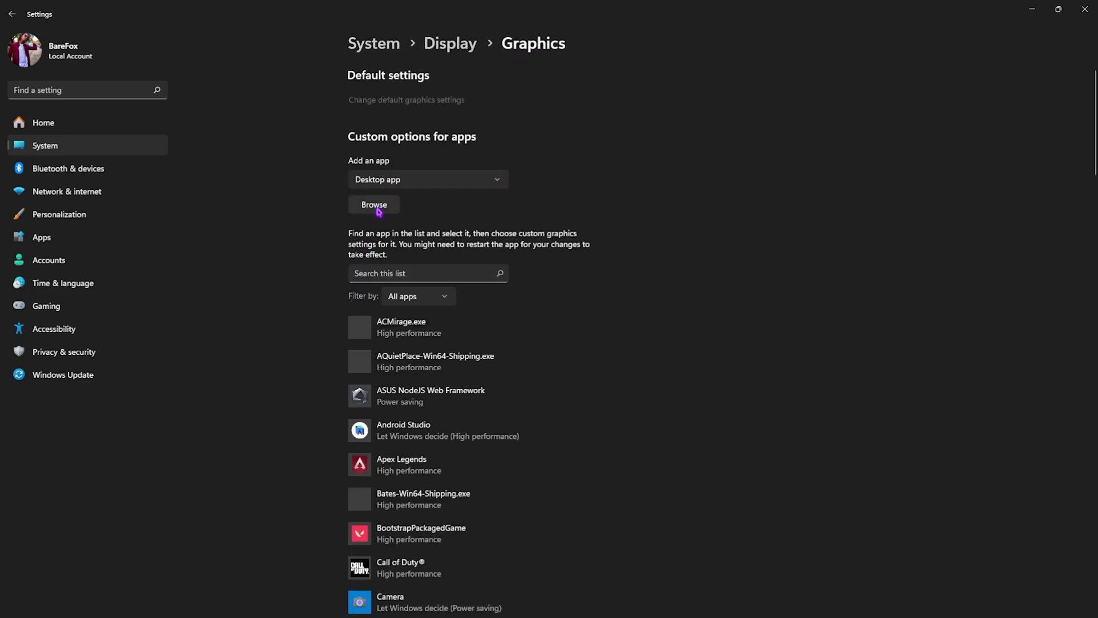
- Add EternalStrandsSteam-Win64-Shipping.exe from the game's Binaries\Win64 folder on the SATA SSD (X:) drive to the custom graphics apps
left_click(376, 198)
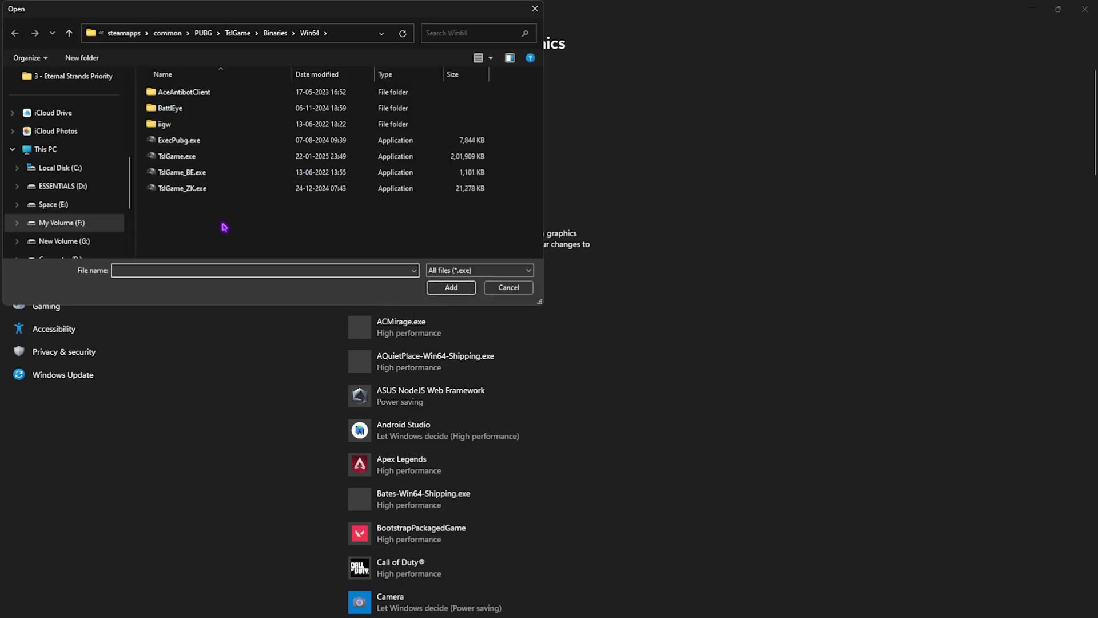
scroll(101, 165, "down", 3)
scroll(101, 165, "down", 1)
left_click(101, 167)
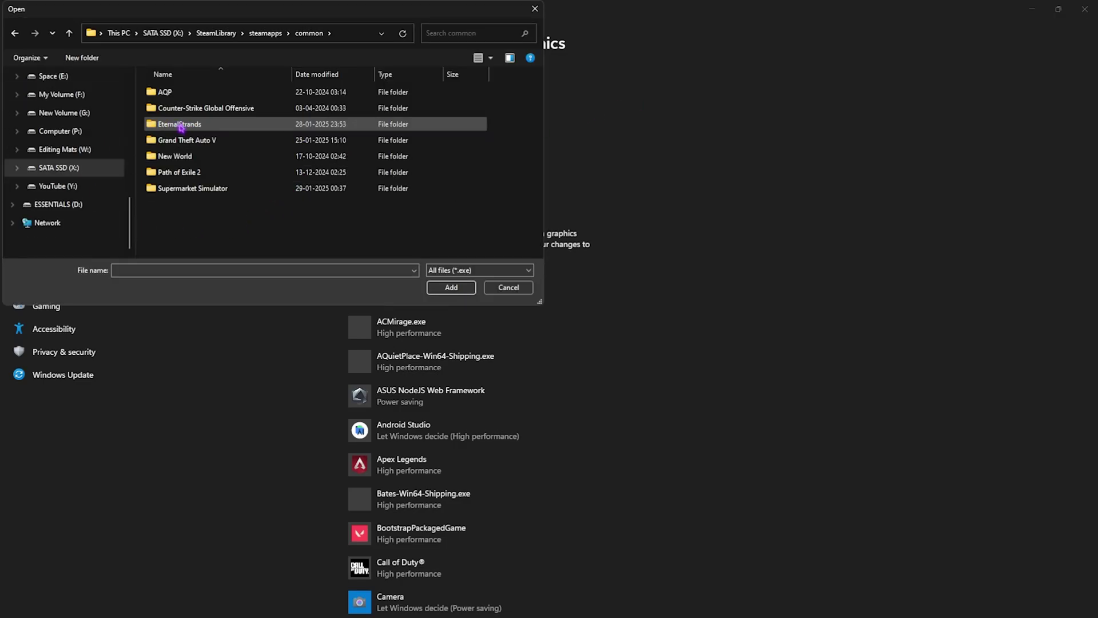
double_click(182, 125)
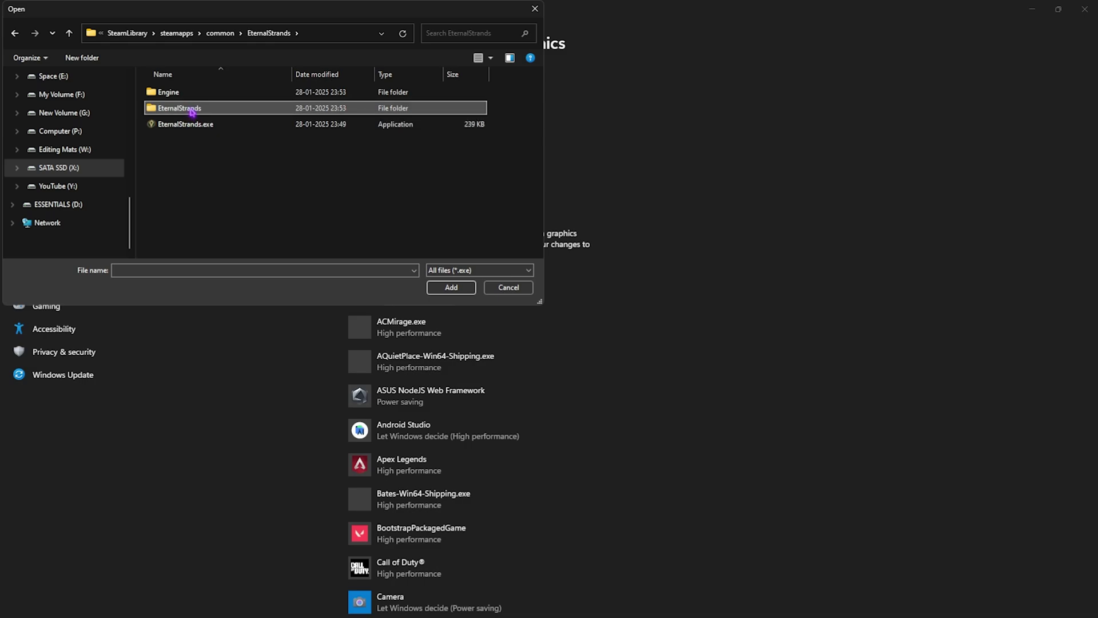
double_click(184, 107)
double_click(196, 93)
double_click(199, 95)
left_click(178, 110)
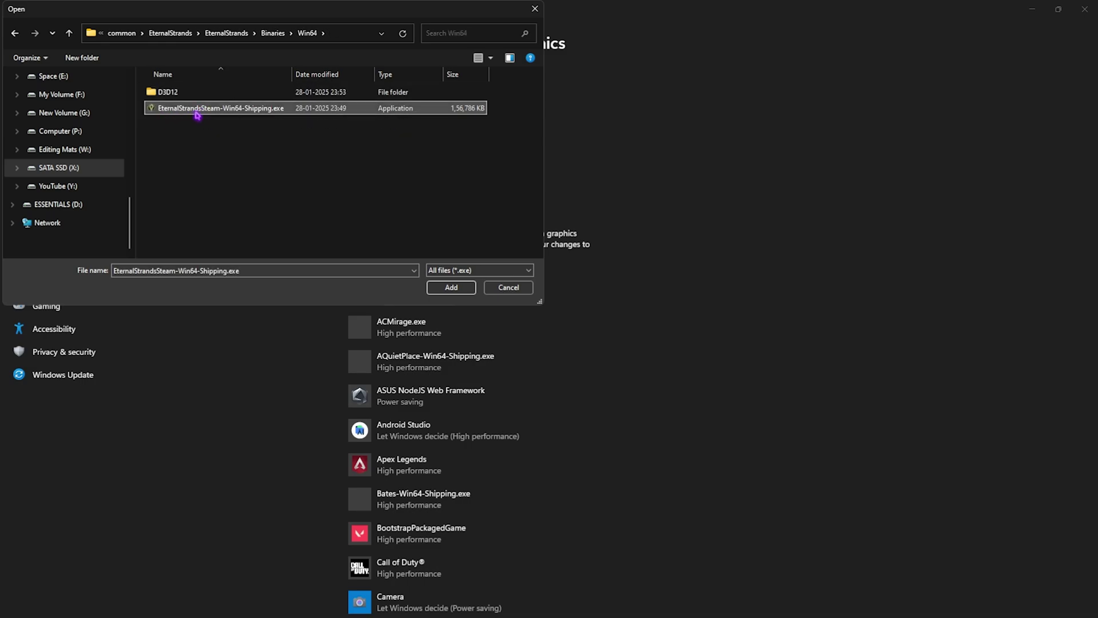
left_click(452, 287)
- Set the graphics preference of Eternal Strands to High performance, save it and close Settings
scroll(532, 343, "down", 10)
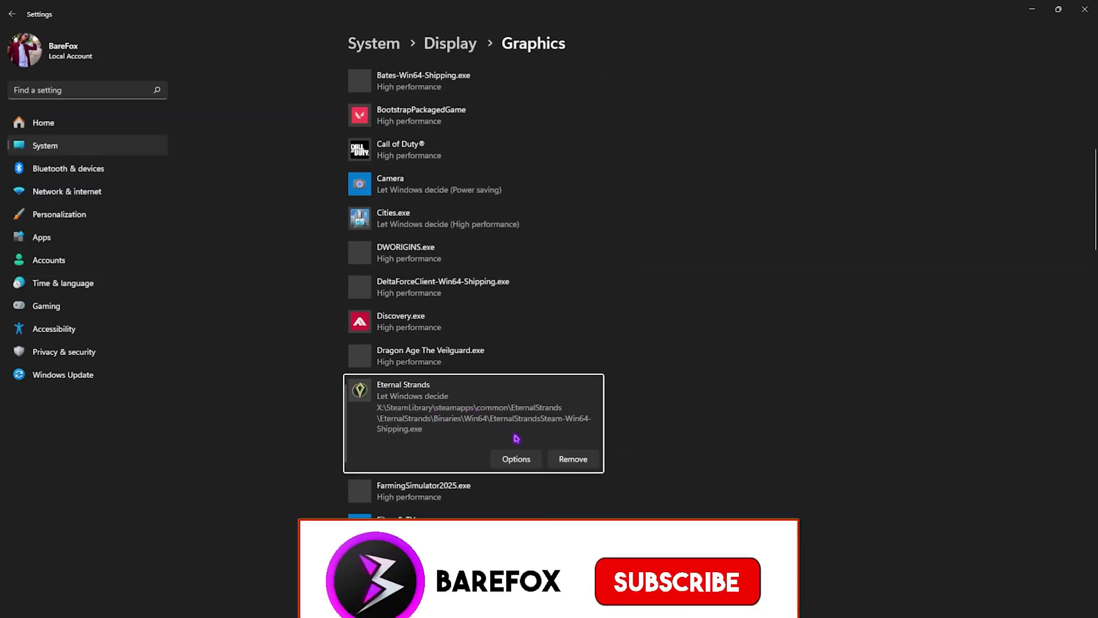
left_click(514, 458)
left_click(465, 313)
left_click(483, 402)
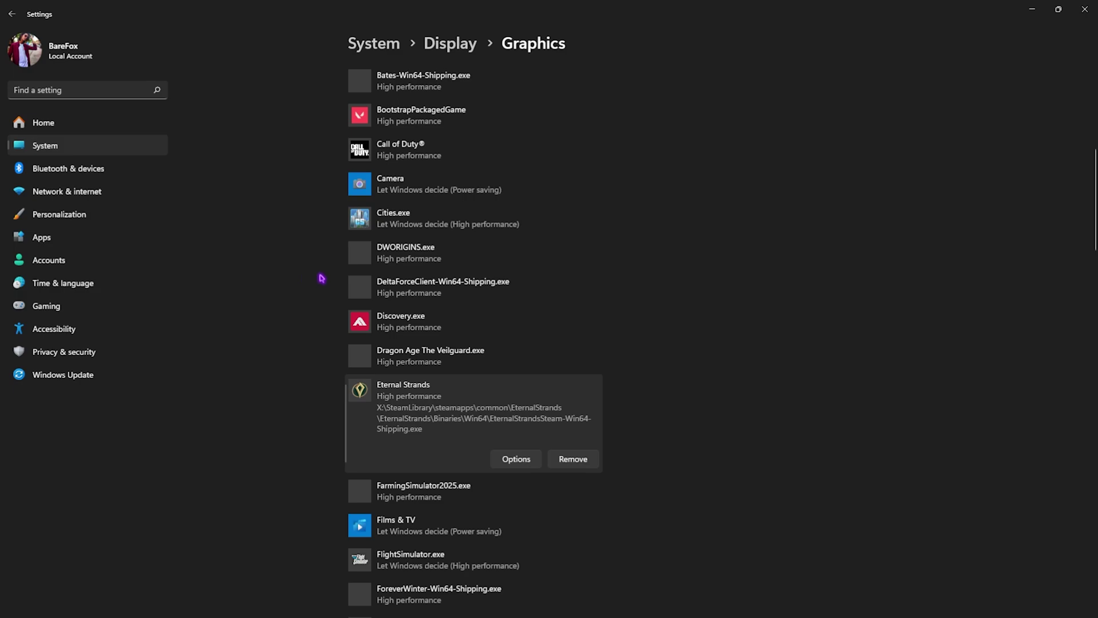
left_click(1084, 10)
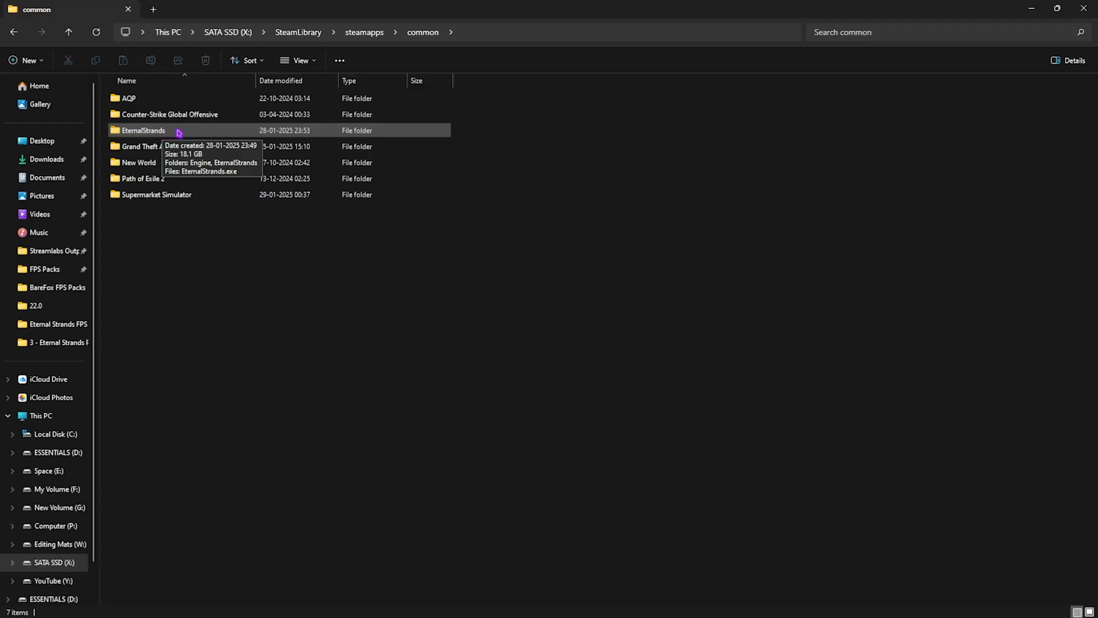
- Open the properties of EternalStrandsSteam-Win64-Shipping.exe in the EternalStrands game's Binaries\Win64 folder
double_click(179, 132)
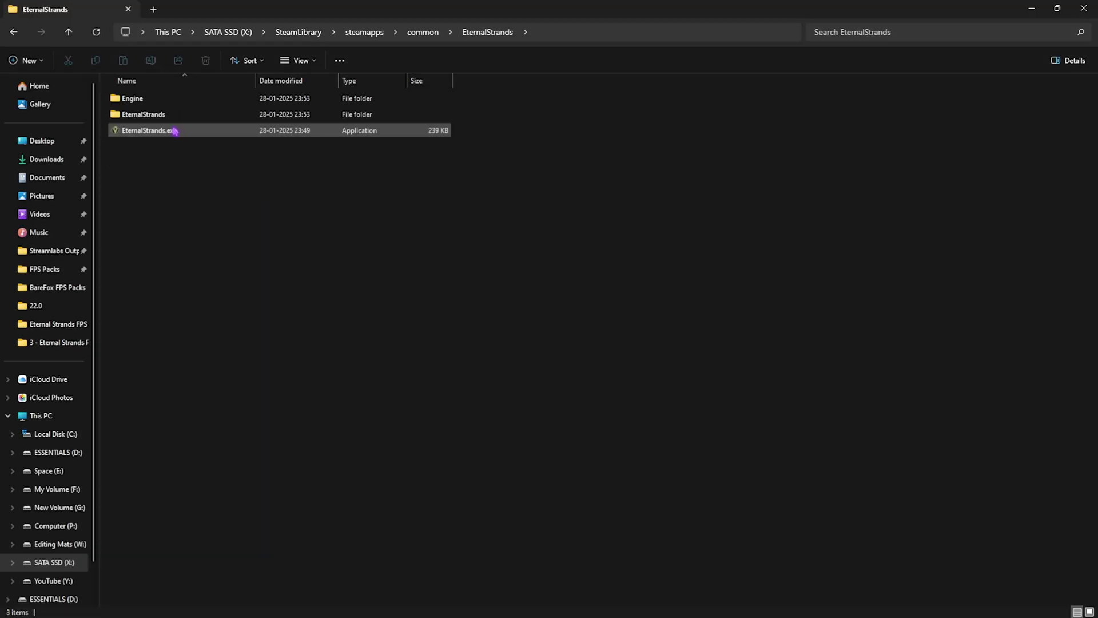
double_click(165, 112)
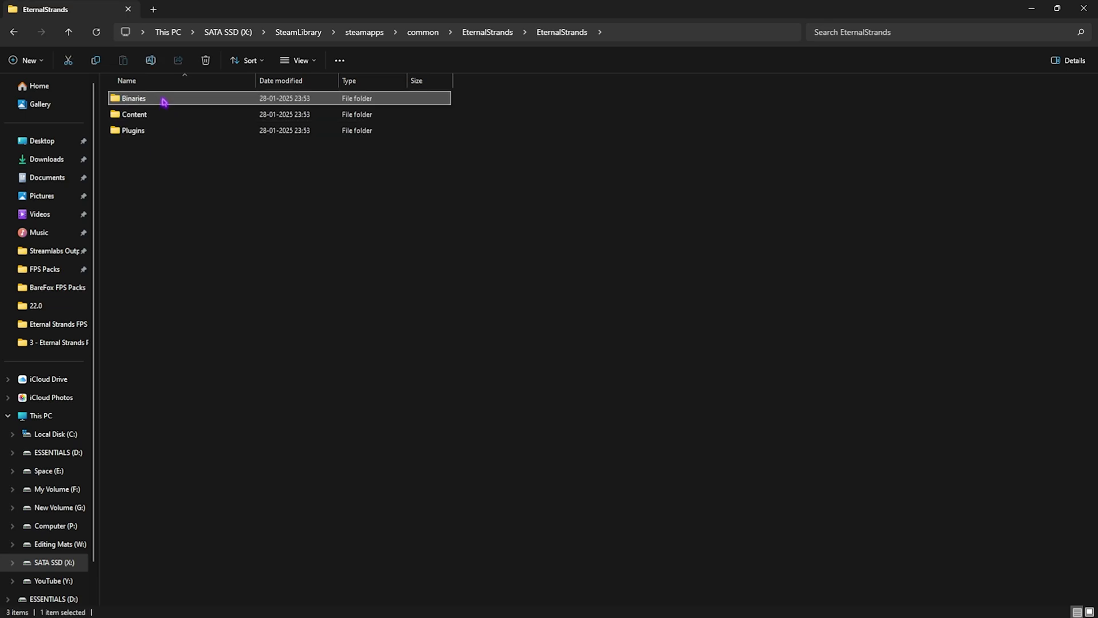
double_click(162, 100)
double_click(162, 100)
left_click(222, 166)
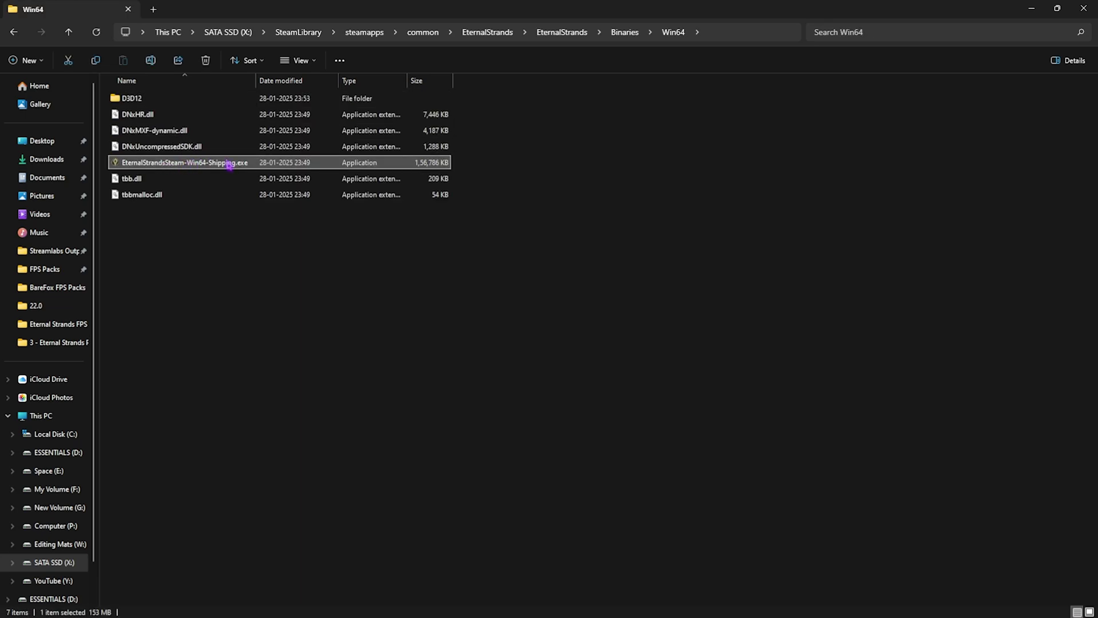
right_click(209, 167)
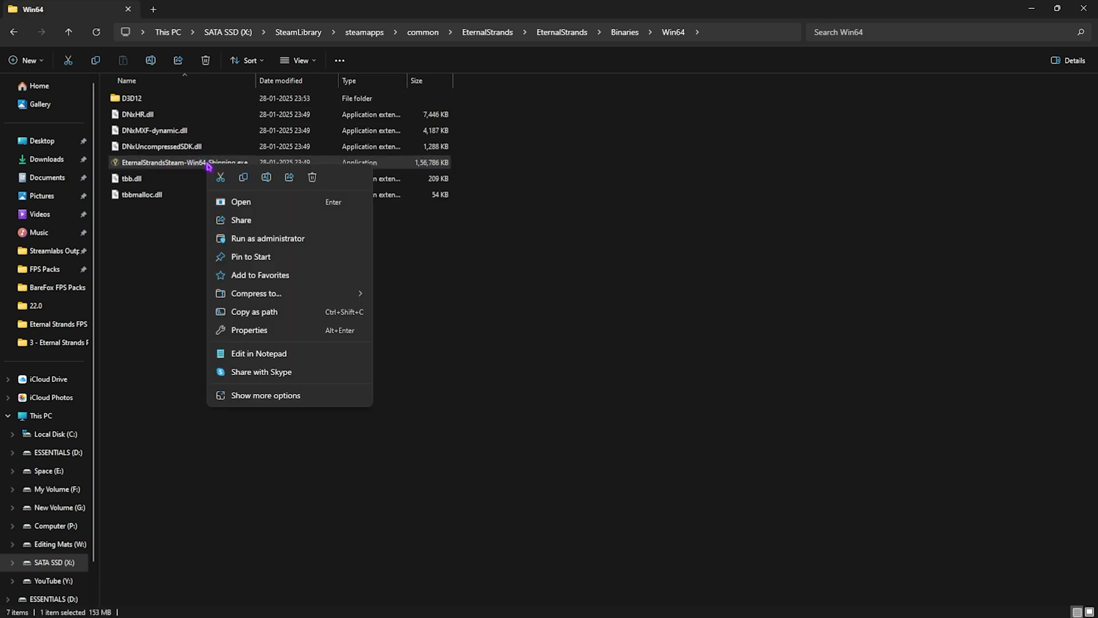
left_click(254, 326)
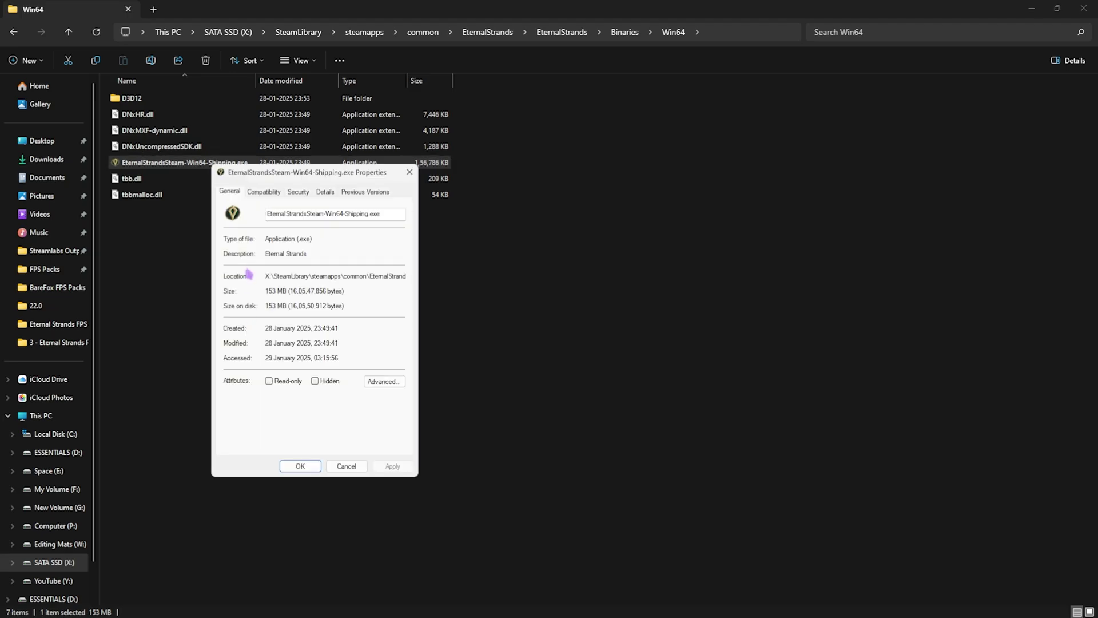
- Disable fullscreen optimizations and override high DPI scaling with Application for the game executable, apply the changes and close its properties
left_click(266, 192)
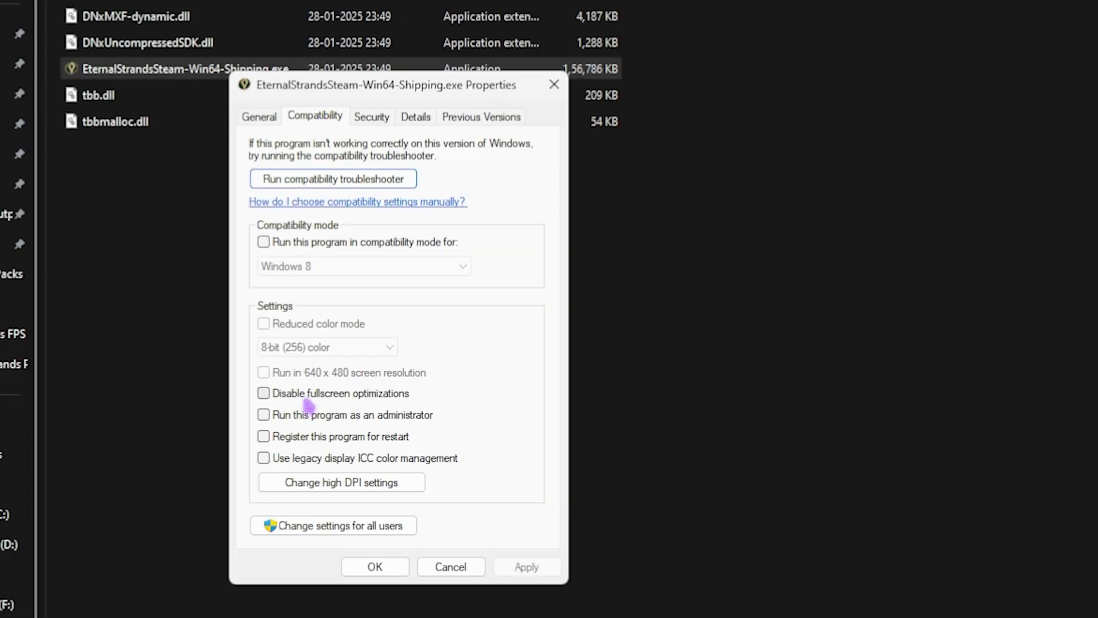
left_click(339, 397)
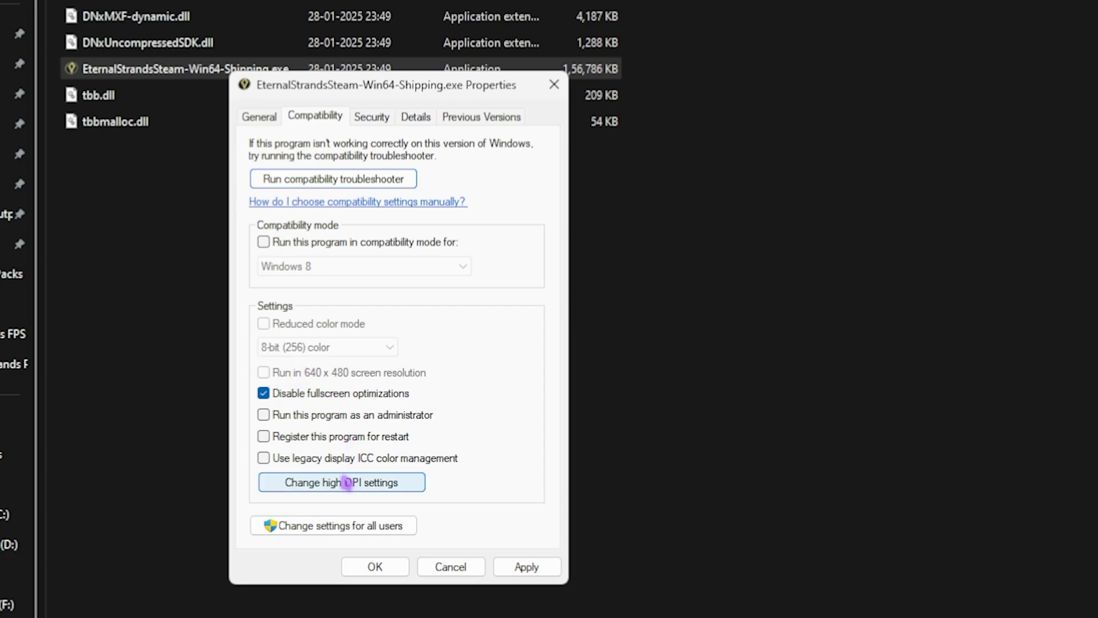
left_click(309, 486)
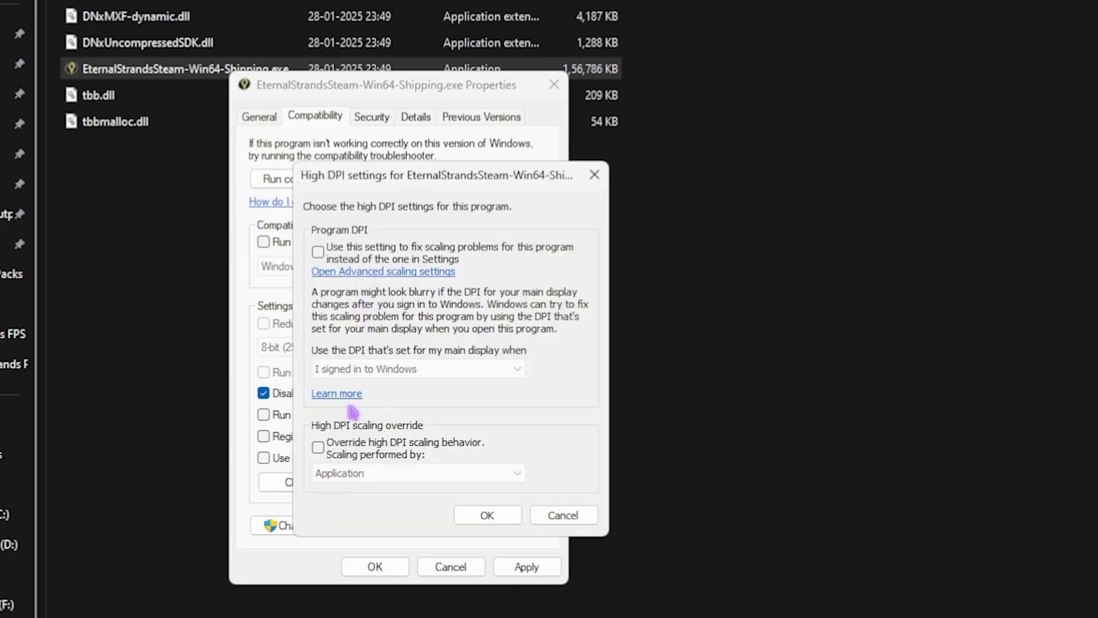
left_click(337, 456)
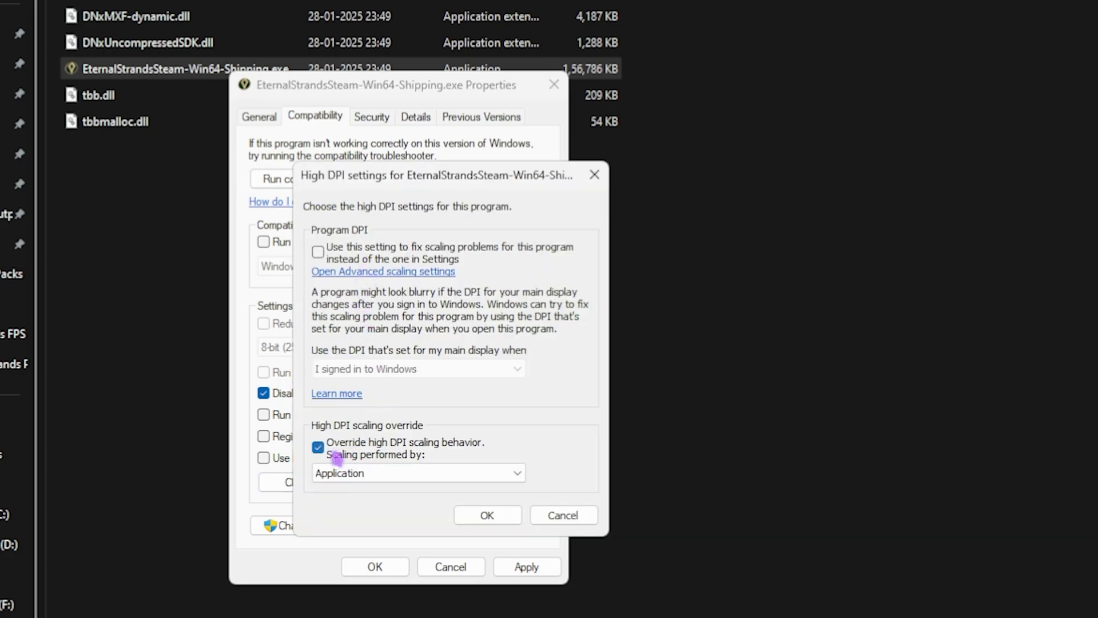
left_click(486, 512)
left_click(525, 566)
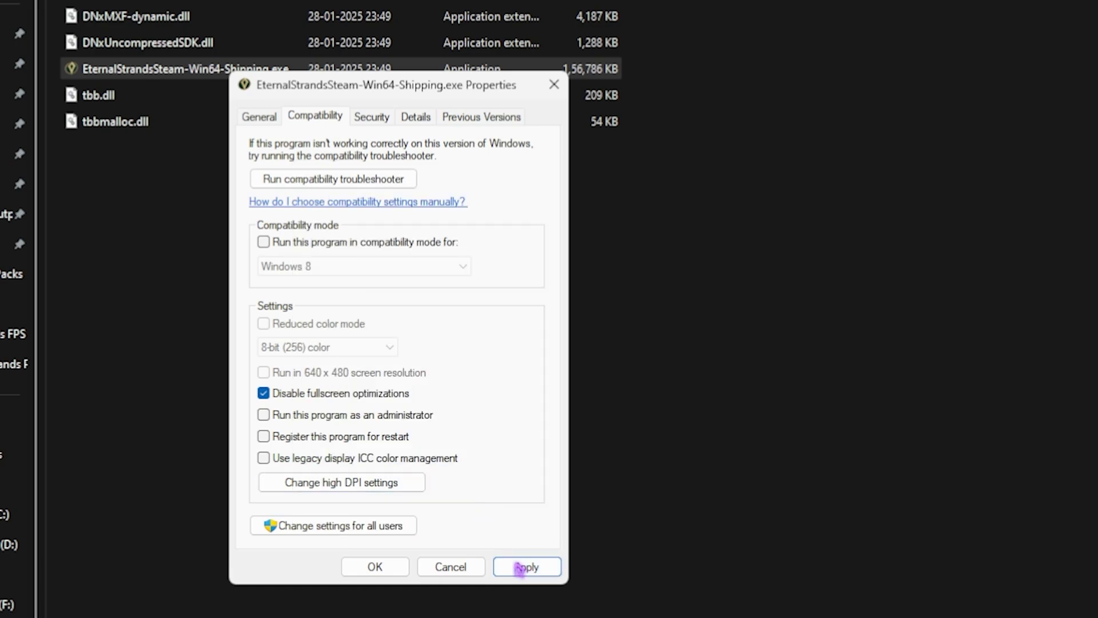
left_click(553, 86)
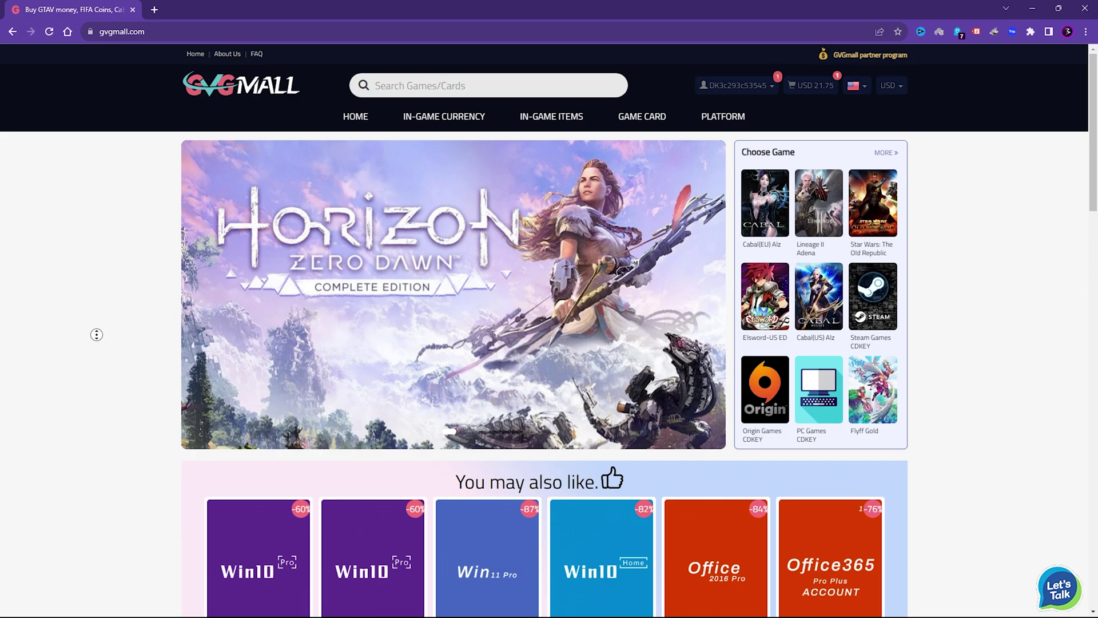
- Look through the home page offers and the in-game currency, in-game items, game card and platform categories on the GVGMall website
scroll(88, 365, "down", 4)
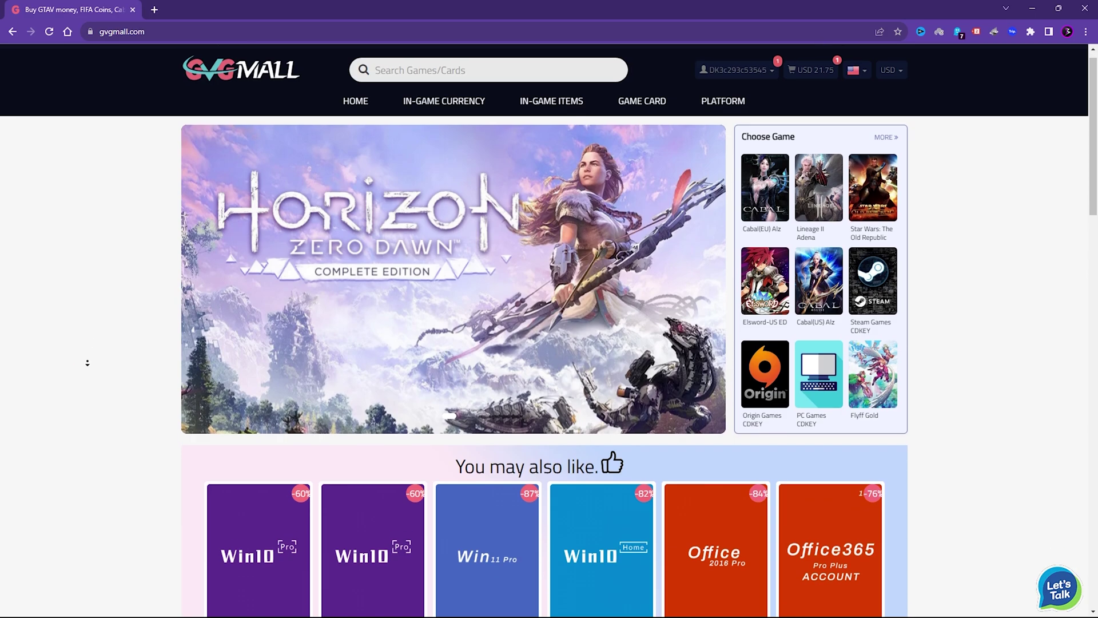
scroll(88, 366, "down", 5)
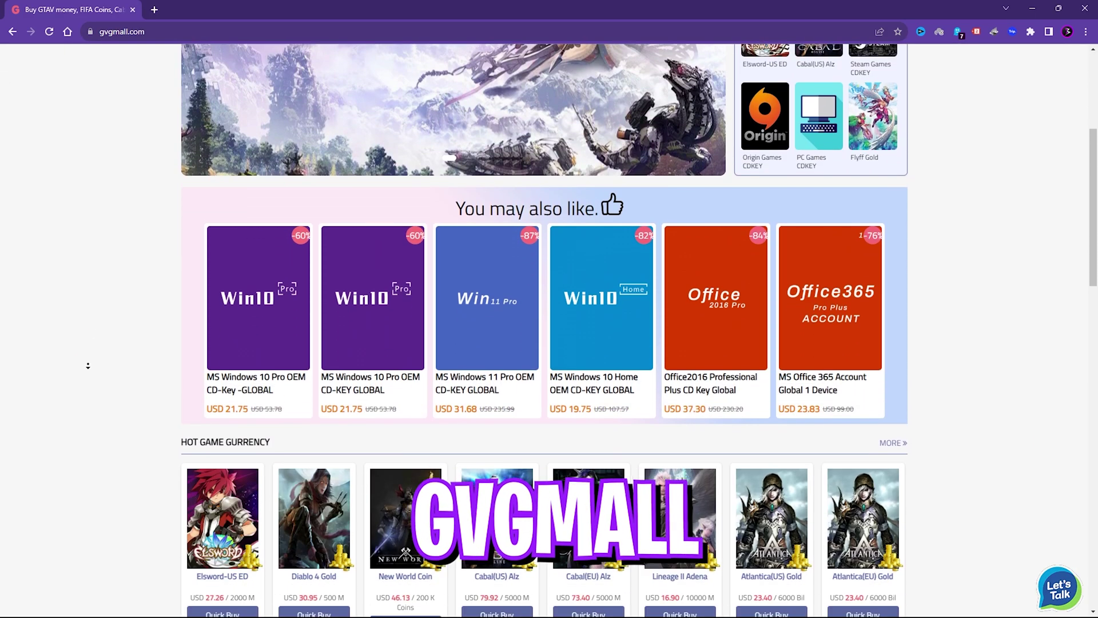
scroll(87, 365, "down", 5)
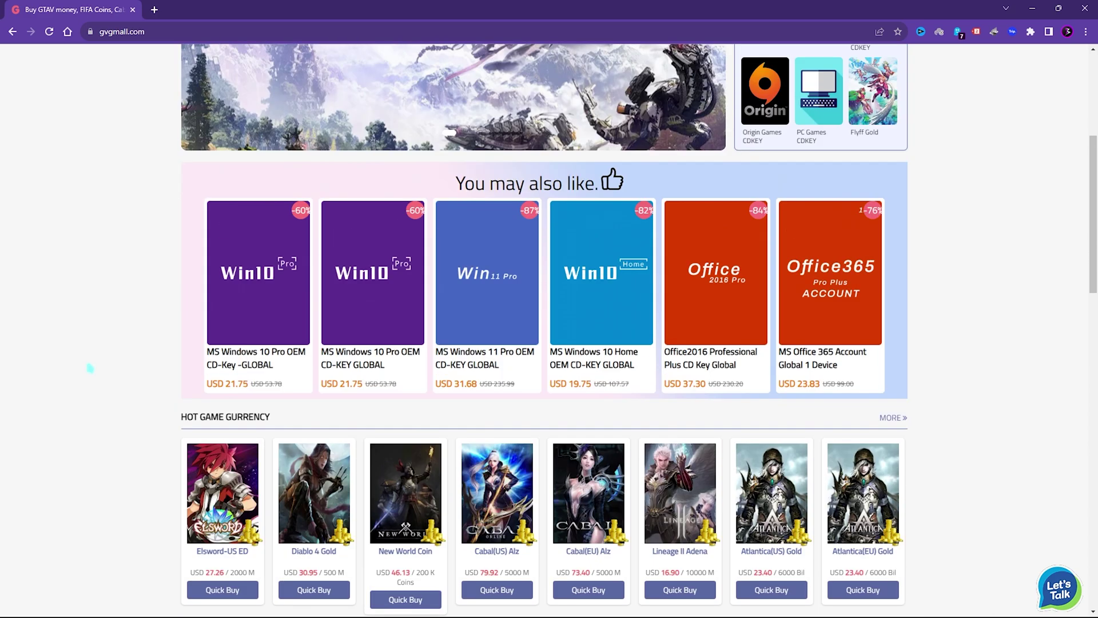
scroll(90, 367, "up", 5)
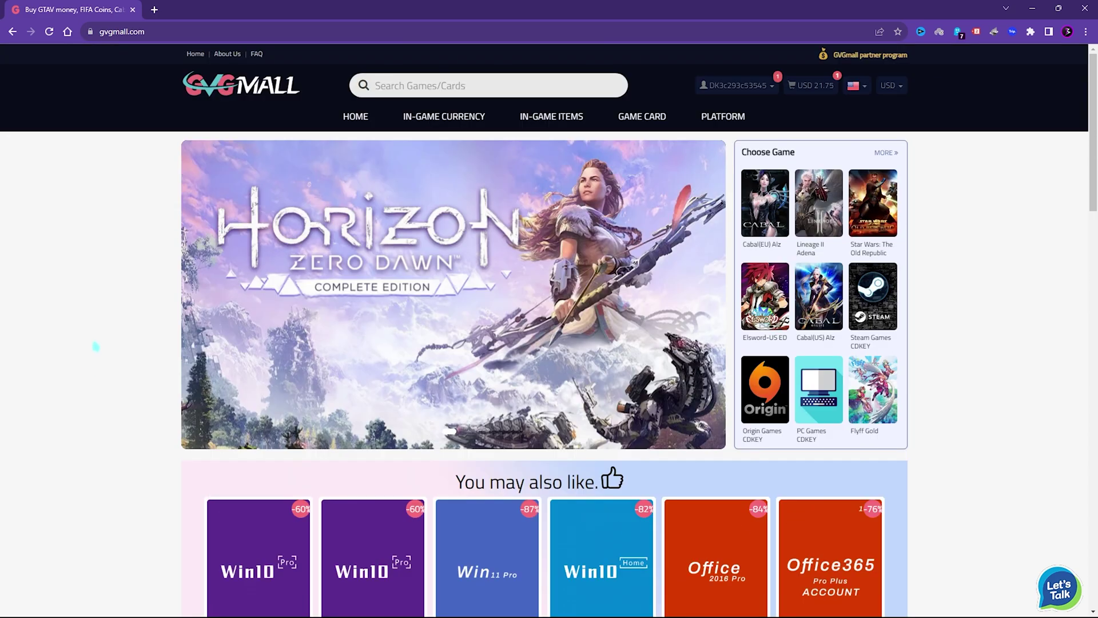
mouse_move(619, 116)
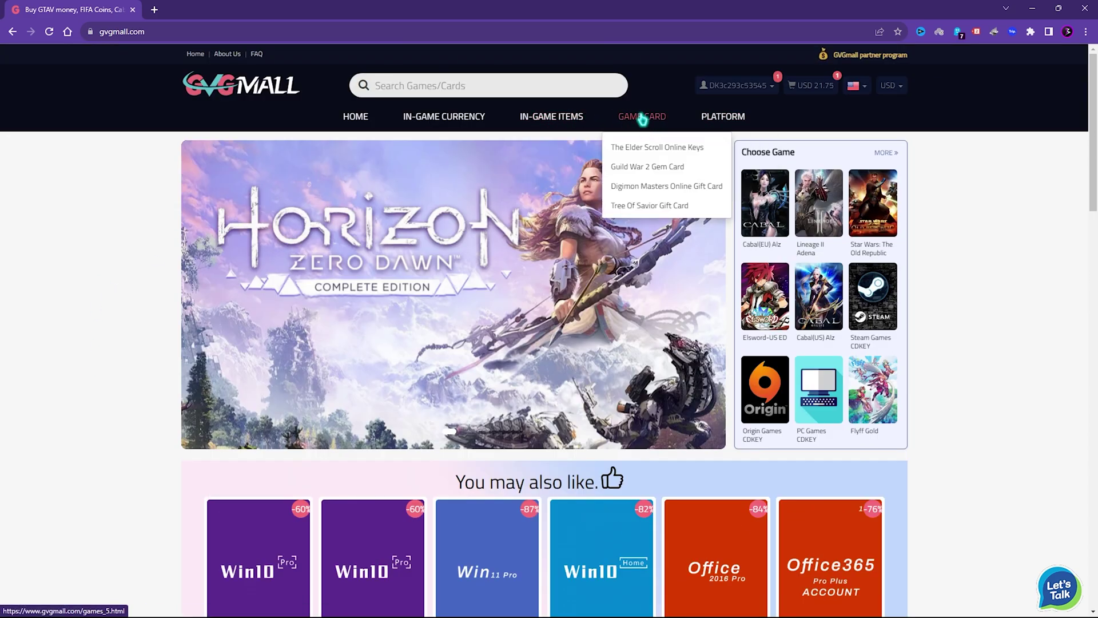
mouse_move(444, 116)
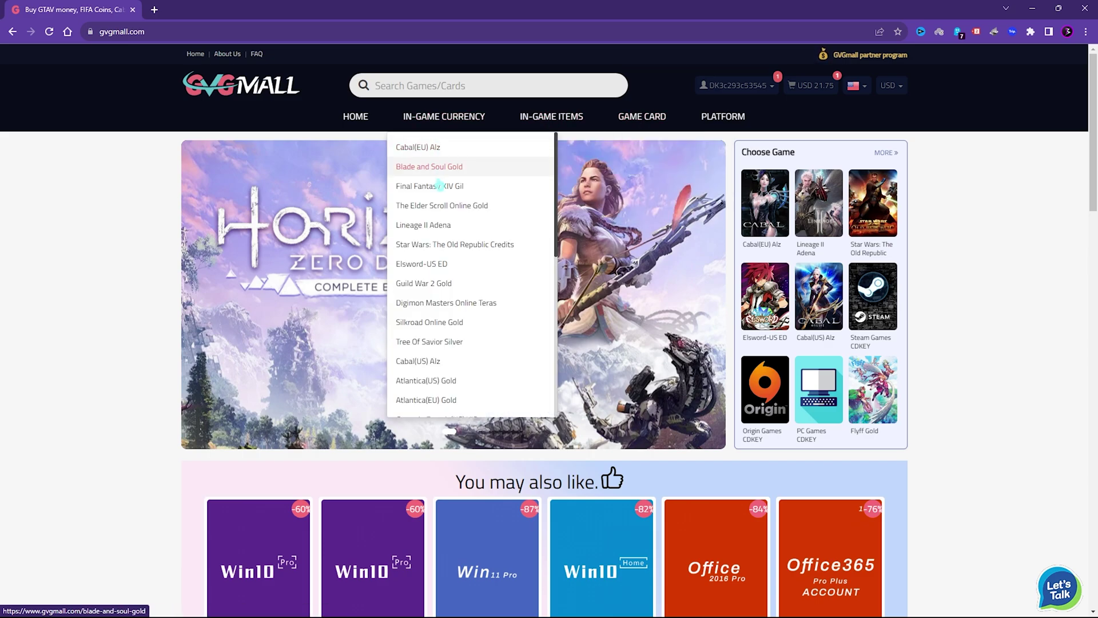
scroll(440, 308, "down", 6)
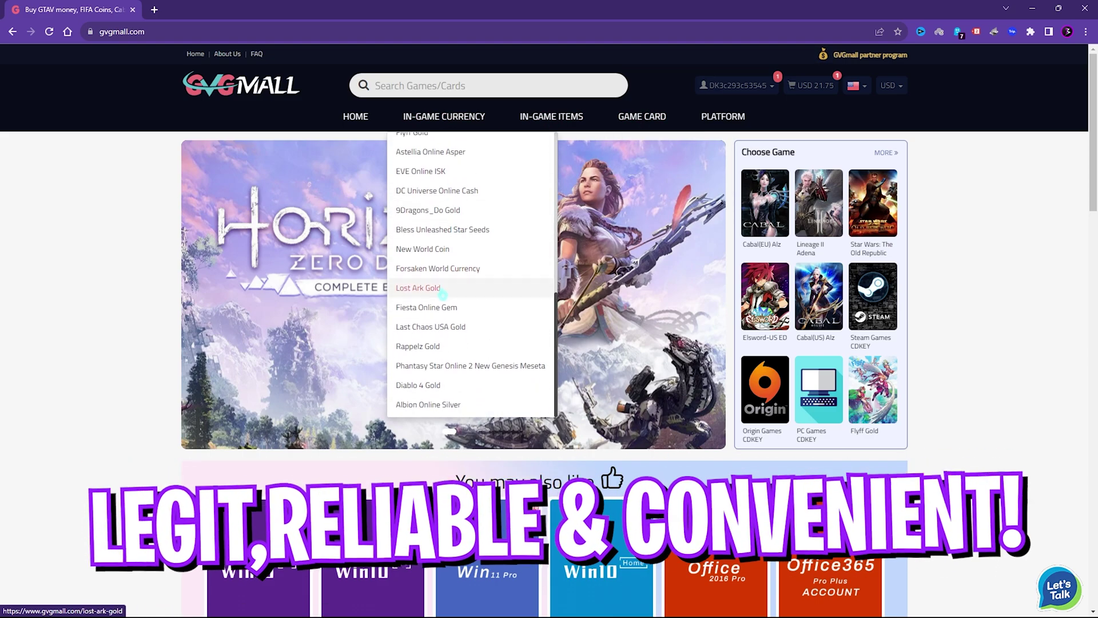
scroll(85, 294, "down", 5)
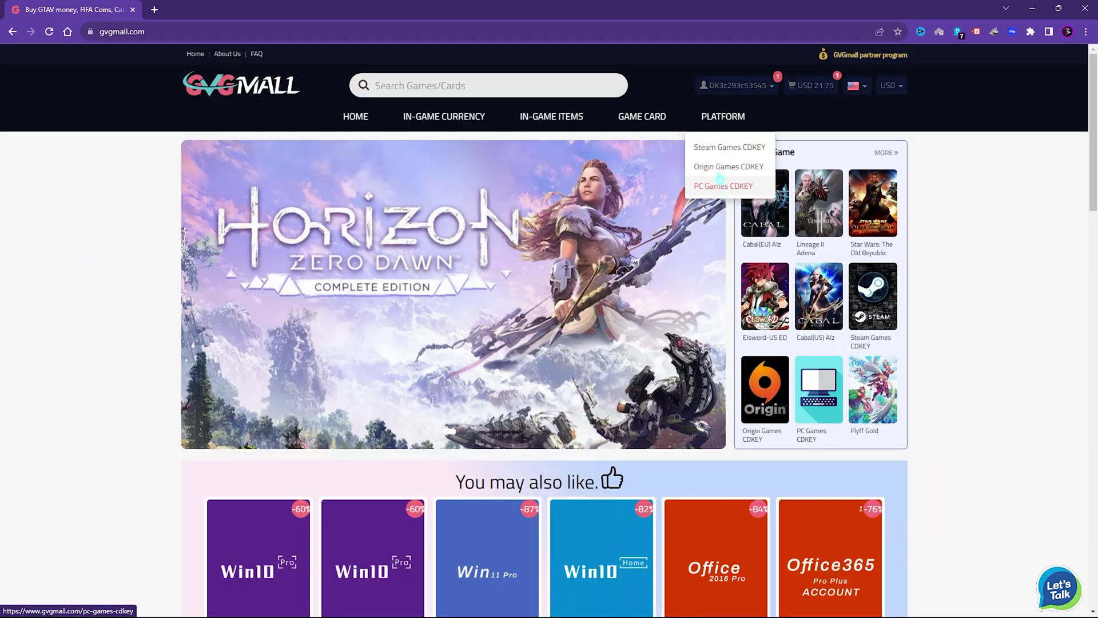
mouse_move(535, 114)
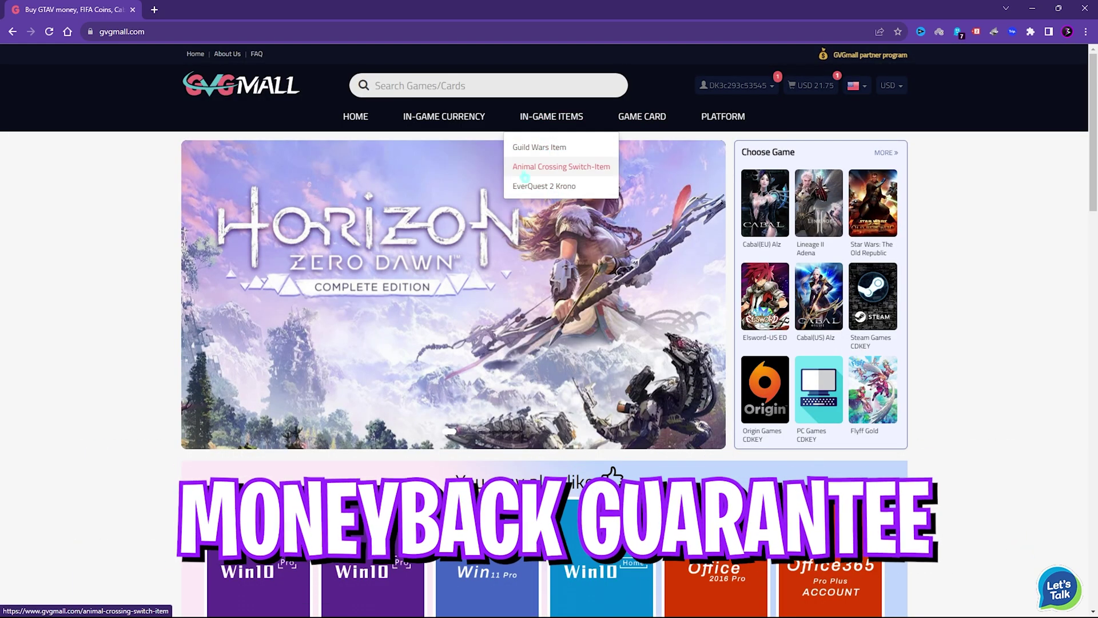
mouse_move(444, 116)
scroll(452, 343, "down", 5)
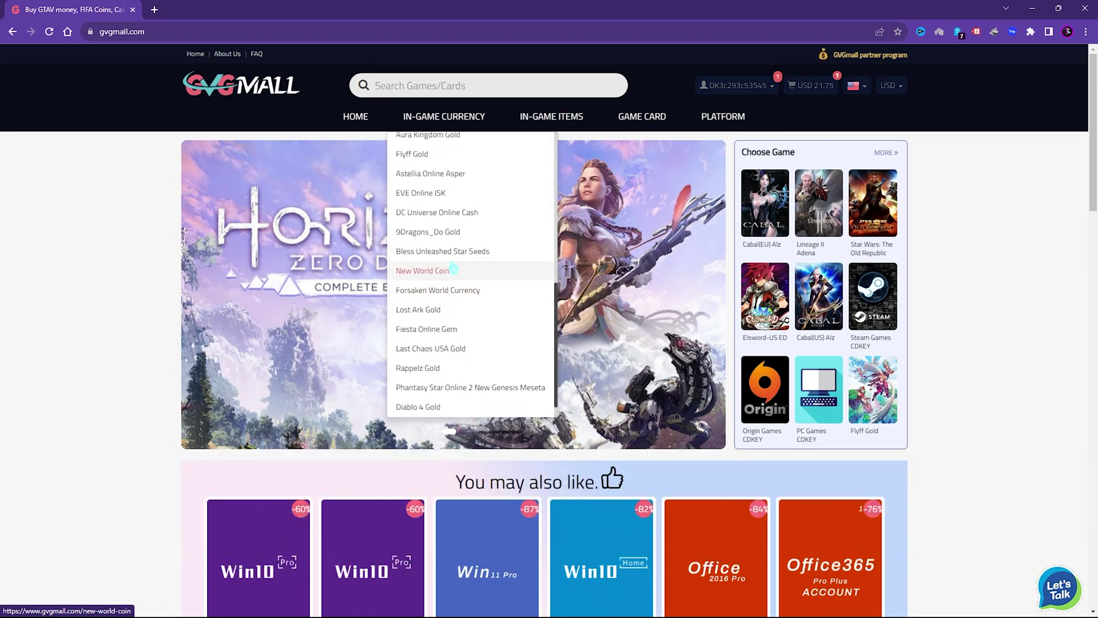
- Review the software offers on the GVGMall home page and the details of the MS Win 11 Pro OEM KEY GLOBAL product page
scroll(453, 260, "down", 1)
scroll(277, 404, "down", 4)
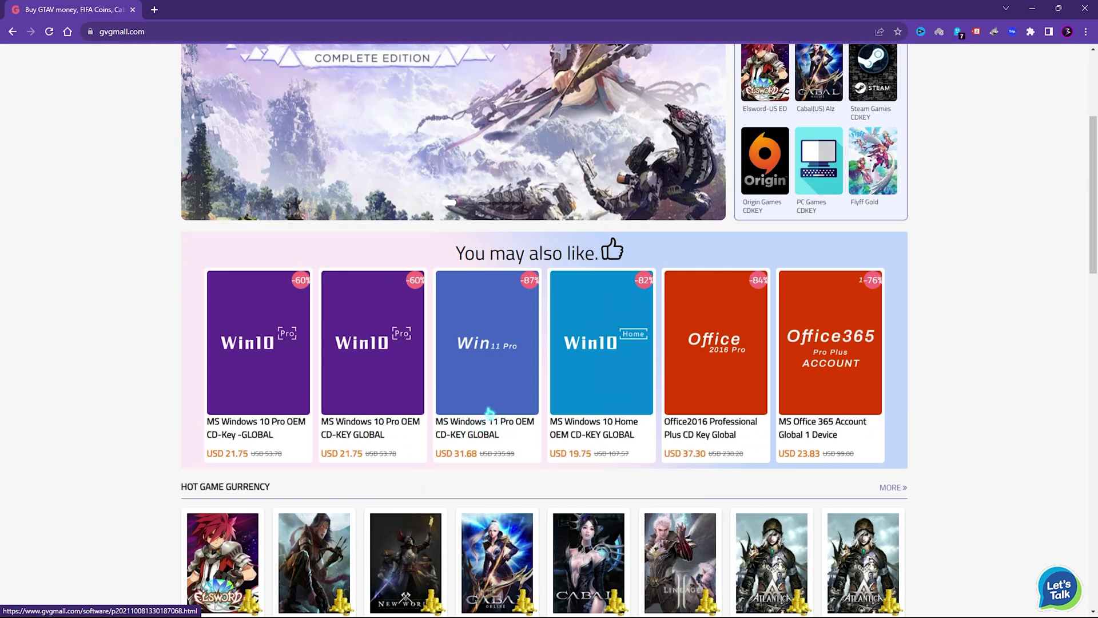
scroll(504, 462, "up", 1)
scroll(151, 482, "down", 1)
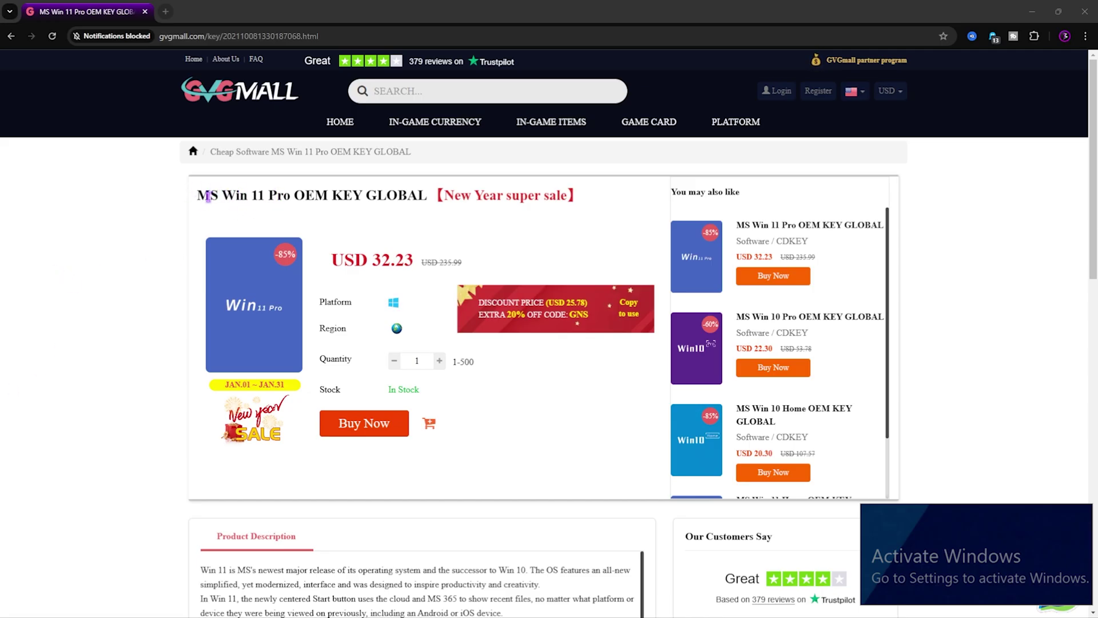
left_click_drag(207, 196, 573, 196)
left_click(439, 197)
left_click(429, 244)
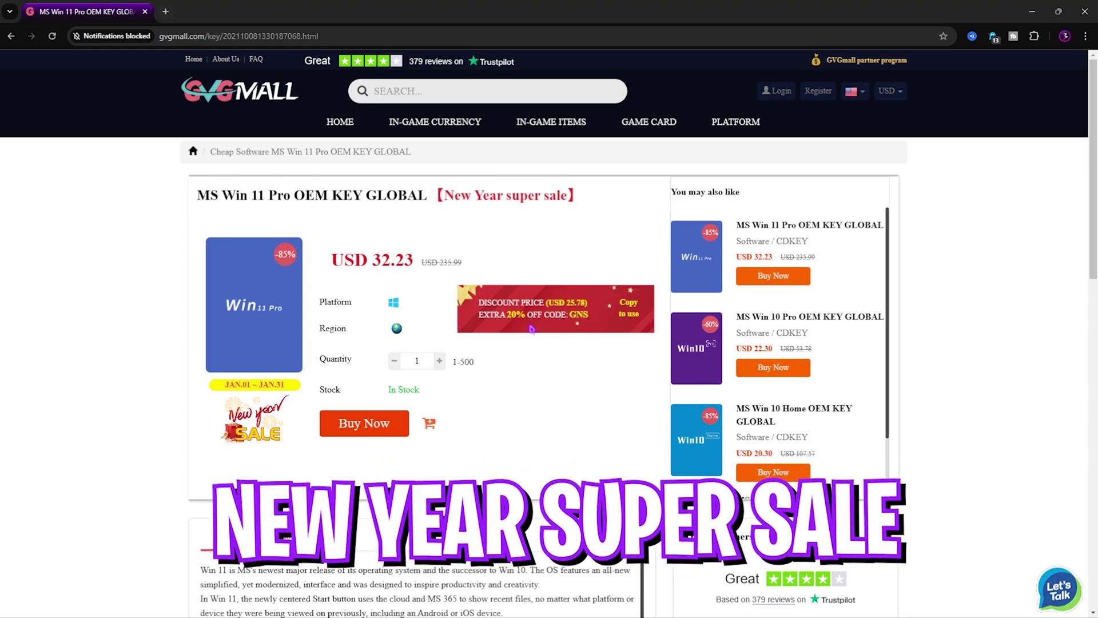
scroll(350, 360, "down", 3)
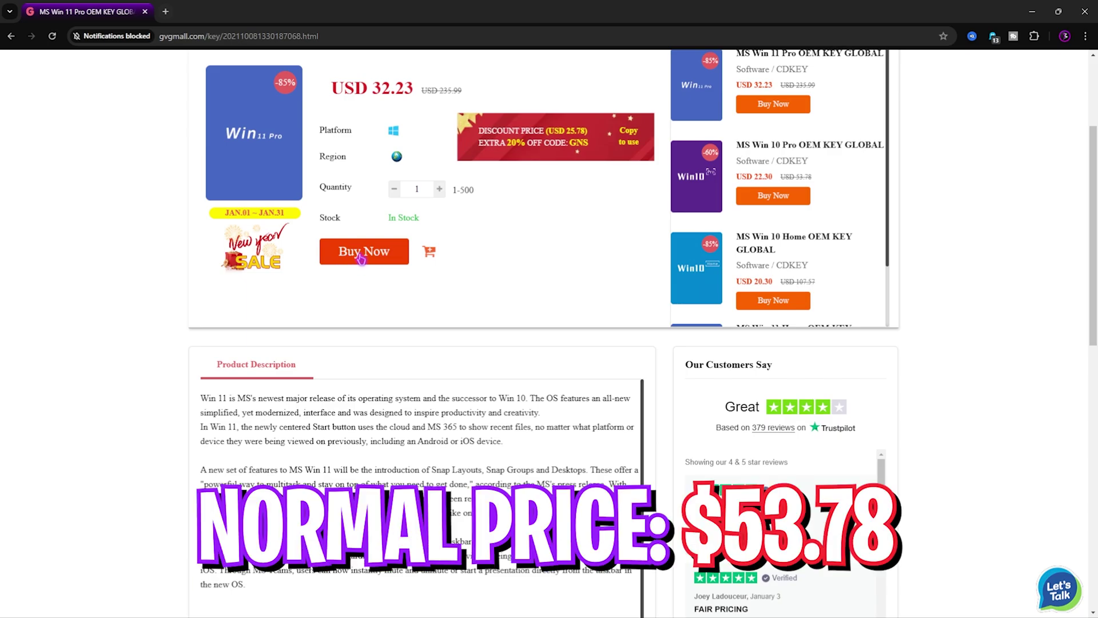
scroll(393, 258, "up", 3)
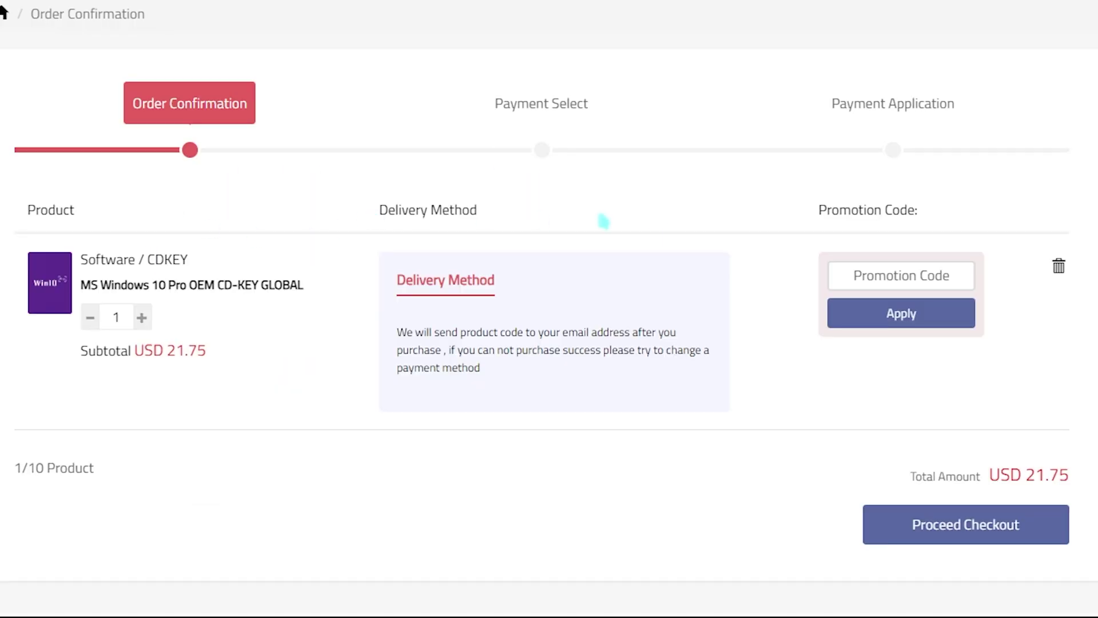
- Apply the promotion code FOX25 to the MS Windows 10 Pro OEM CD-KEY GLOBAL order and check the total amount
left_click(904, 275)
type("FOX25")
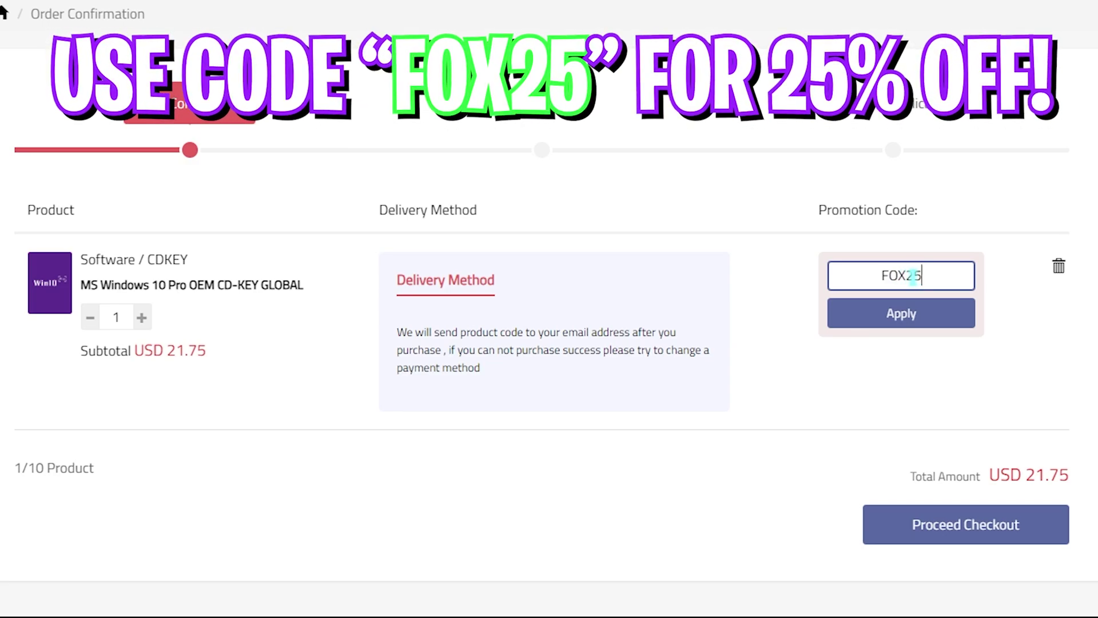
left_click_drag(933, 282, 838, 275)
left_click(850, 314)
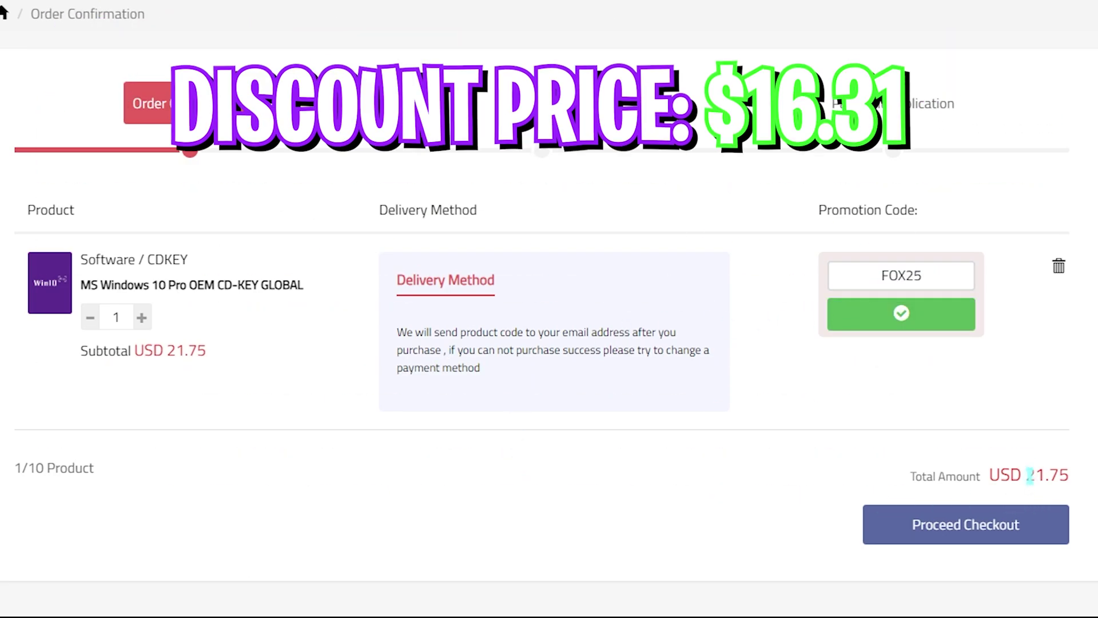
left_click_drag(1031, 485, 1074, 482)
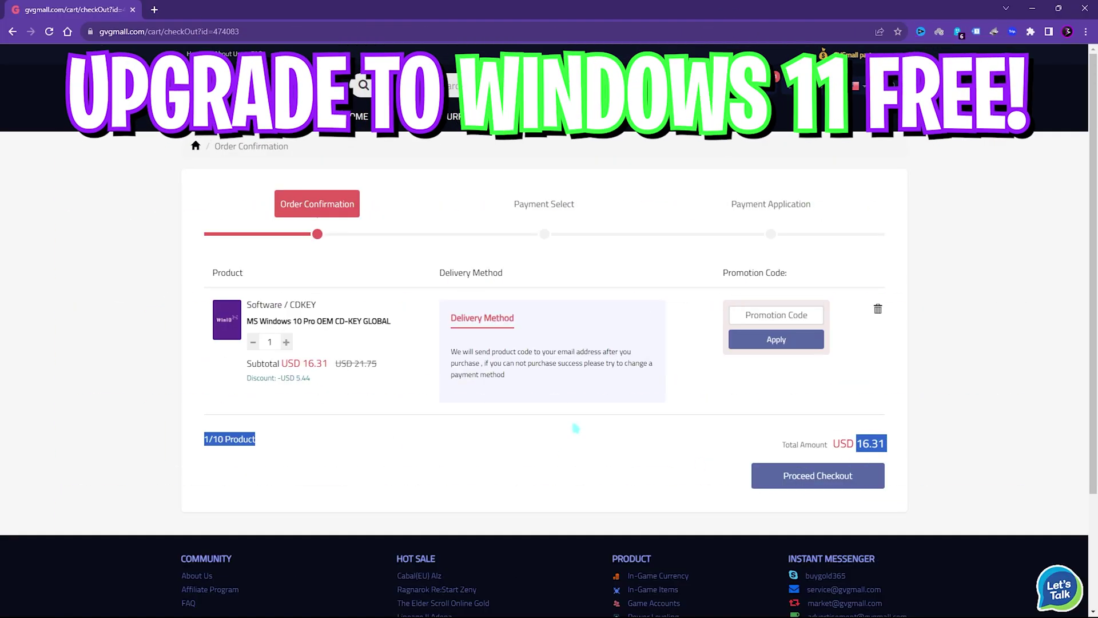
left_click(576, 428)
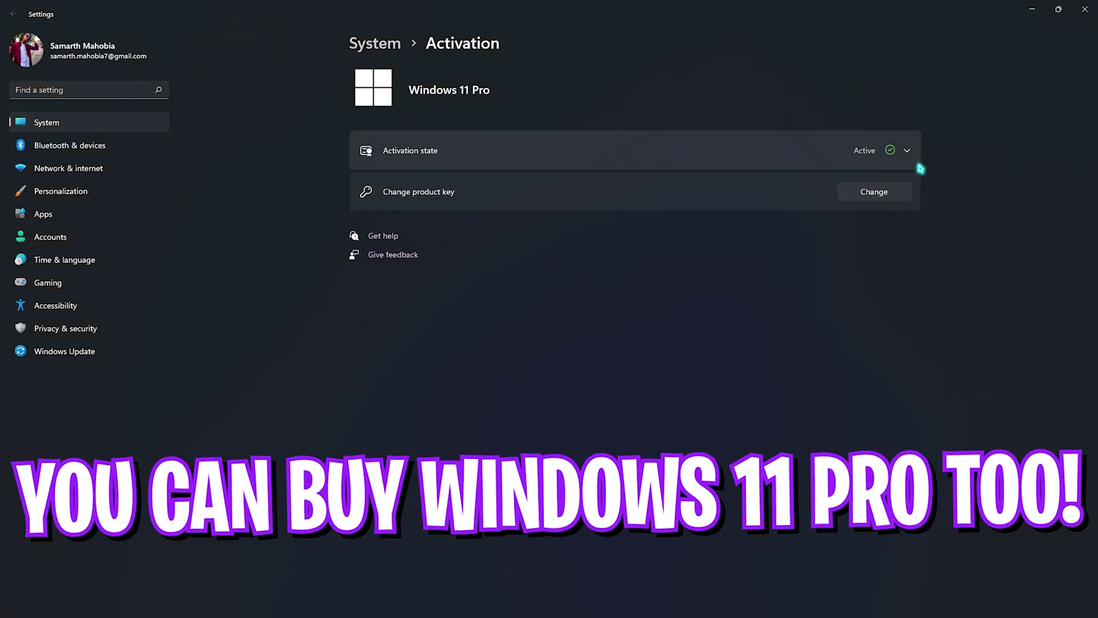
- Expand the activation state details on the Windows Activation settings page
left_click(912, 160)
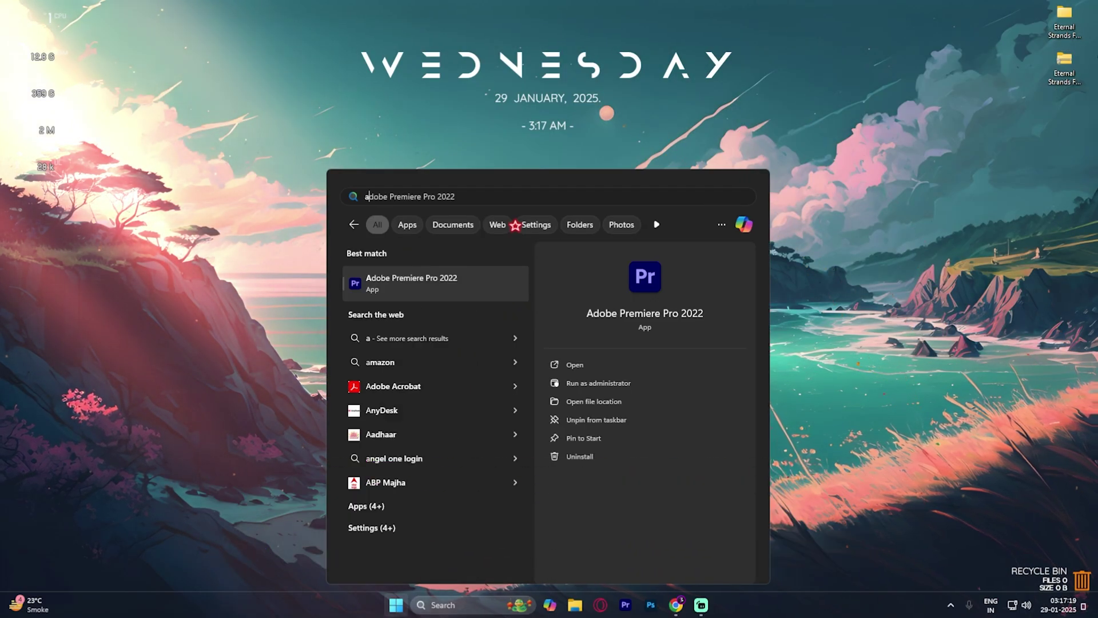
- Open the Virtual Memory settings from the Windows Performance Options and select the initial paging file size of drive C:
key("Return")
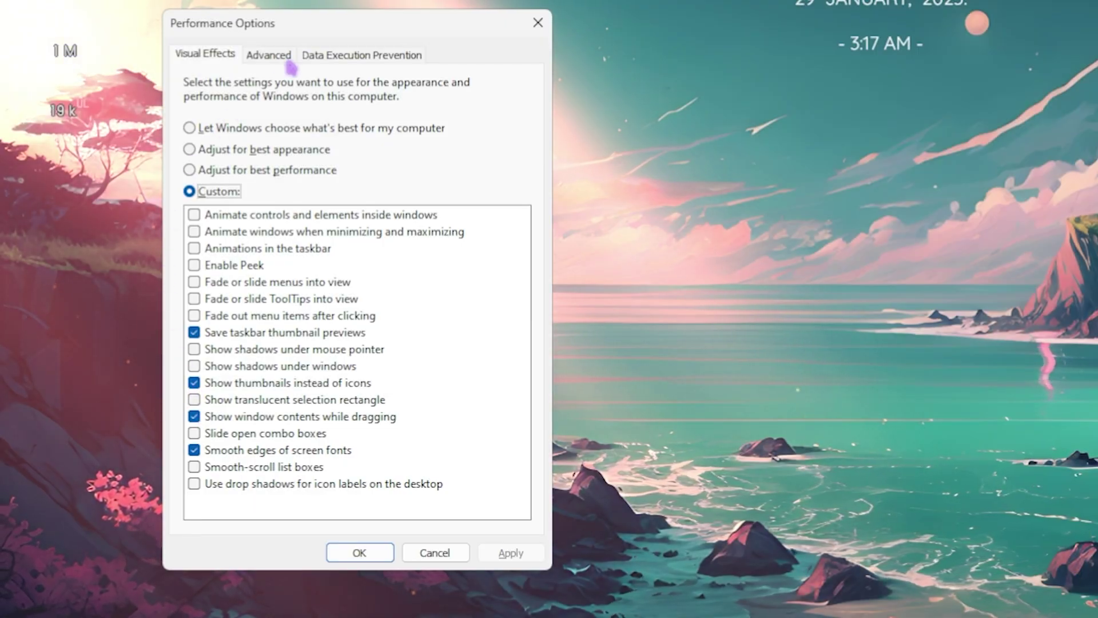
left_click(284, 55)
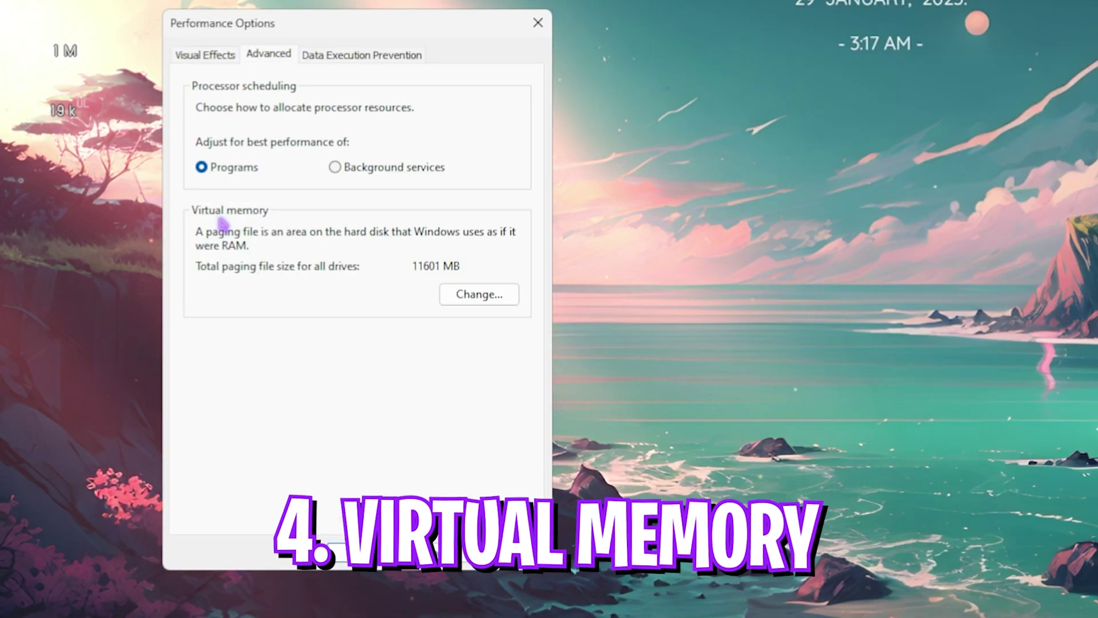
left_click(479, 294)
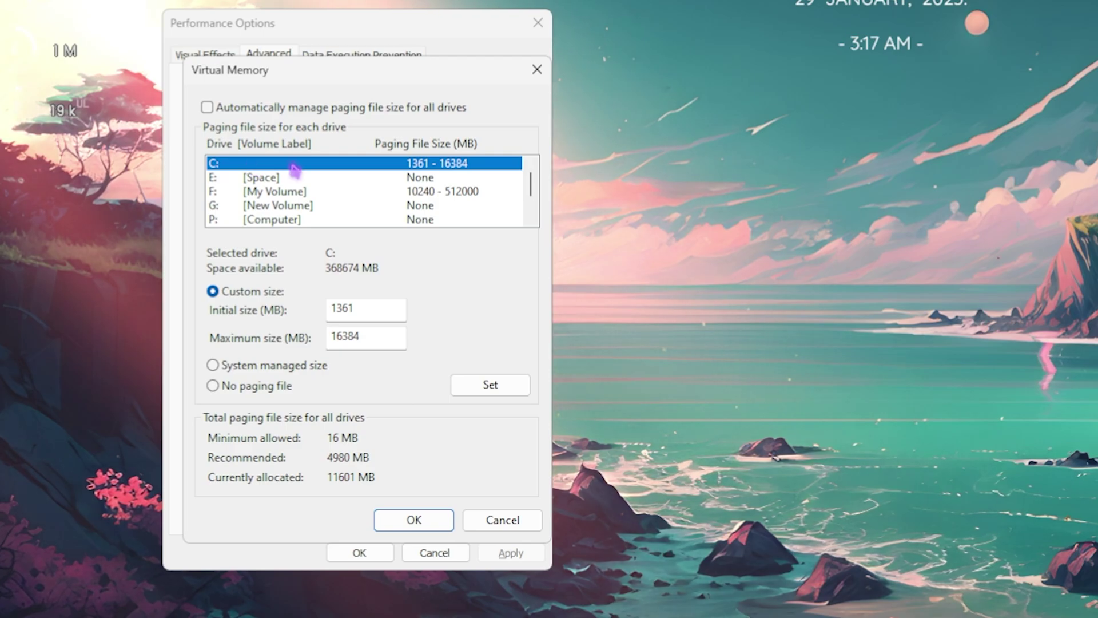
left_click_drag(372, 306, 268, 301)
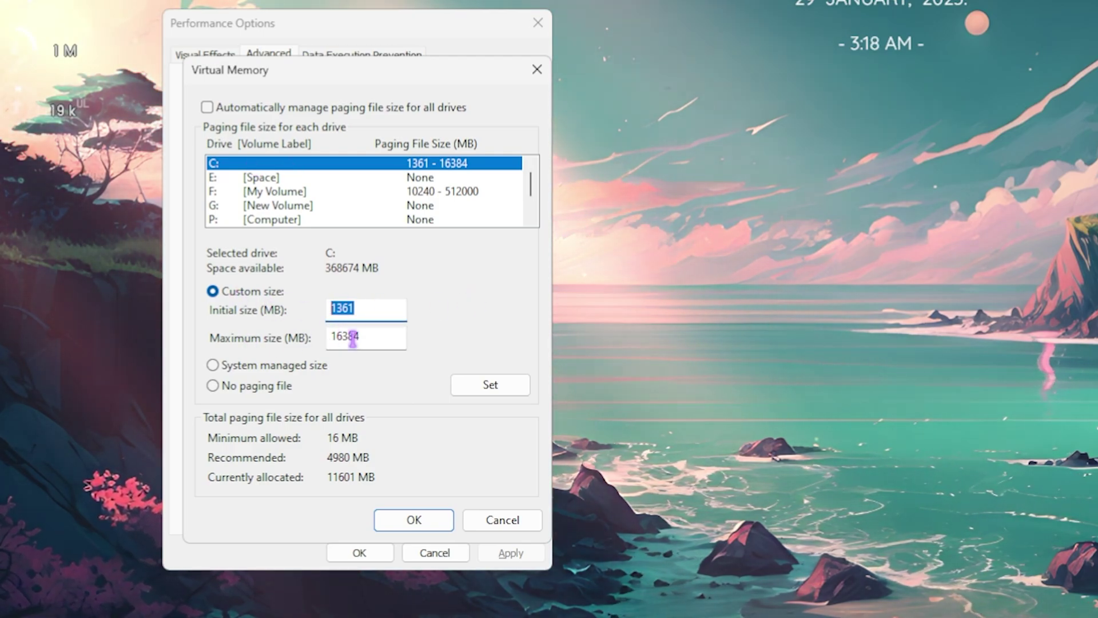
- Open Calculator and multiply 32 by 1024 to convert the RAM size to megabytes
key("super")
type("cal")
key("Return")
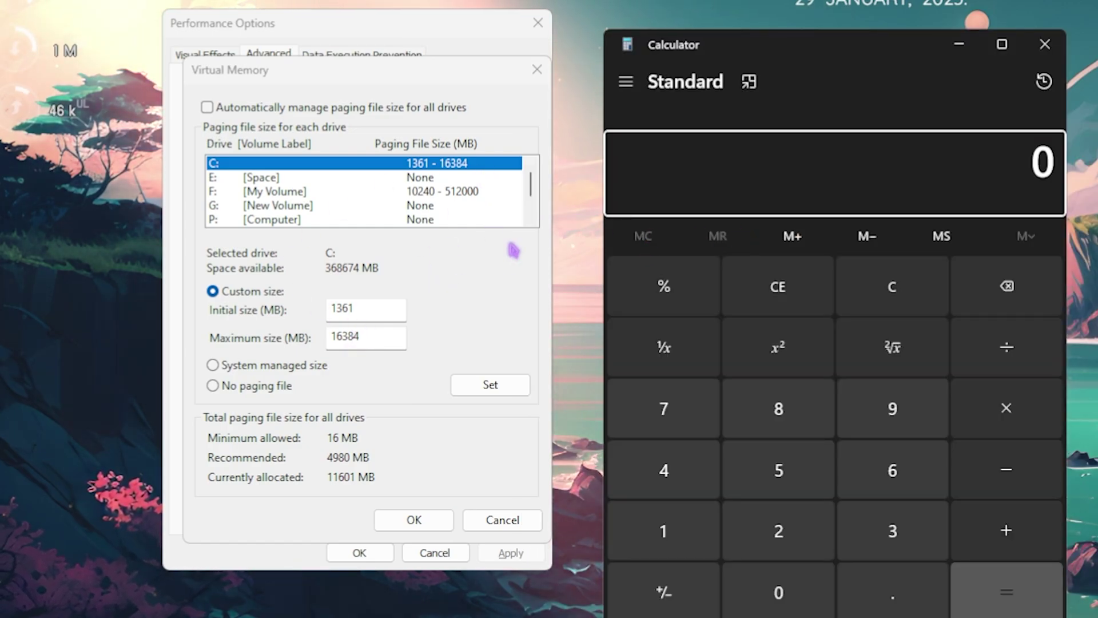
left_click(852, 532)
left_click(780, 530)
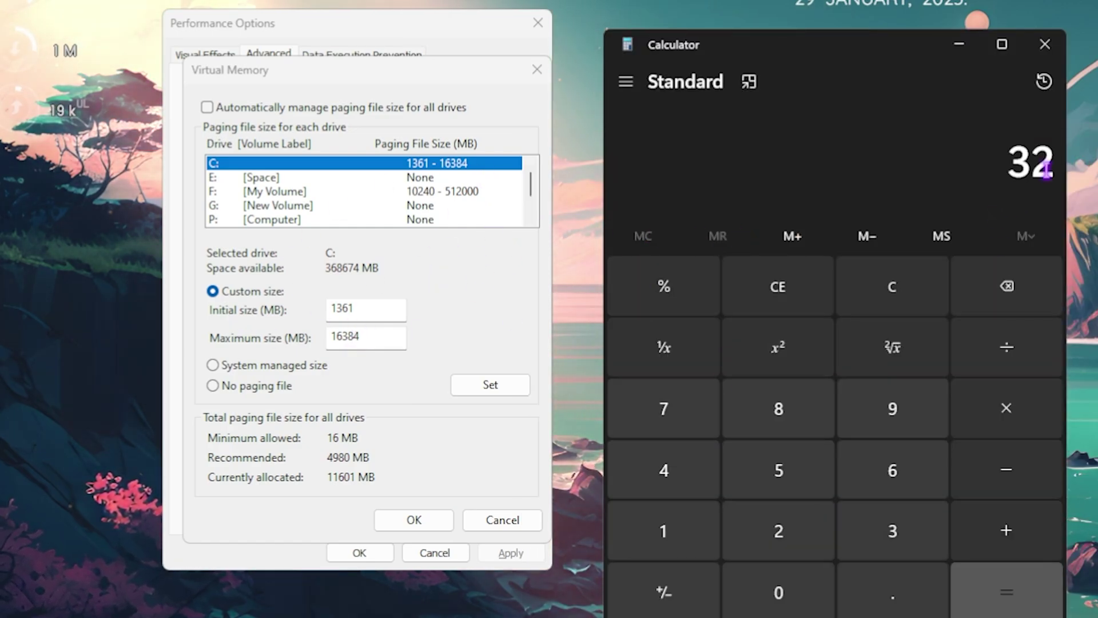
left_click(1006, 408)
left_click(664, 530)
left_click(778, 592)
left_click(778, 531)
left_click(664, 470)
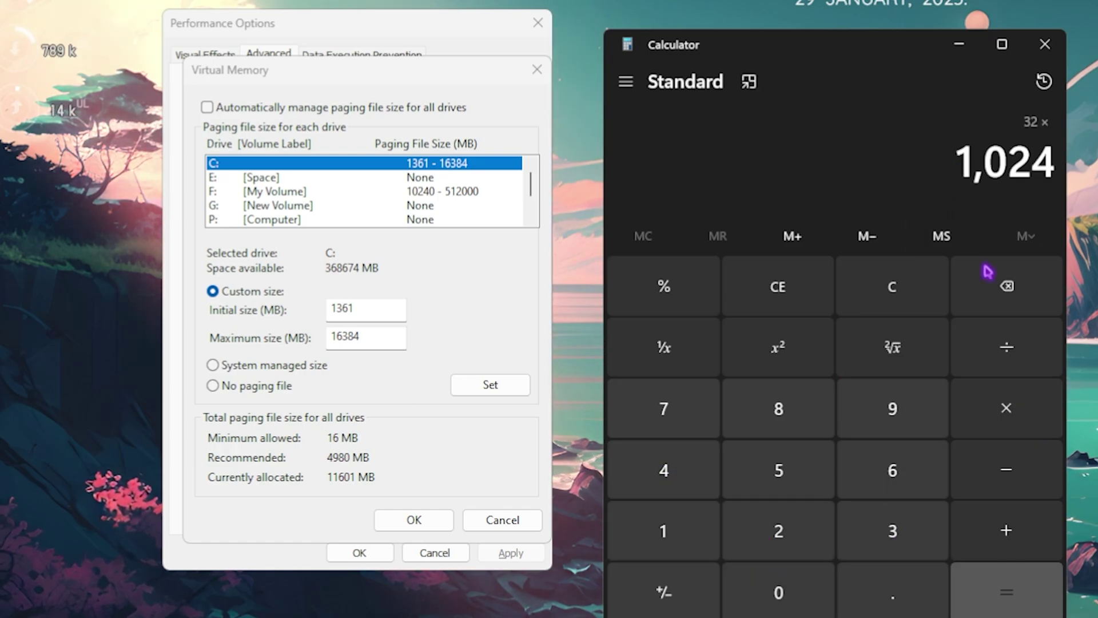
key("Return")
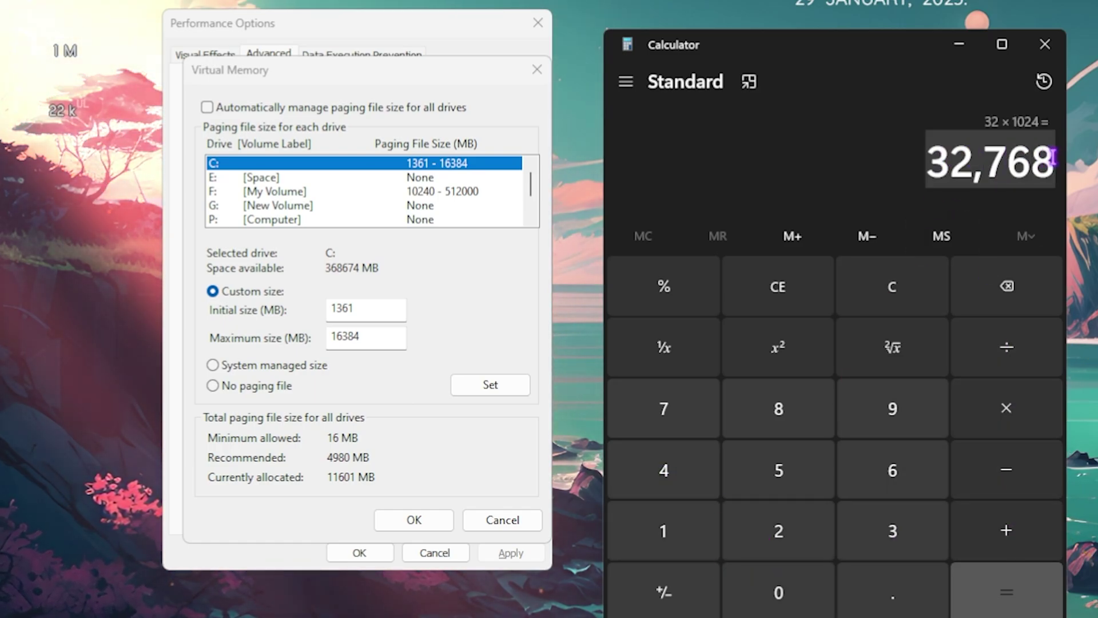
- Divide the calculated product by 2
key("slash")
left_click(794, 523)
left_click(1005, 586)
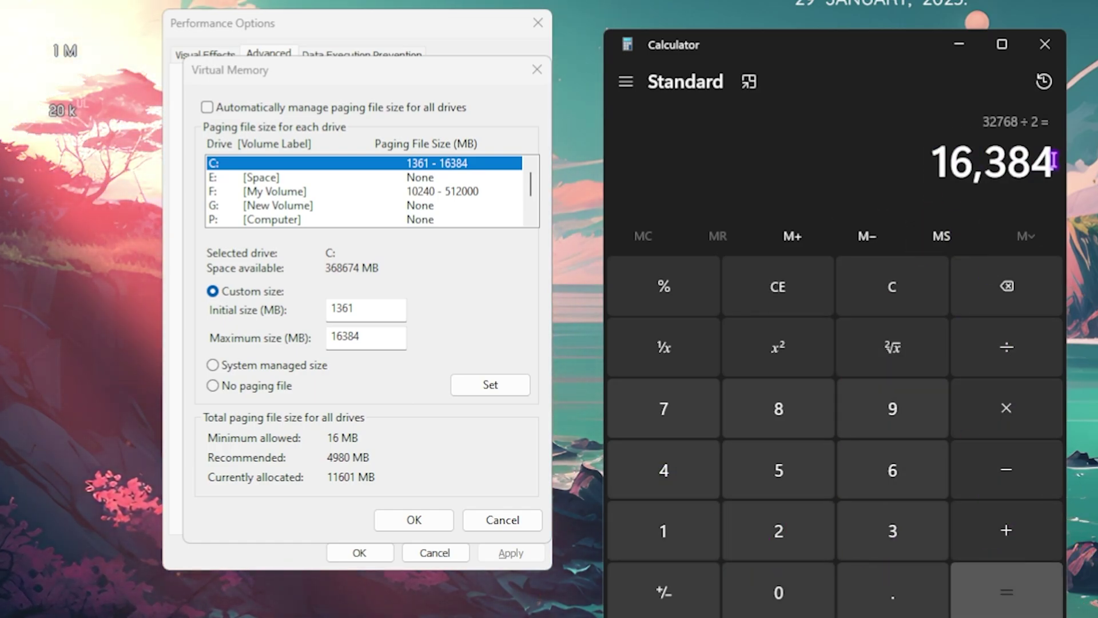
- Apply a custom paging file of 1361 MB initial and 16384 MB maximum to drive C:, then close Virtual Memory and Performance Options
left_click_drag(367, 337, 329, 342)
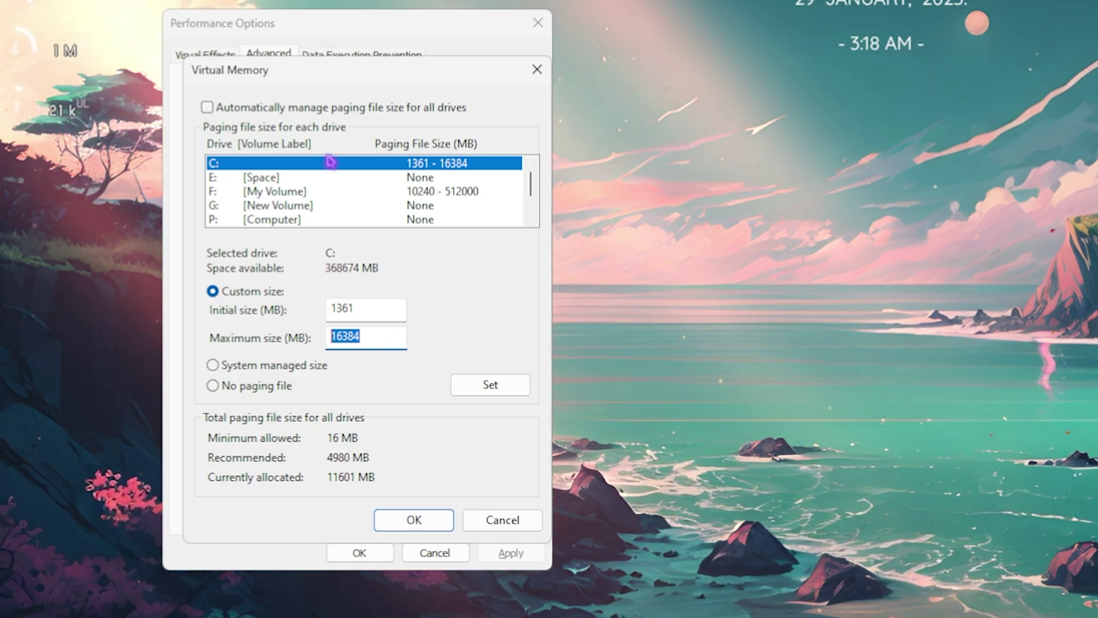
left_click(490, 385)
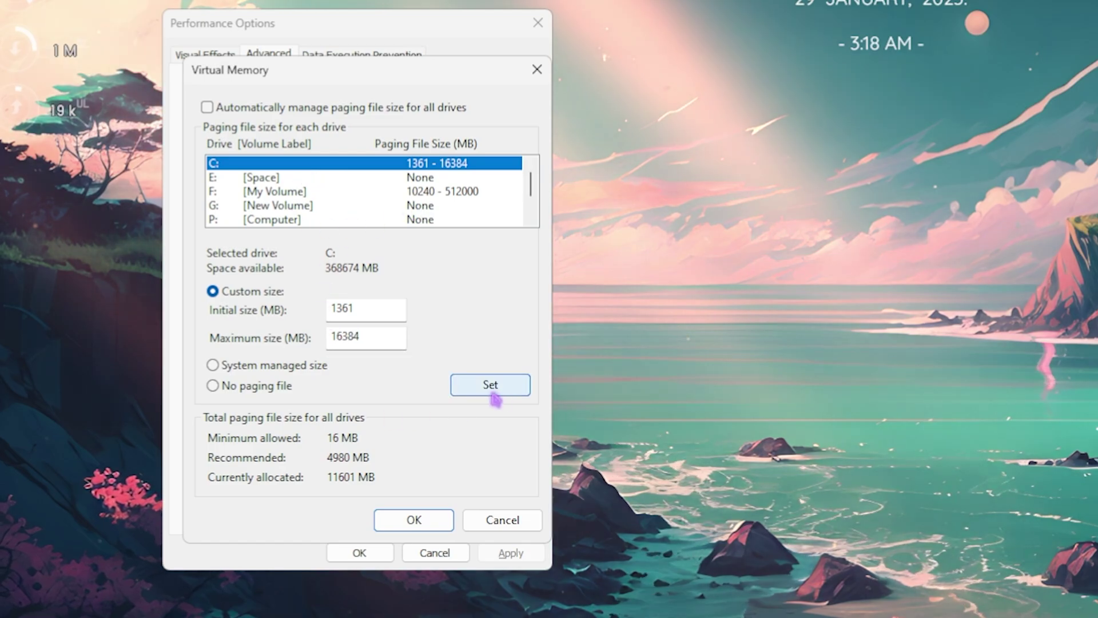
left_click(414, 518)
left_click(537, 23)
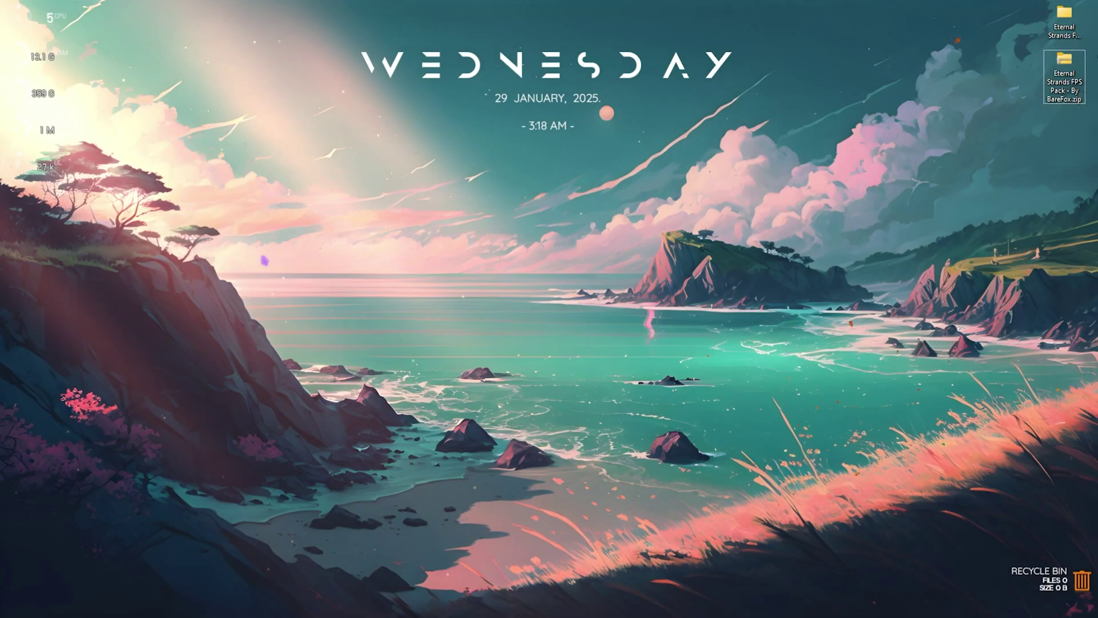
- Create a system restore point named "Eternal" with Local Disk (C:) selected, then close System Properties
key("super")
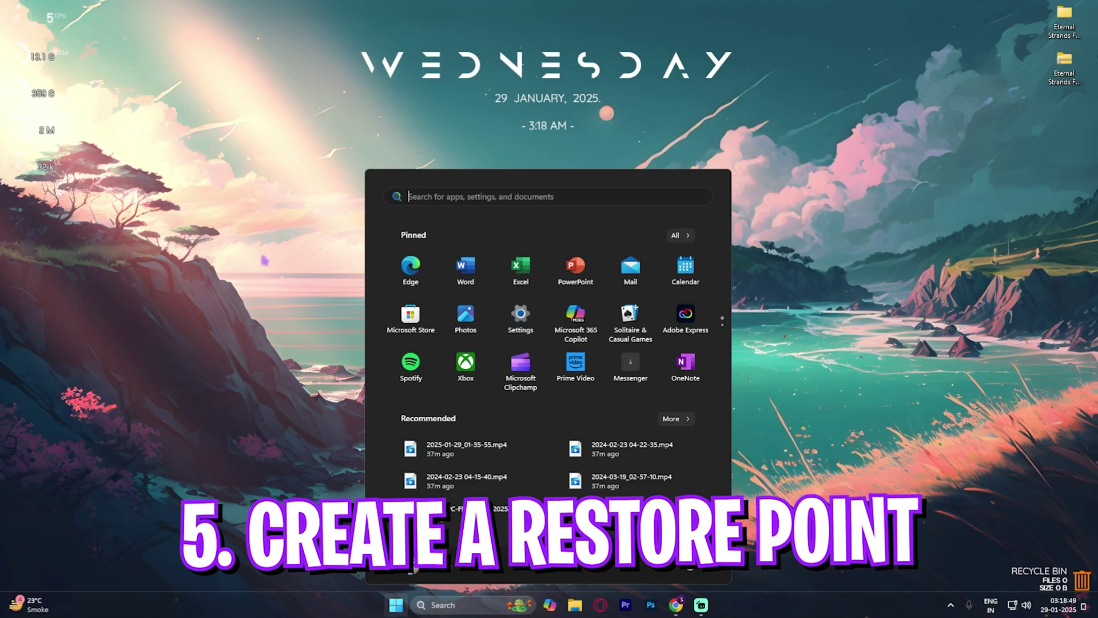
type("create a restore point")
key("Return")
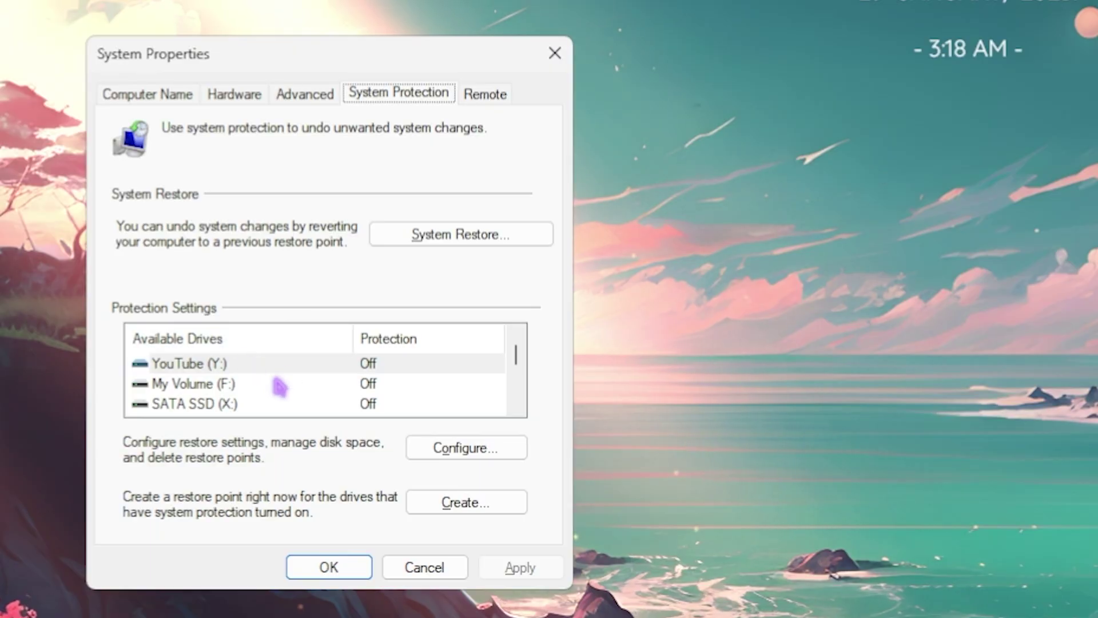
scroll(207, 295, "down", 2)
left_click(205, 299)
left_click(308, 345)
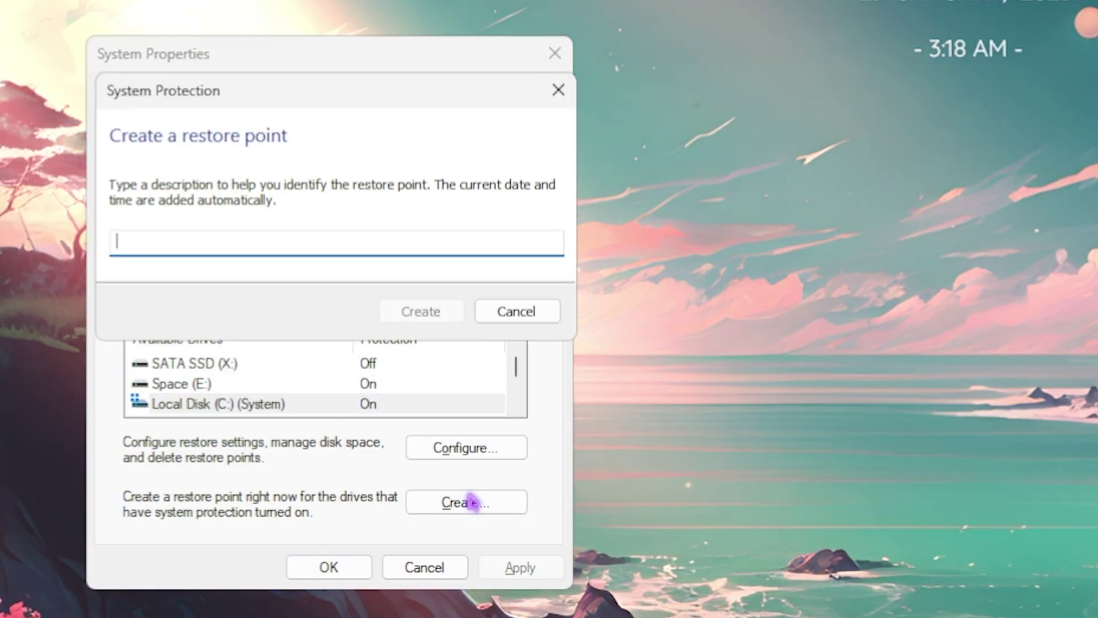
type("Eternal")
key("Return")
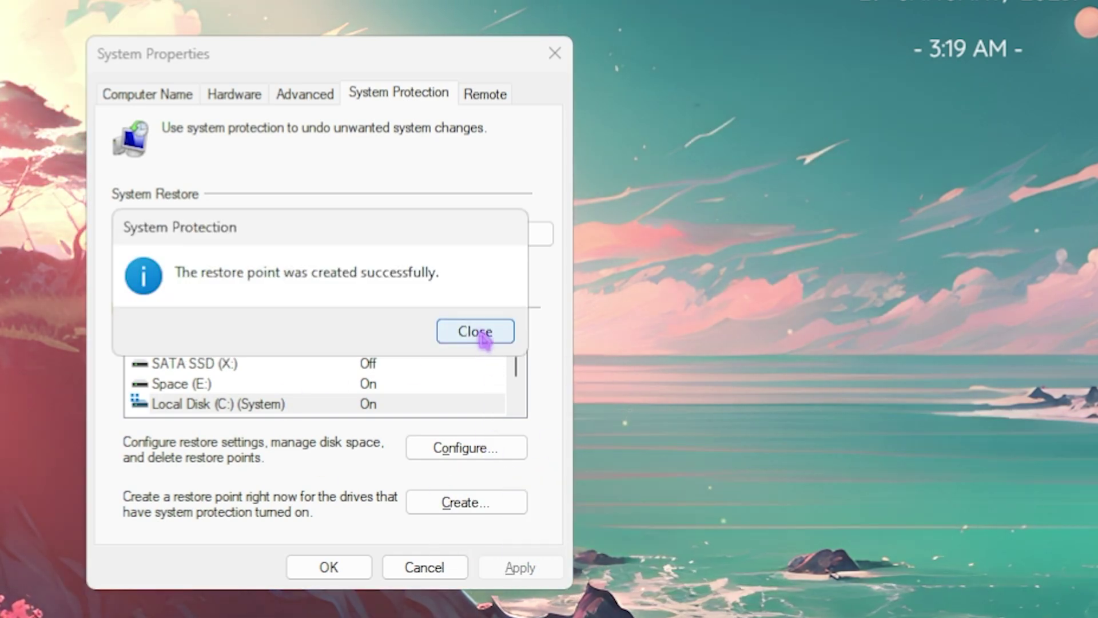
left_click(480, 334)
left_click(554, 53)
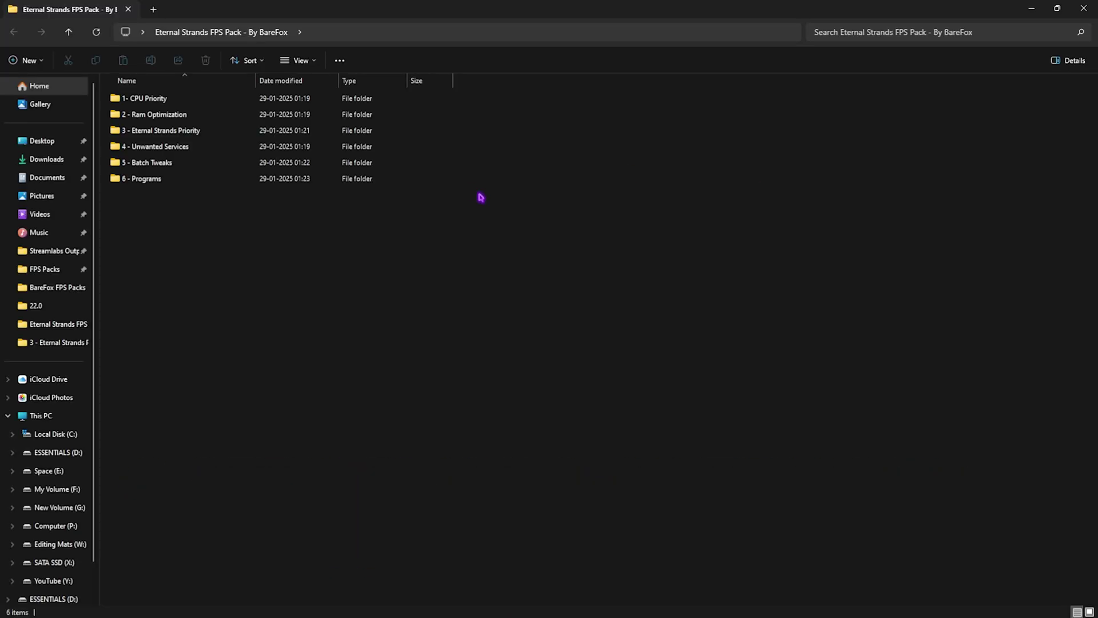
- Look through the Eternal Strands FPS Pack folders and inspect the AMD and INTEL registry files in 1- CPU Priority
left_click_drag(225, 264, 154, 91)
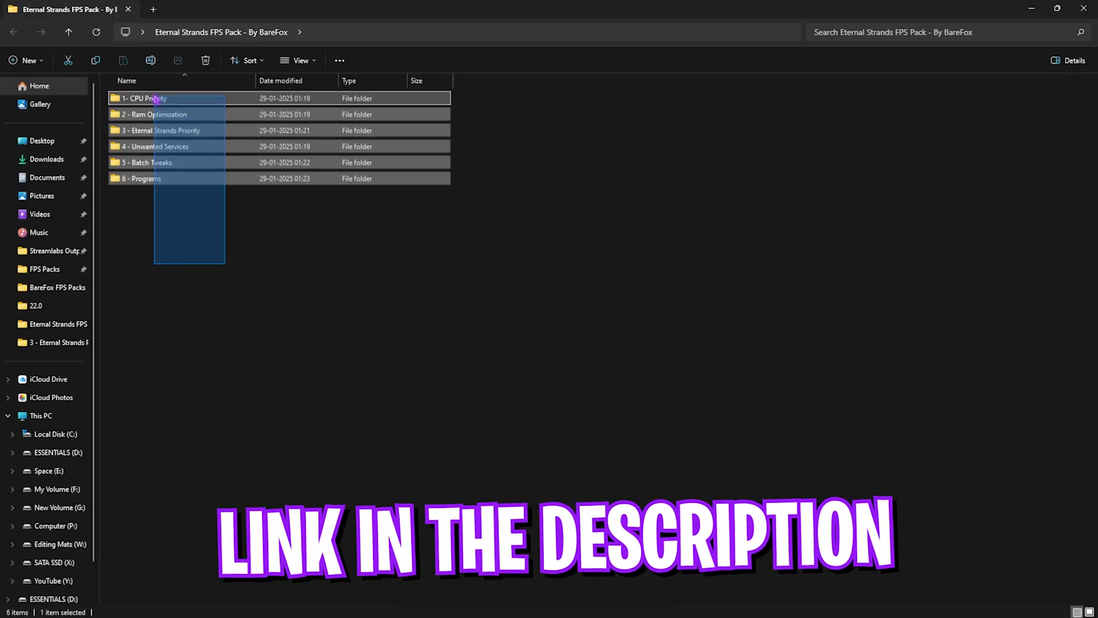
left_click(183, 214)
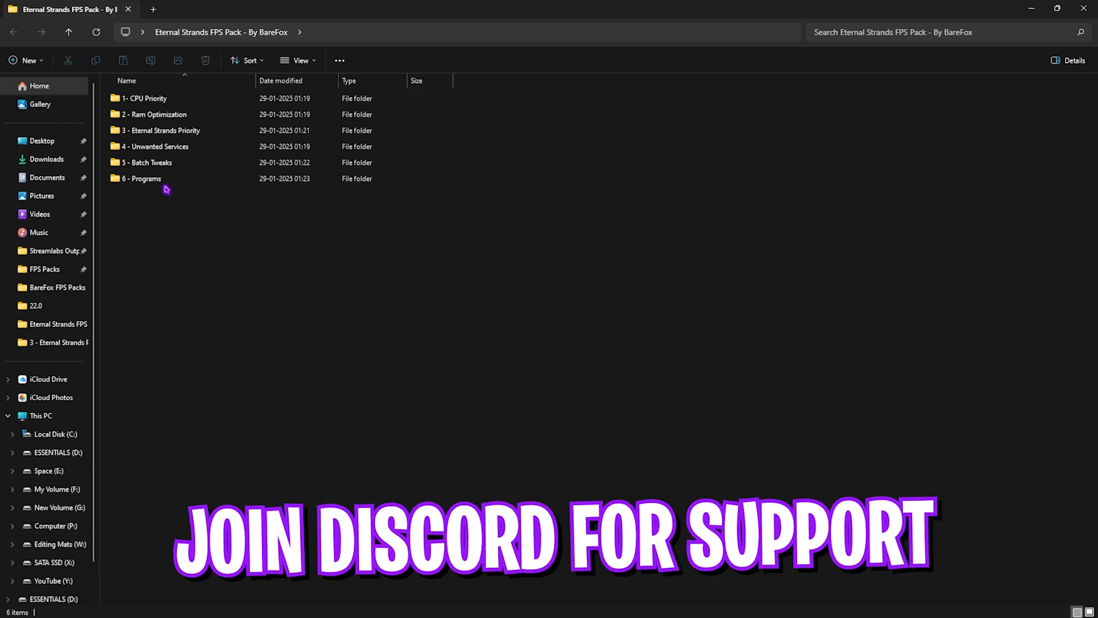
left_click(160, 99)
double_click(159, 99)
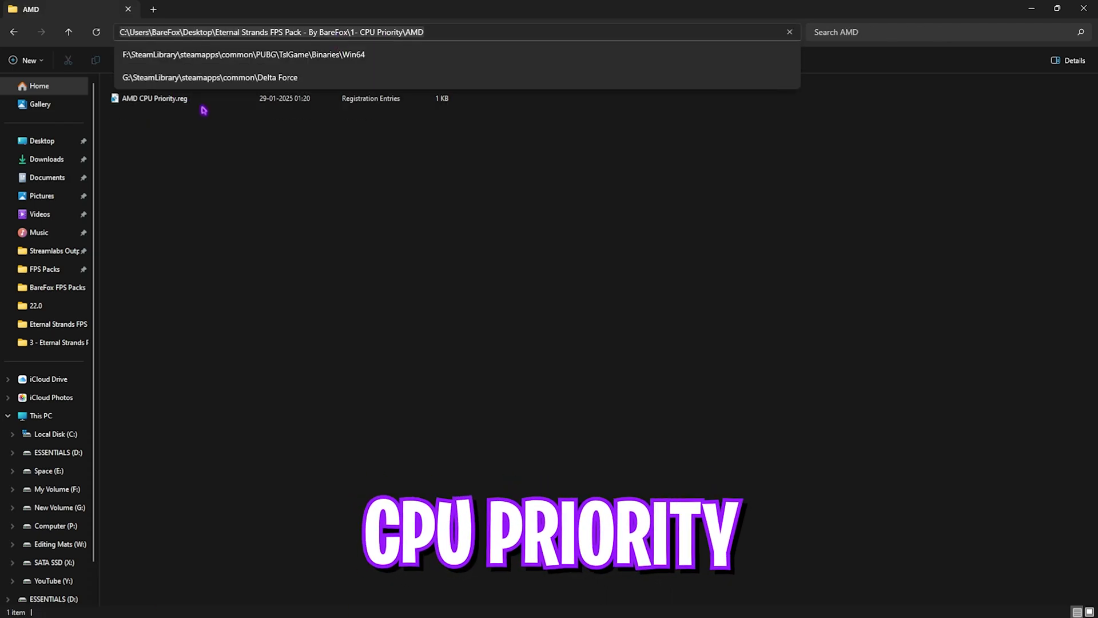
left_click(318, 35)
double_click(168, 112)
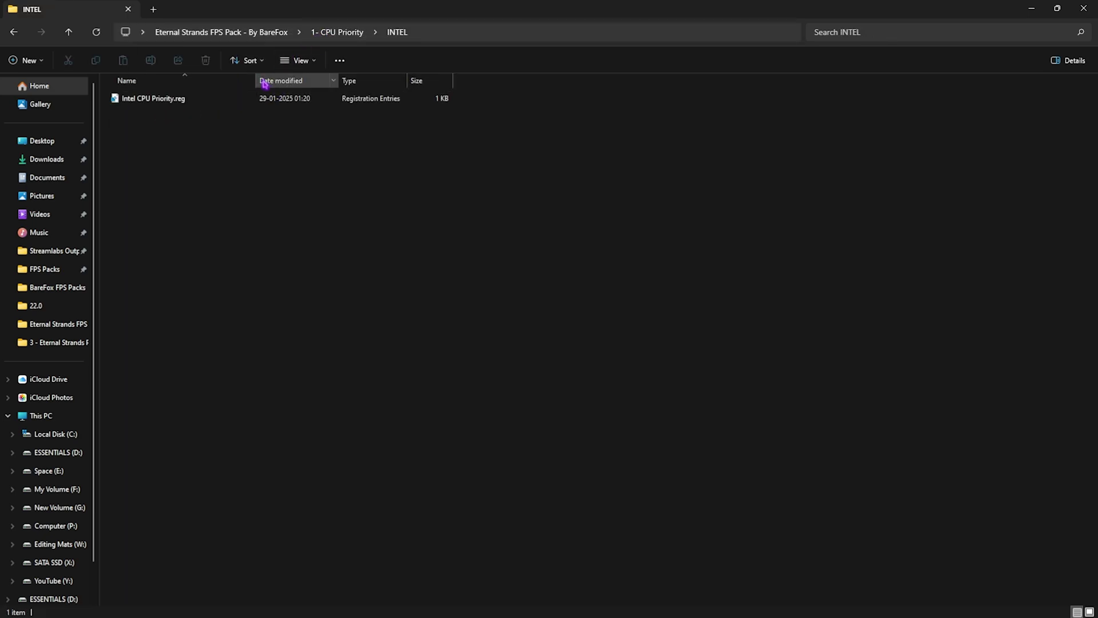
left_click(341, 32)
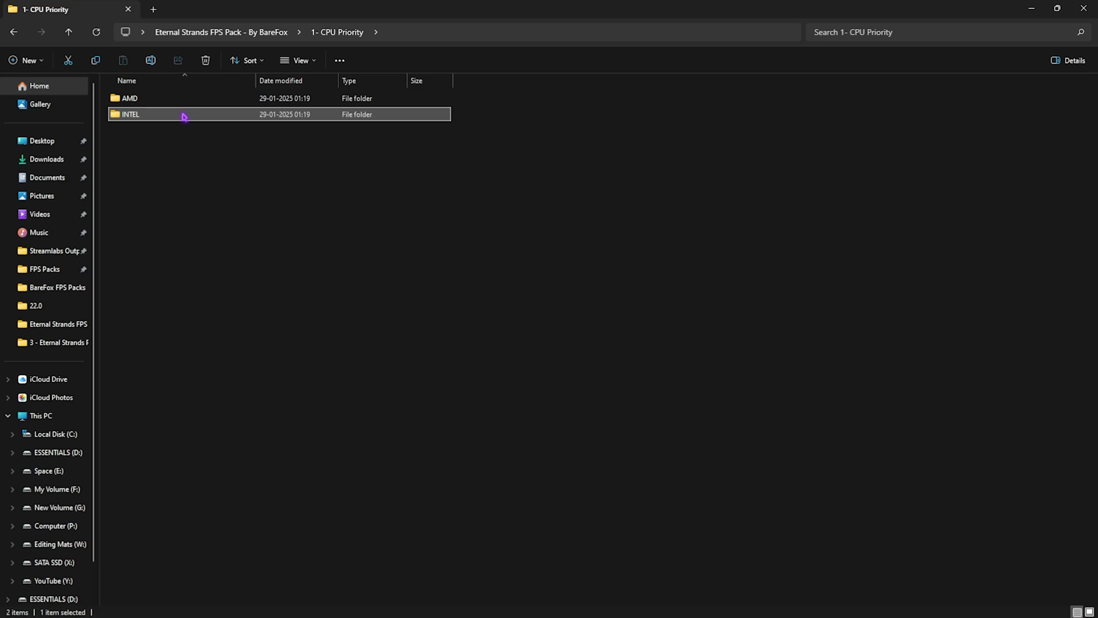
double_click(184, 114)
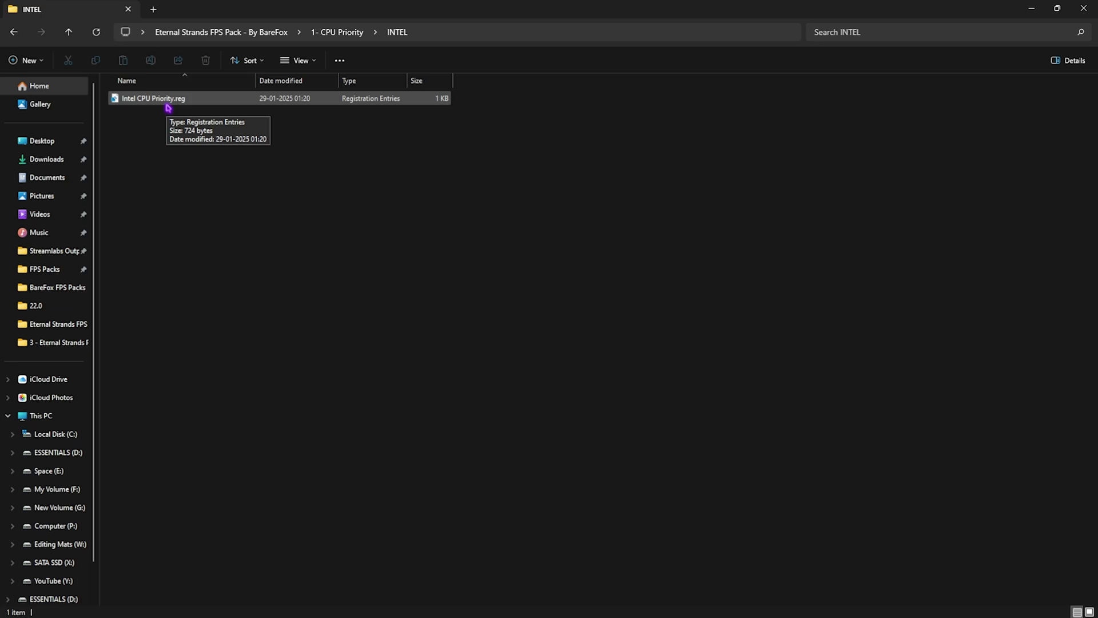
- Return to the FPS pack's main folder and open 2 - Ram Optimization
left_click(204, 33)
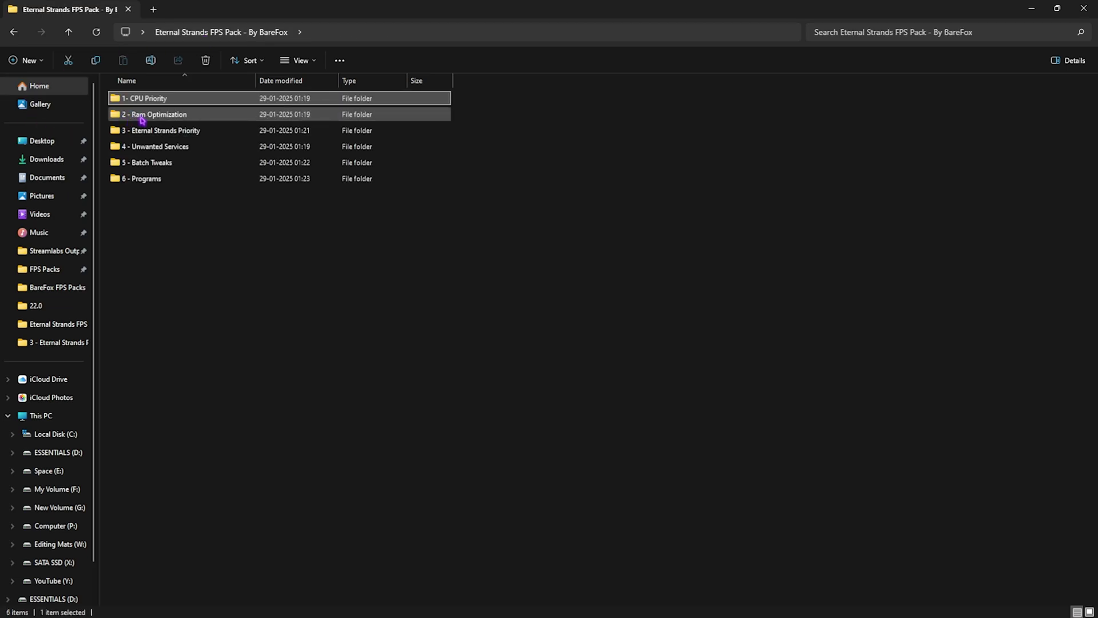
double_click(142, 115)
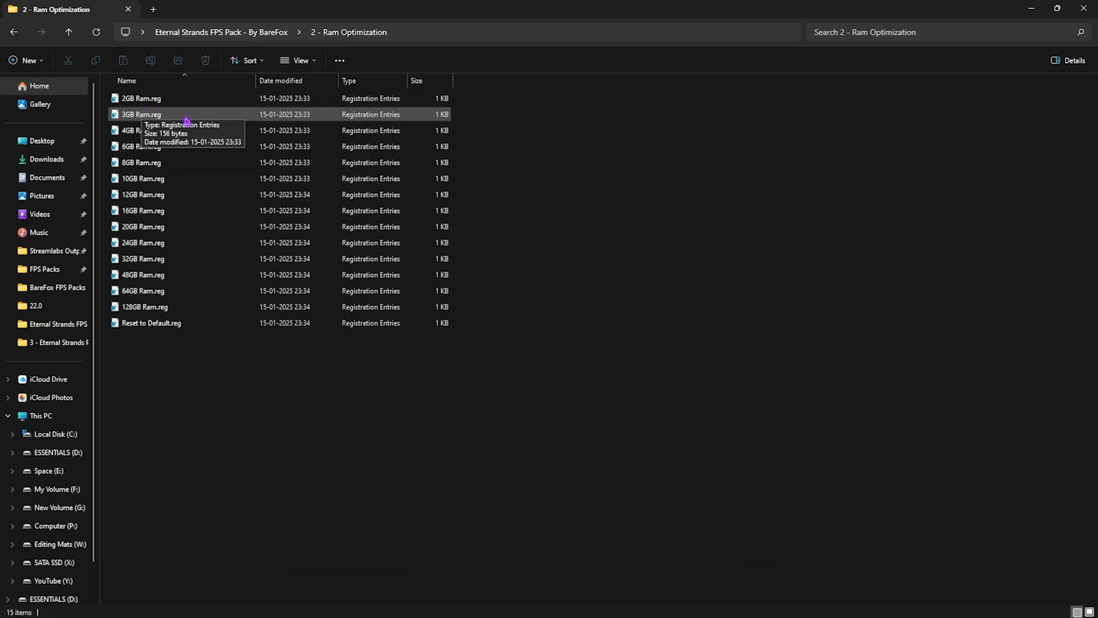
- Check the 32GB Ram and Reset to Default registry files in 2 - Ram Optimization, then return to the FPS pack's main folder
left_click(263, 260)
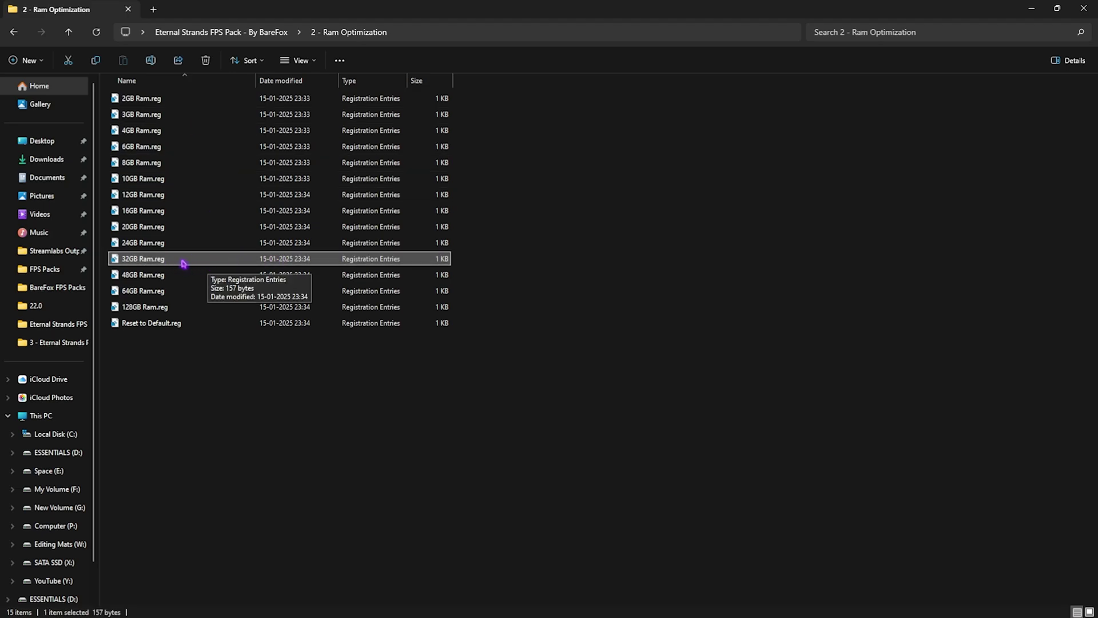
left_click_drag(495, 300, 441, 86)
left_click(503, 153)
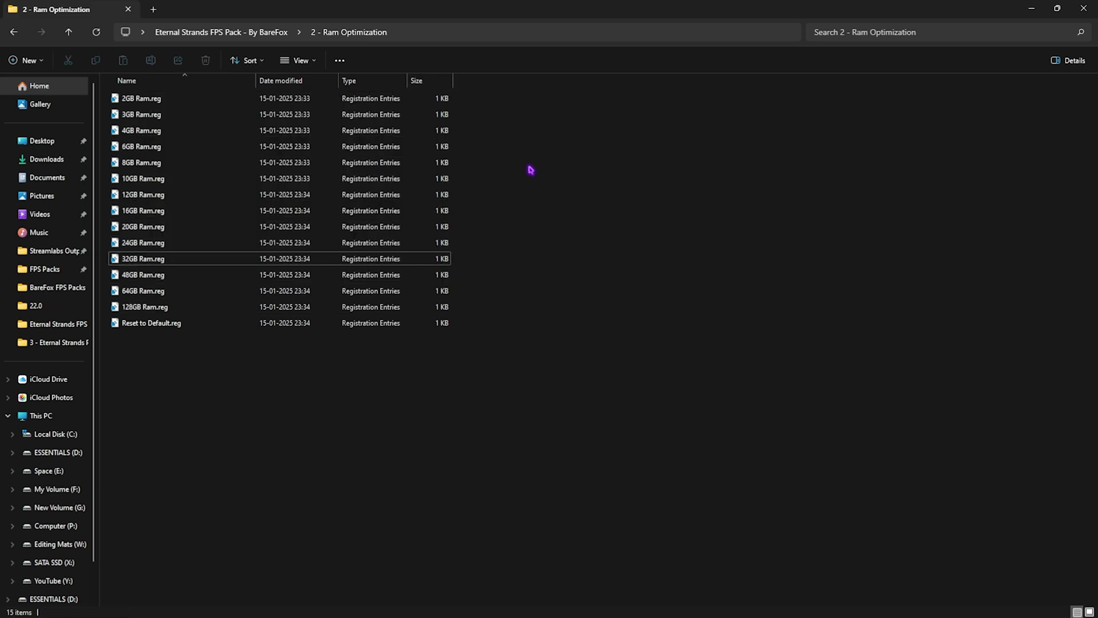
left_click(143, 323)
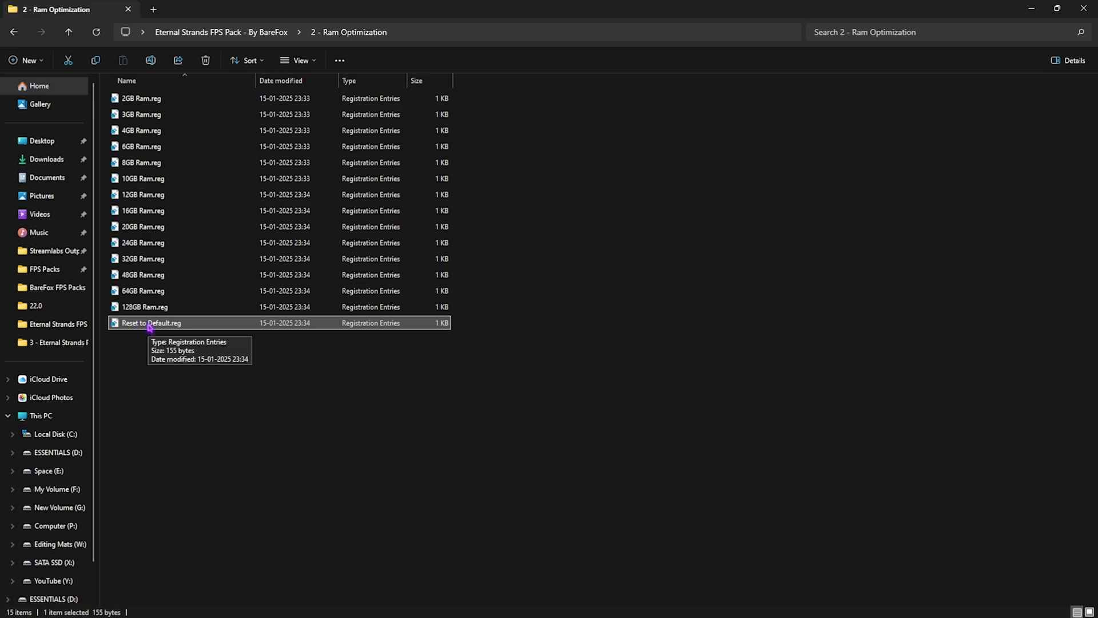
left_click(242, 372)
key("BackSpace")
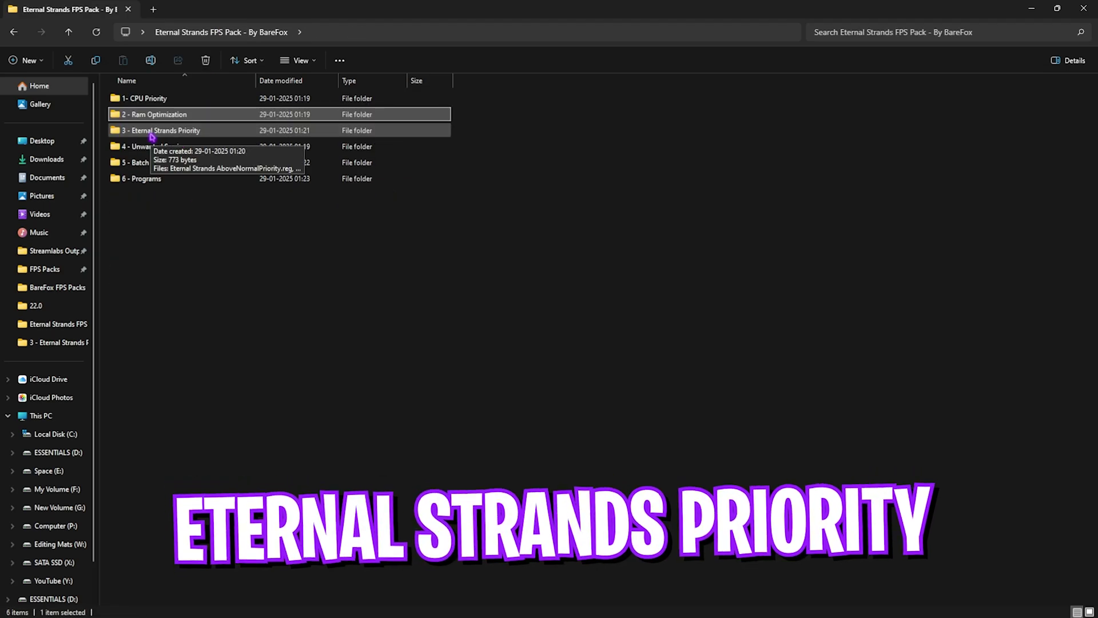
- Open 3 - Eternal Strands Priority, look over its three priority registry files, and return to the FPS pack's main folder
double_click(151, 133)
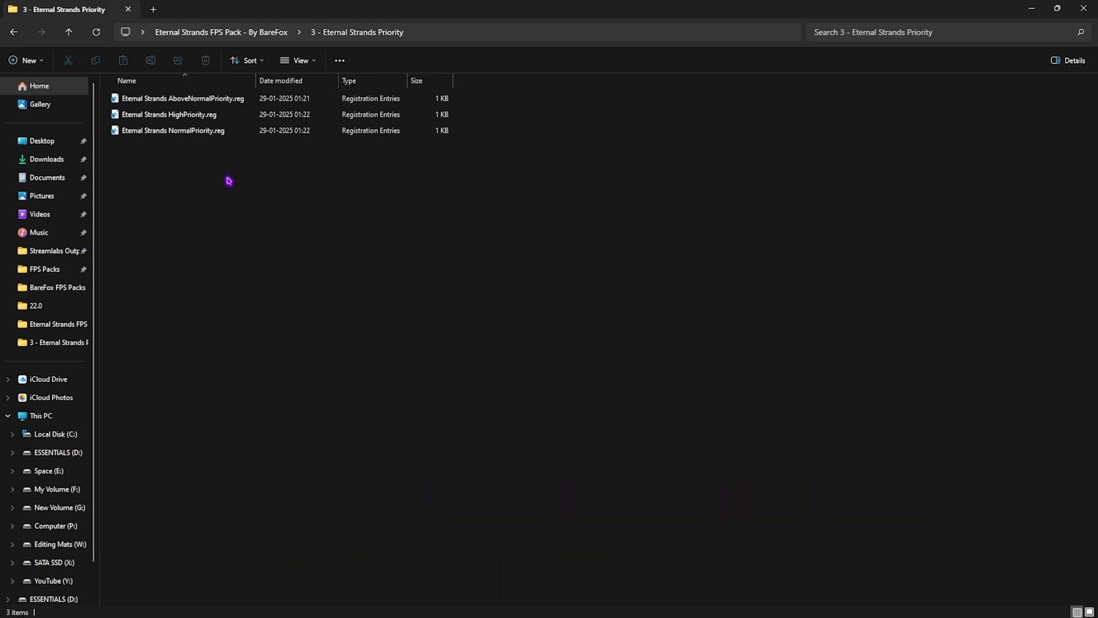
left_click_drag(225, 179, 191, 92)
left_click(206, 152)
left_click(247, 33)
- Open 4 - Unwanted Services and look over its Disable and Win32PrioritySeperation registry files
double_click(169, 147)
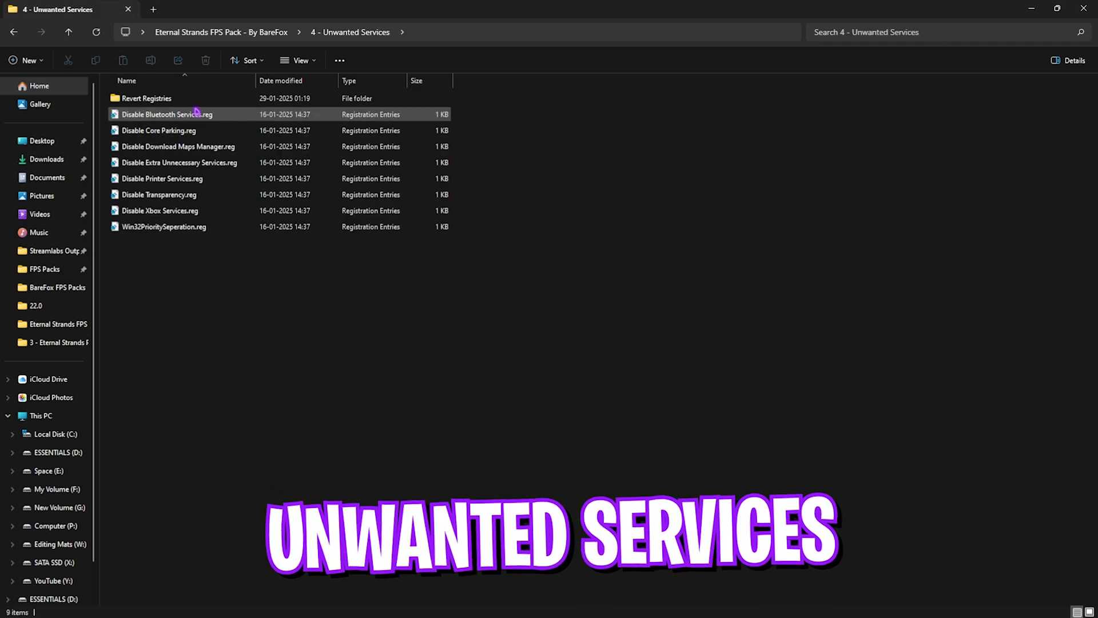
left_click_drag(263, 289, 184, 110)
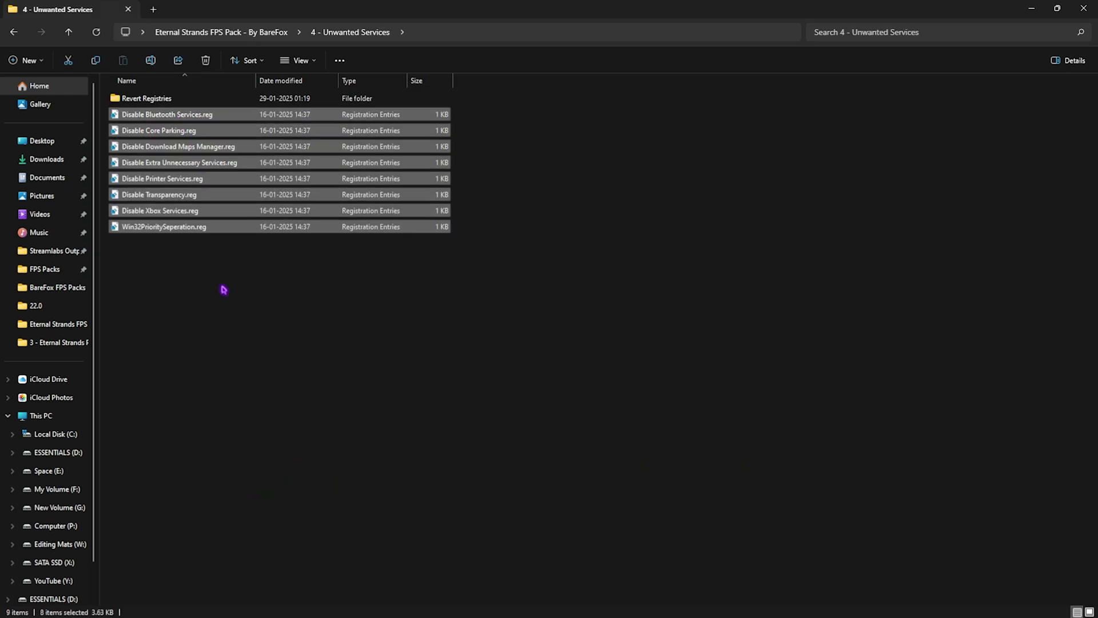
left_click_drag(267, 290, 207, 121)
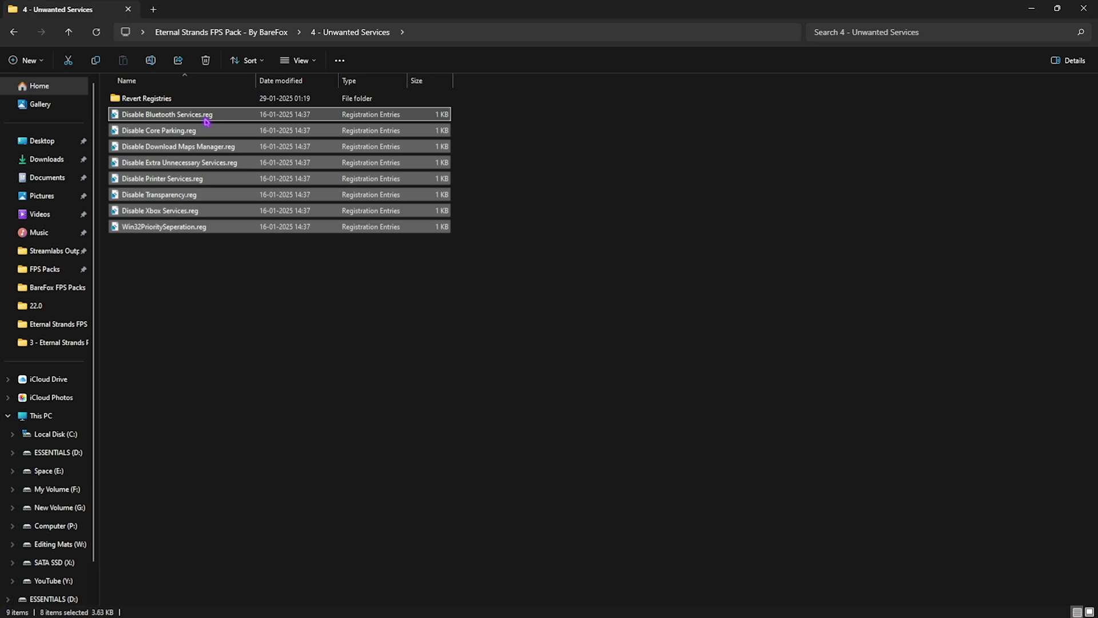
left_click(205, 116)
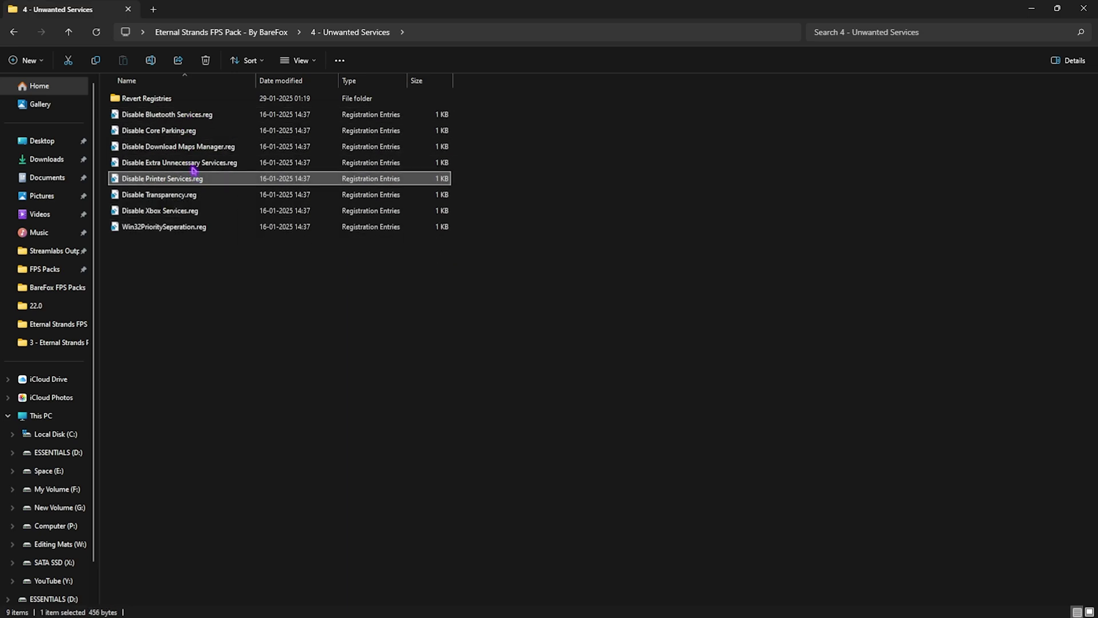
left_click_drag(204, 291, 190, 132)
left_click(188, 286)
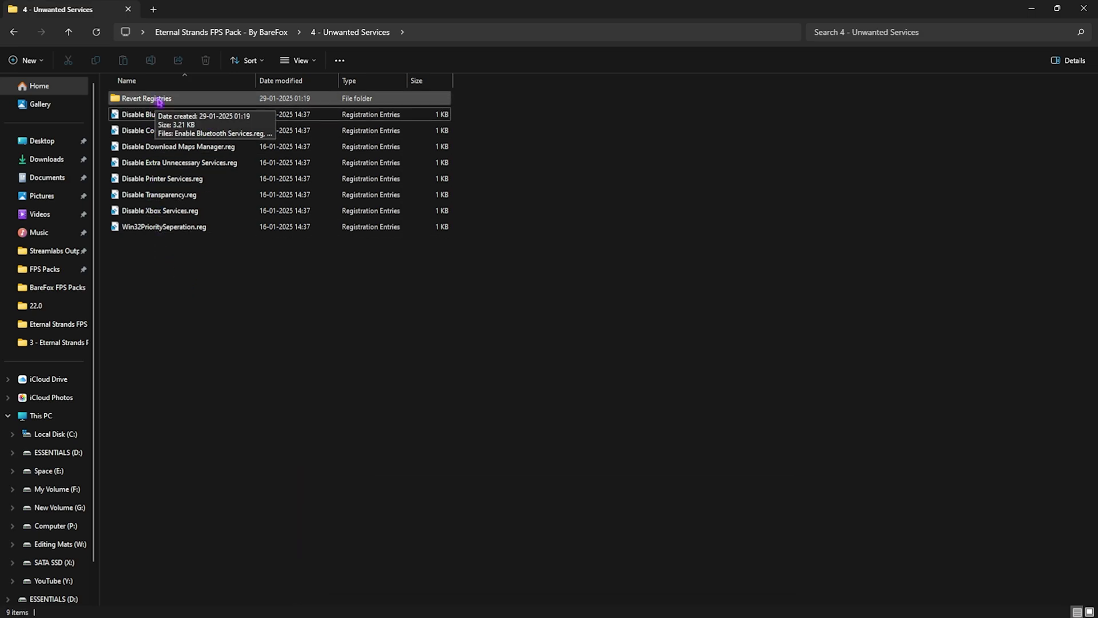
- Open the Revert Registries folder and look over its Enable registry files for restoring the disabled services
left_click(212, 101)
double_click(212, 101)
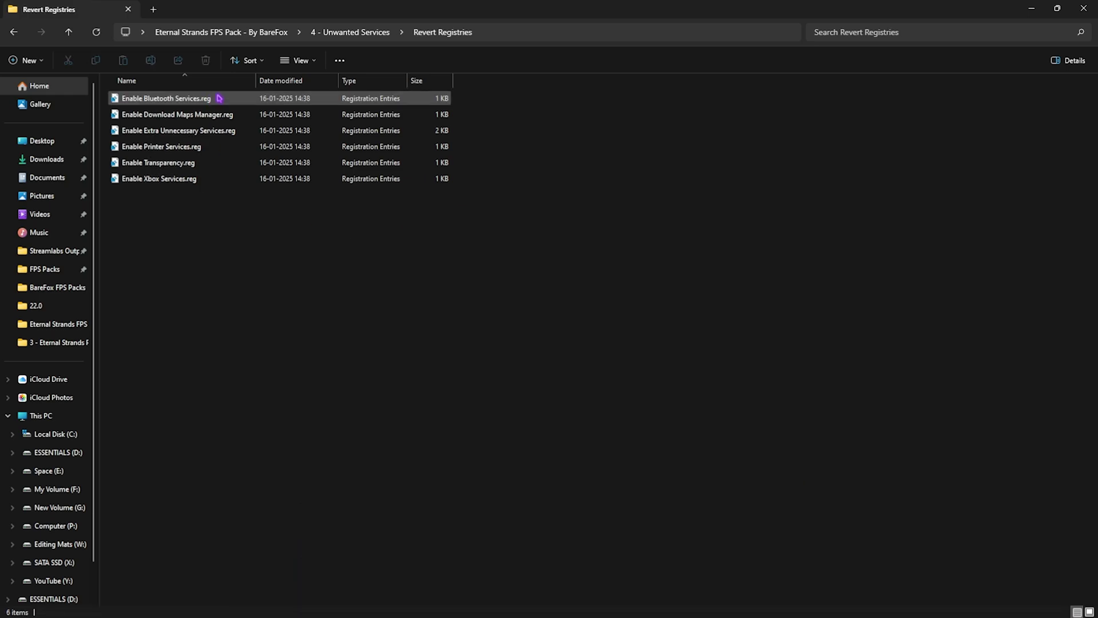
left_click_drag(221, 243, 208, 100)
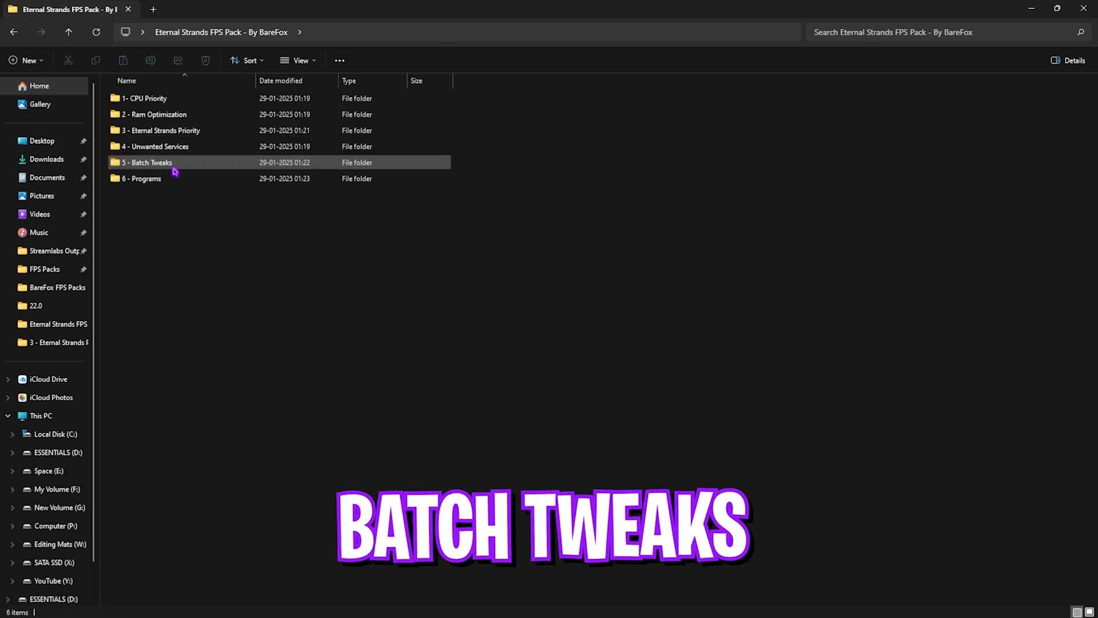
- Open BCD Tweaks.cmd from 5 - Batch Tweaks in Notepad, inspect its three bcdedit commands, and close it
double_click(173, 165)
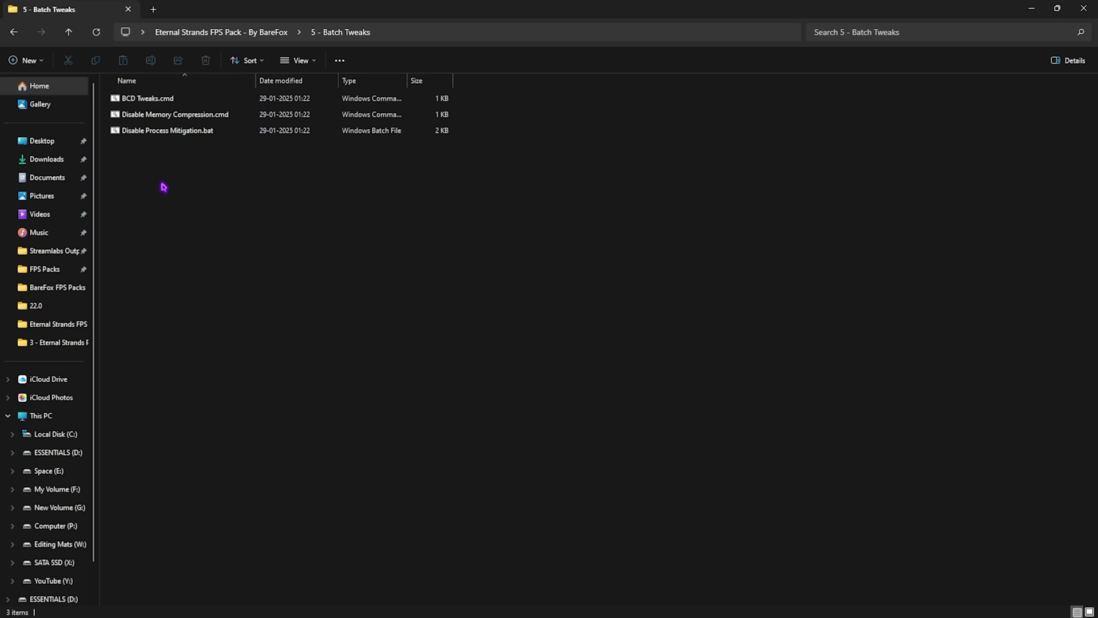
right_click(144, 100)
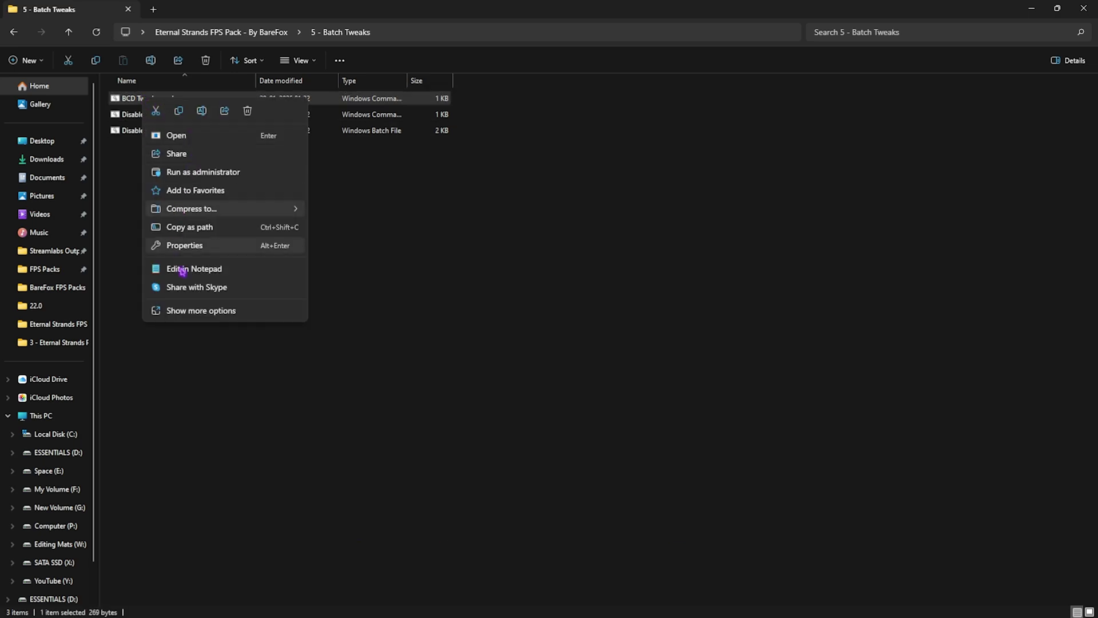
left_click(252, 269)
left_click_drag(350, 301, 186, 280)
left_click_drag(332, 302, 190, 283)
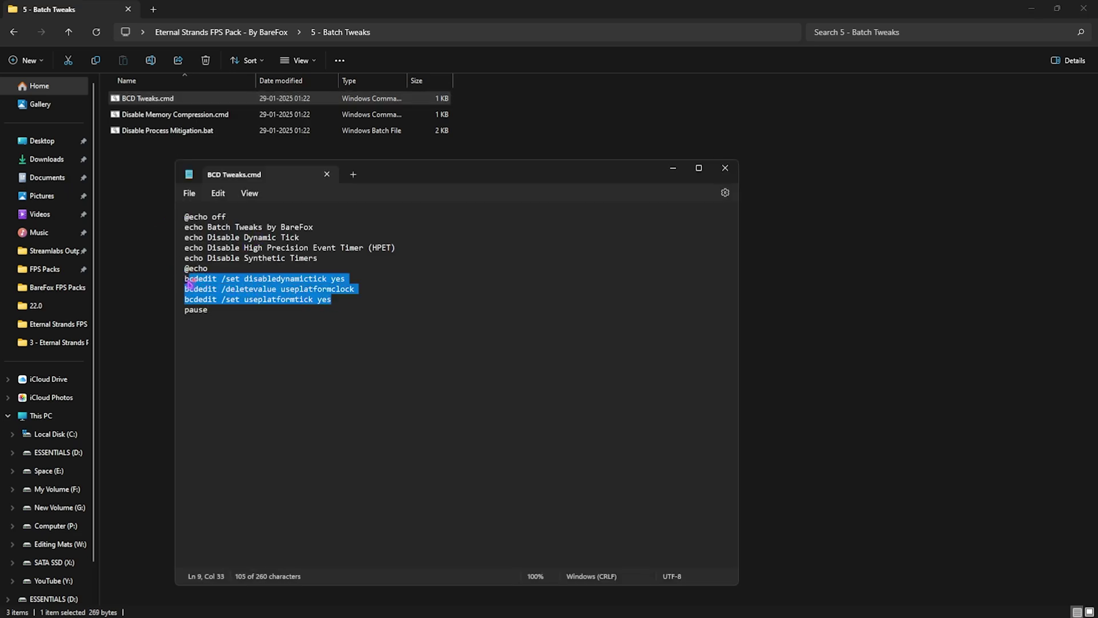
left_click(326, 174)
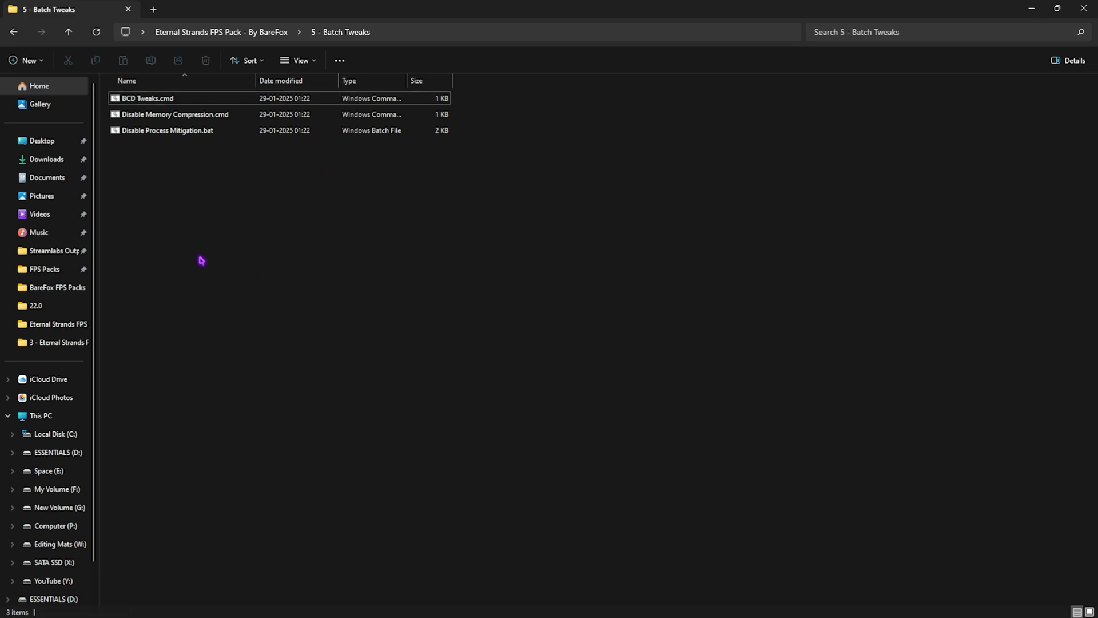
- Open Disable Memory Compression.cmd in Notepad and inspect its PowerShell Disable-MMAgent command
left_click(179, 119)
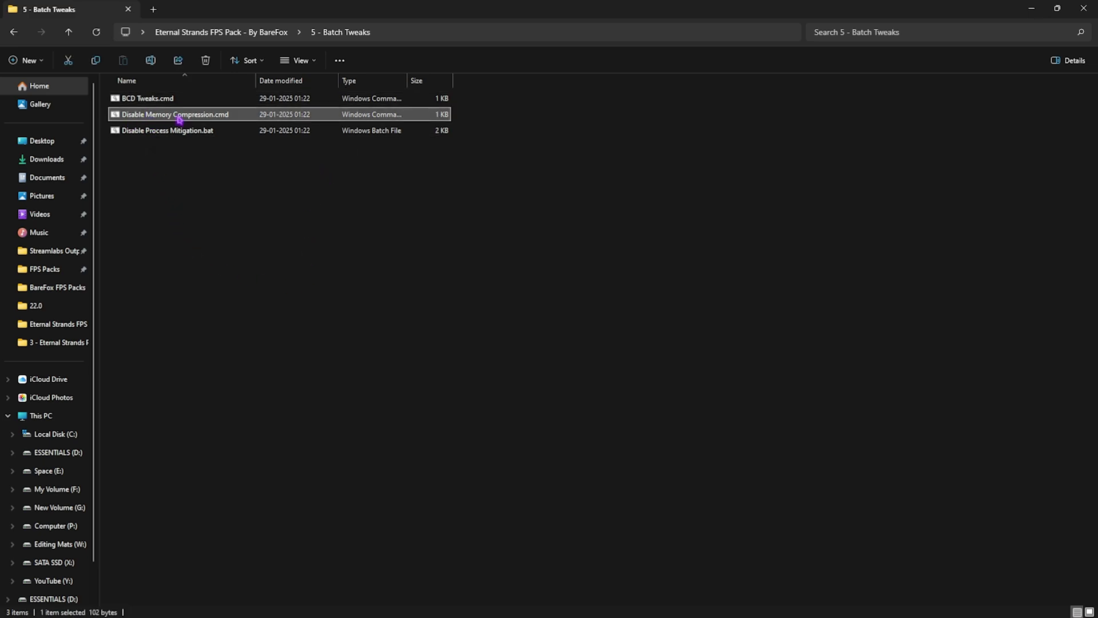
right_click(179, 119)
left_click(225, 286)
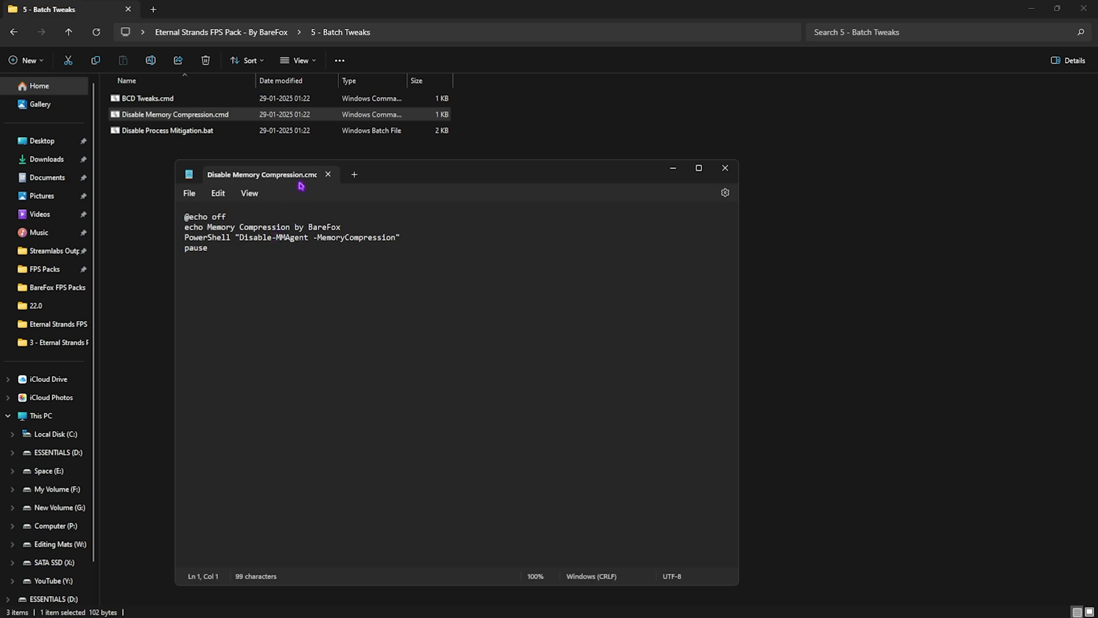
double_click(270, 240)
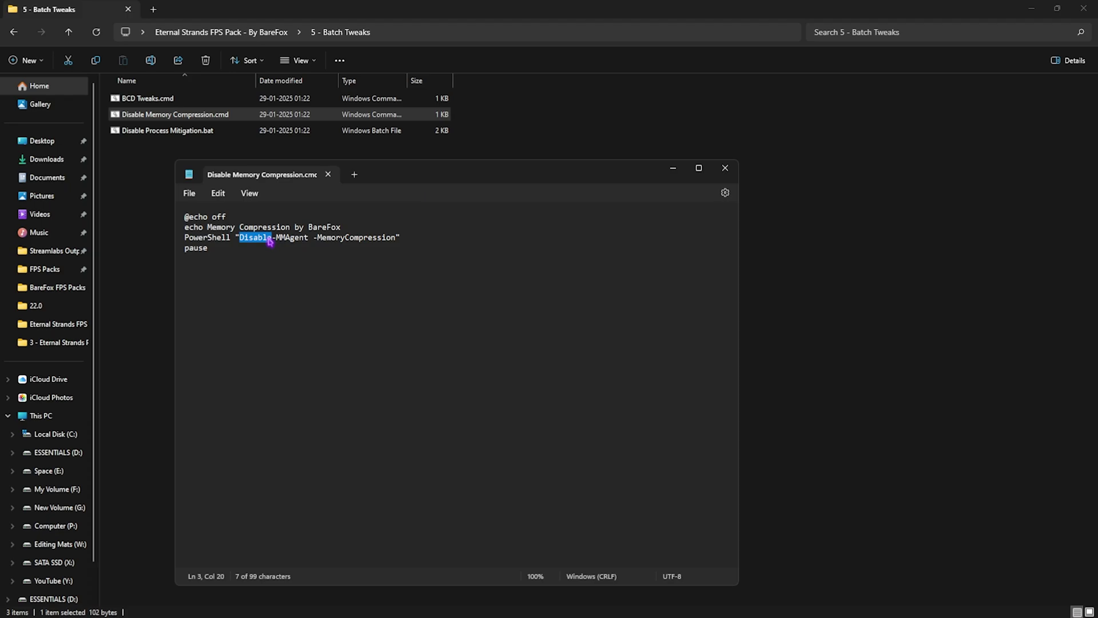
- Open Disable Process Mitigation.bat in Notepad, inspect its set-ProcessMitigation command, and close it
left_click(150, 133)
right_click(175, 133)
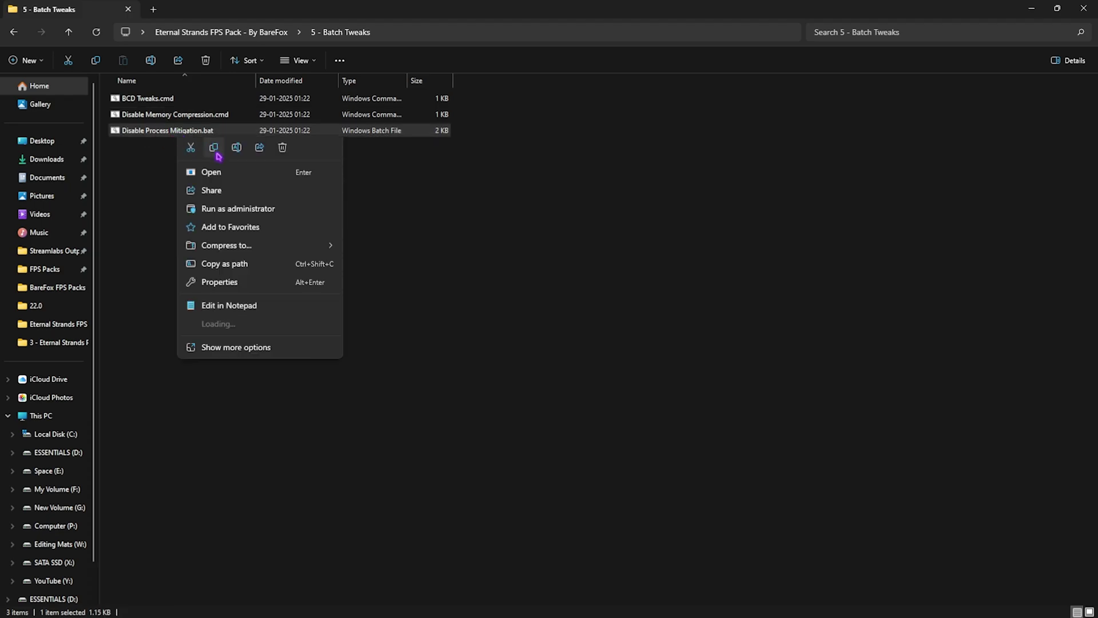
left_click(230, 305)
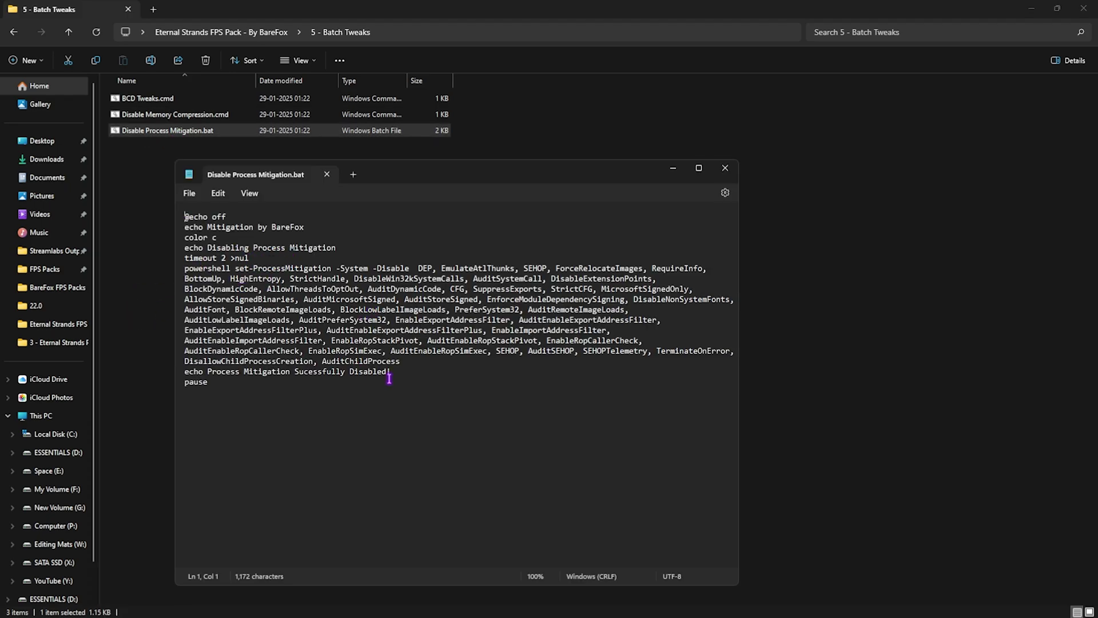
left_click_drag(389, 378, 184, 269)
left_click(331, 309)
key("alt+F4")
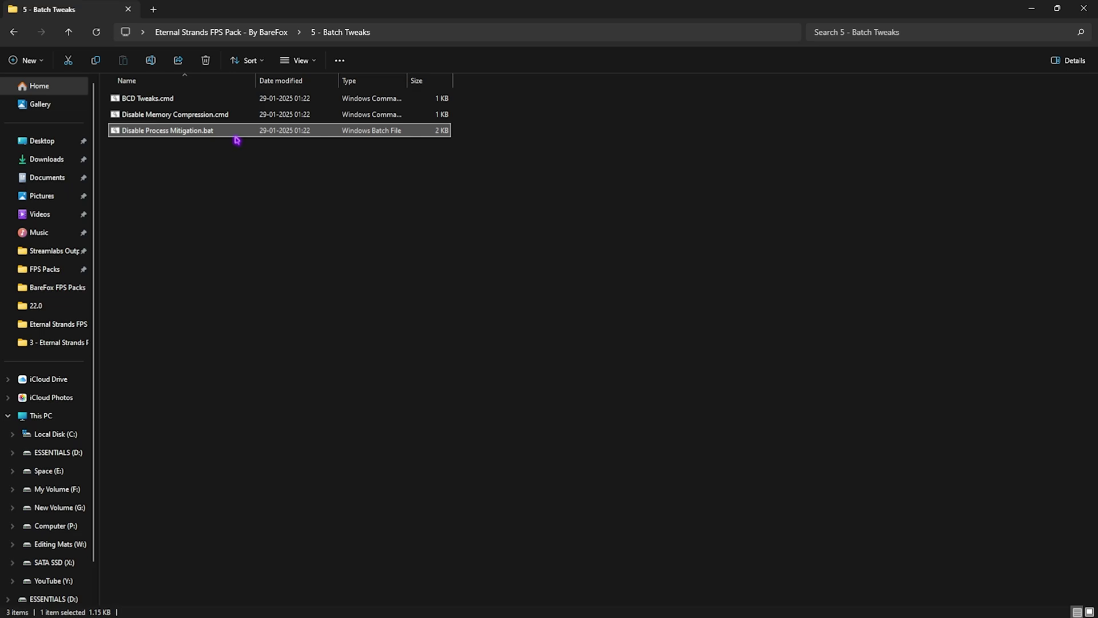
- Run Clean Temporary Files.bat from the pack's 6 - Programs folder as administrator and confirm deleting all temporary files
left_click(233, 33)
left_click(181, 176)
double_click(181, 176)
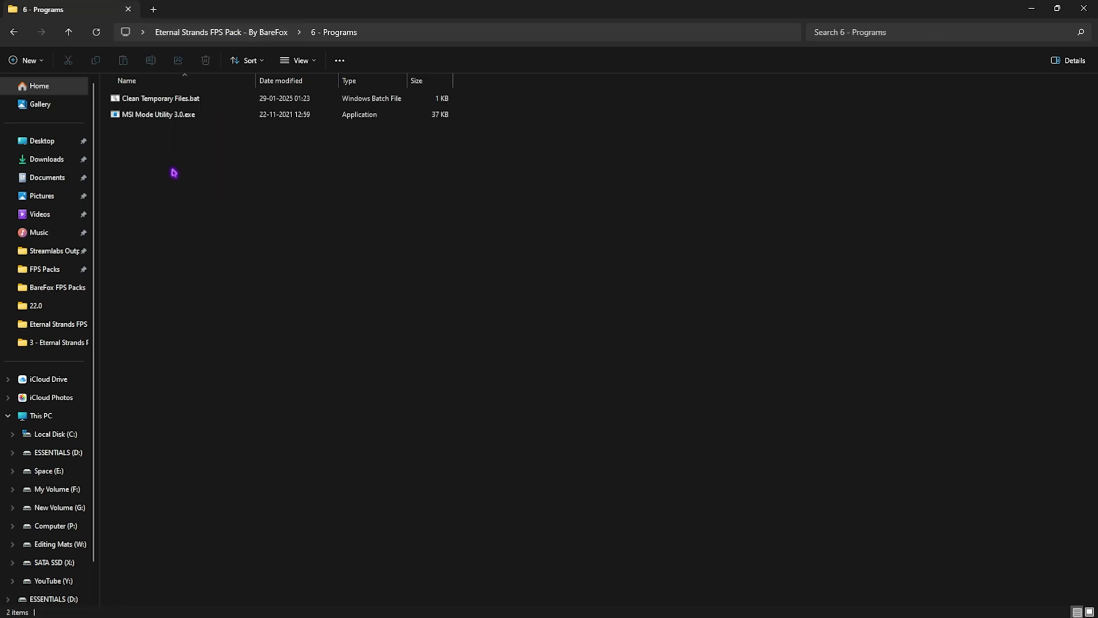
left_click(165, 102)
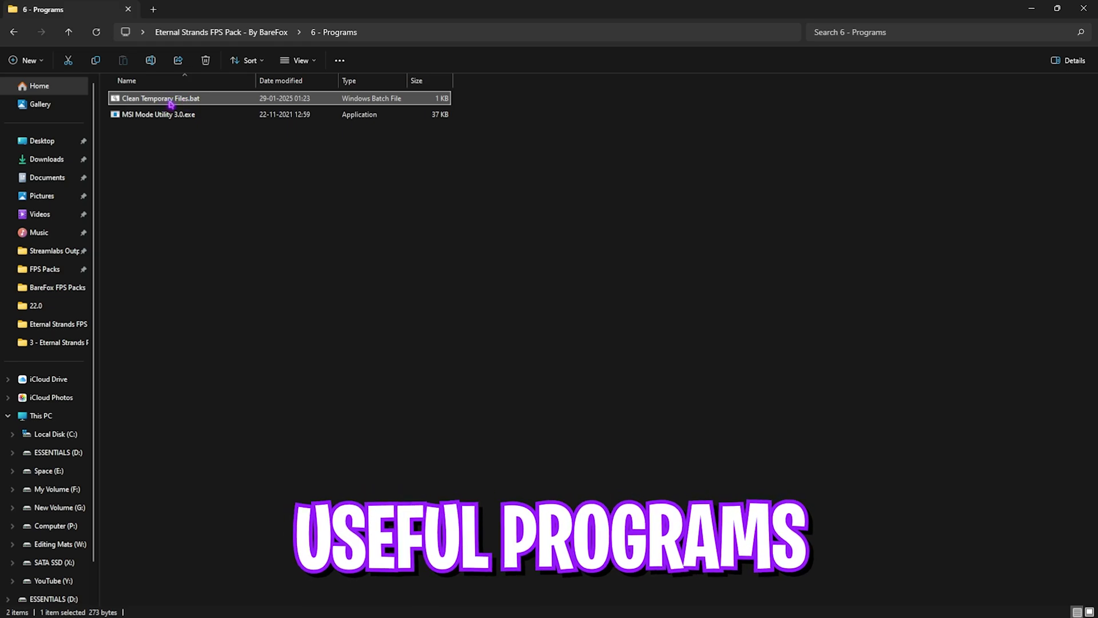
right_click(164, 106)
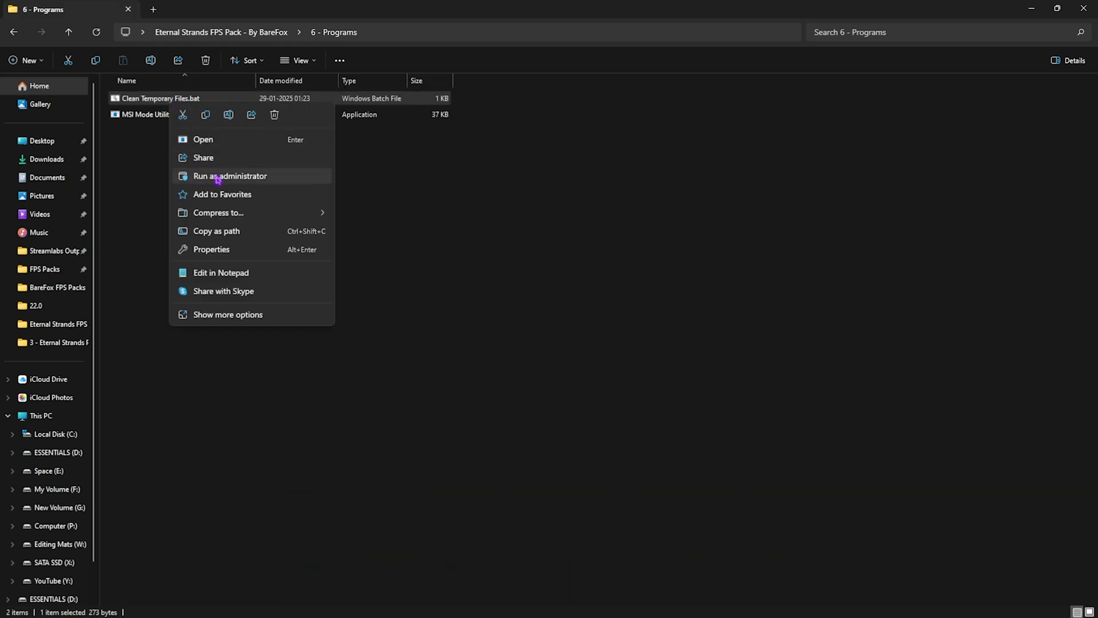
left_click(218, 176)
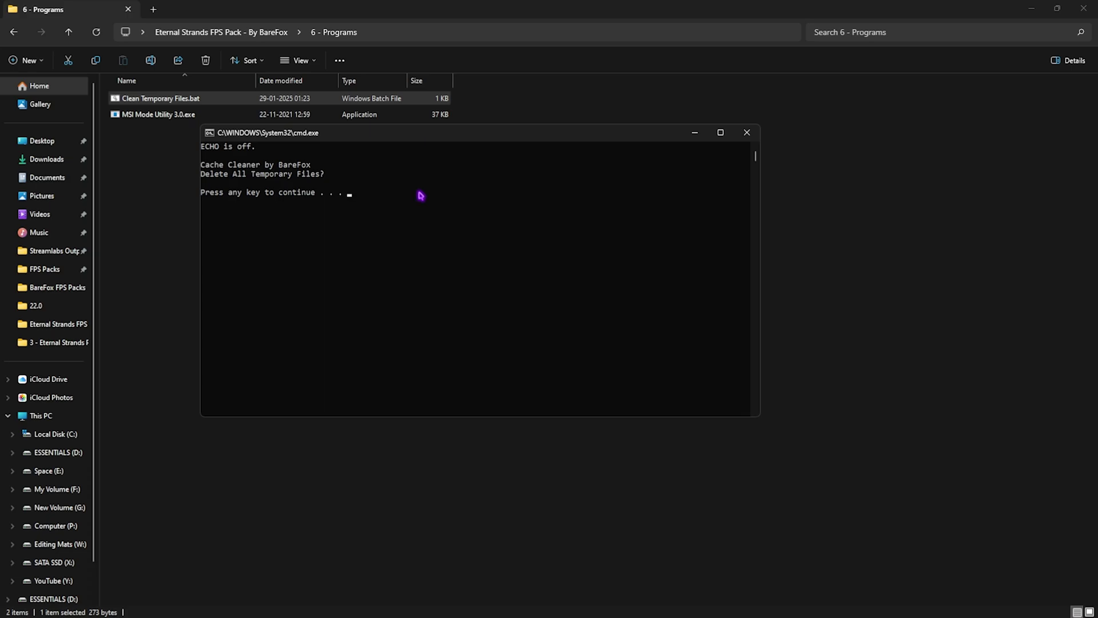
key("Return")
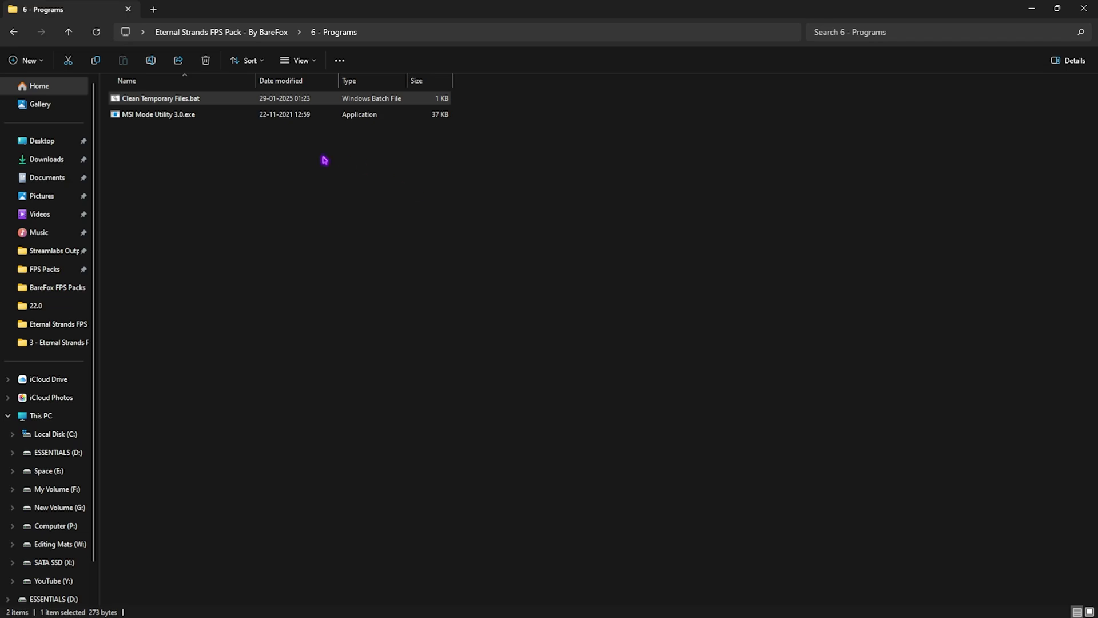
- Run MSI Mode Utility 3.0.exe as administrator, inspect the NVIDIA GeForce RTX 2070 SUPER entry's interrupt settings, and close the utility
left_click(155, 117)
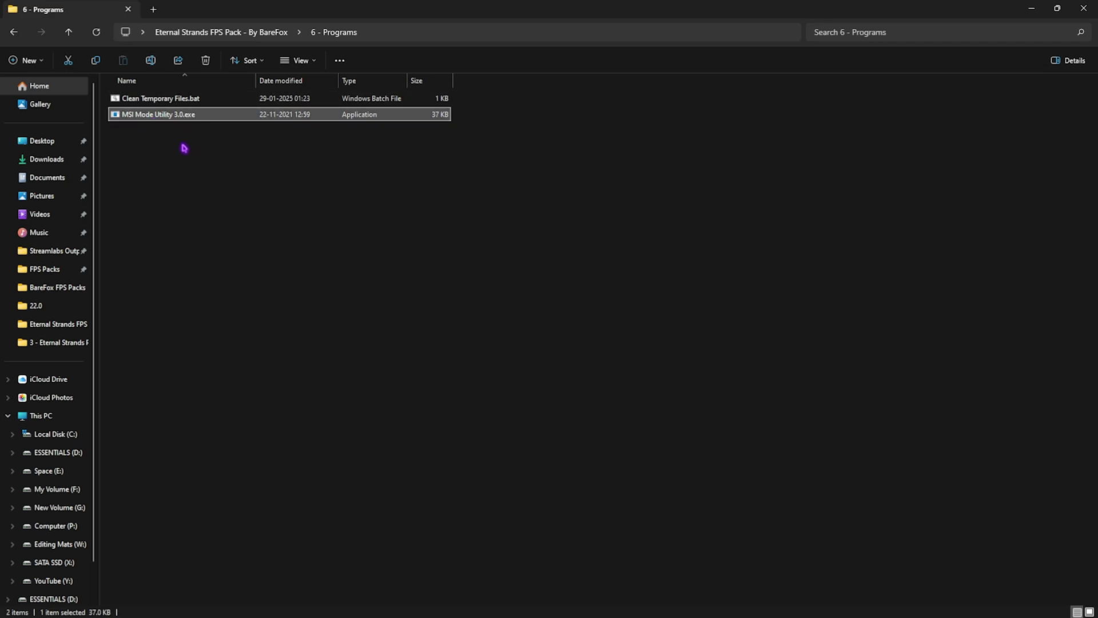
right_click(199, 118)
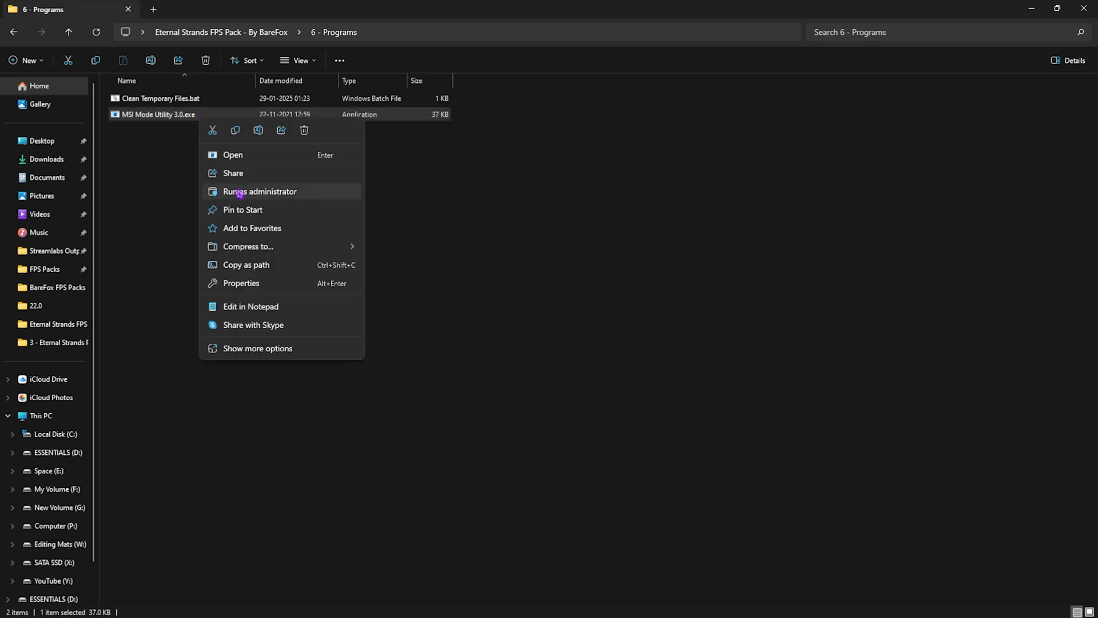
left_click(239, 193)
left_click(189, 244)
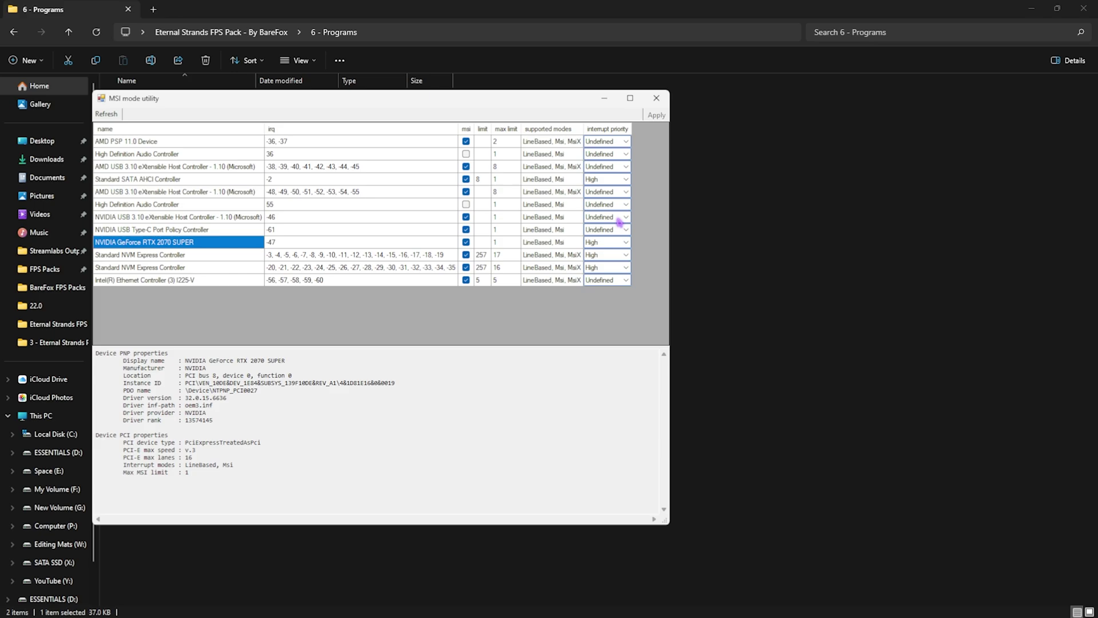
left_click(656, 98)
left_click(412, 198)
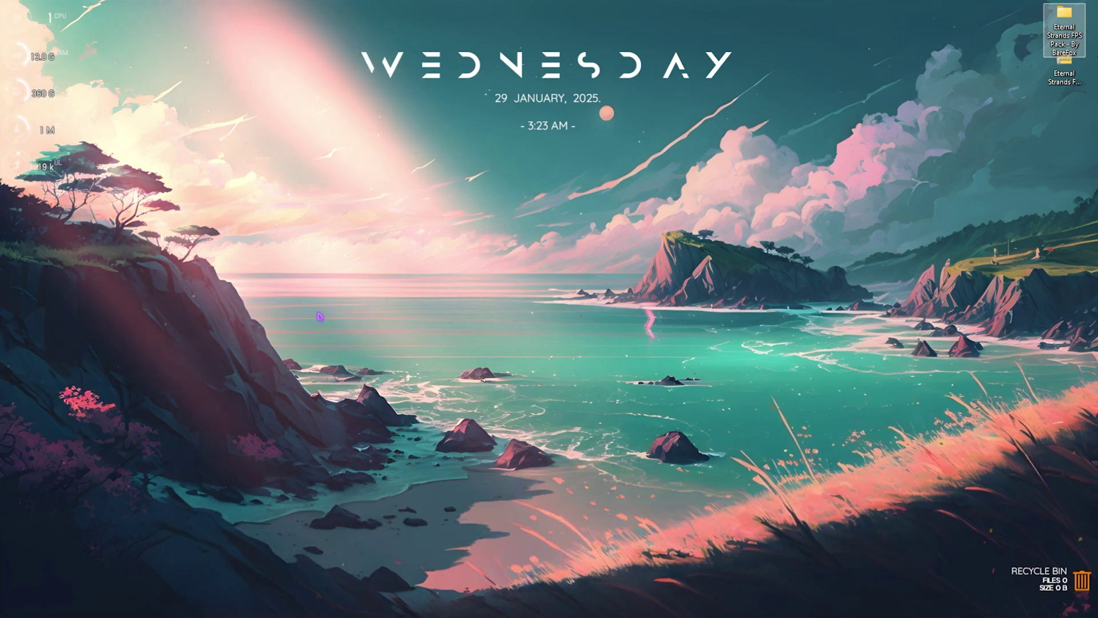
- Open Task Manager in a maximized window and show the list of startup apps
left_click(320, 316)
key("ctrl+shift+Escape")
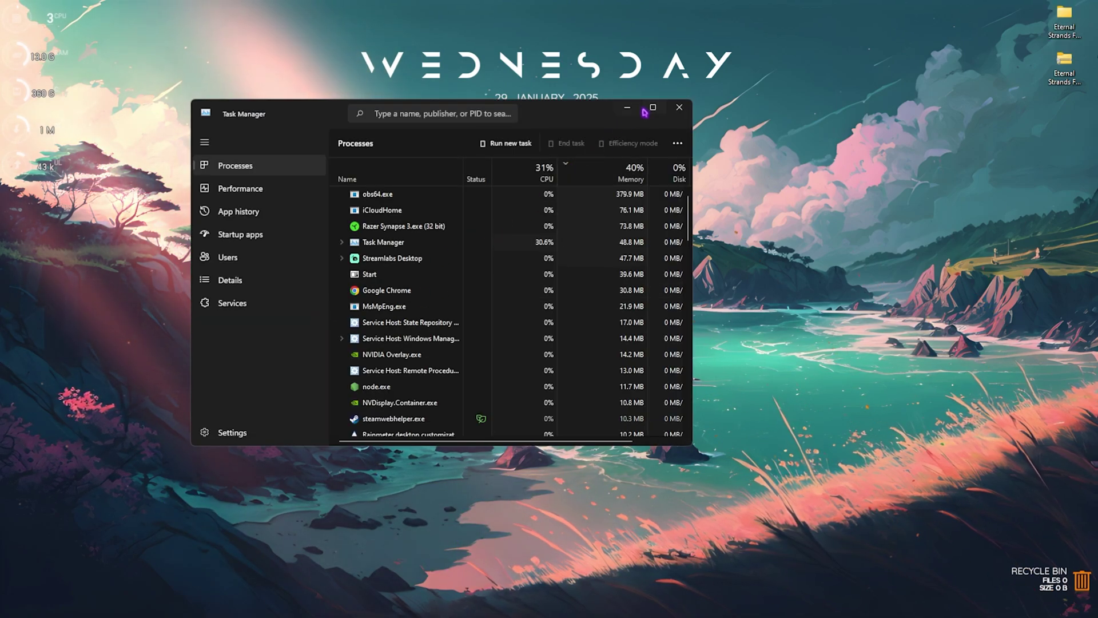
left_click(650, 105)
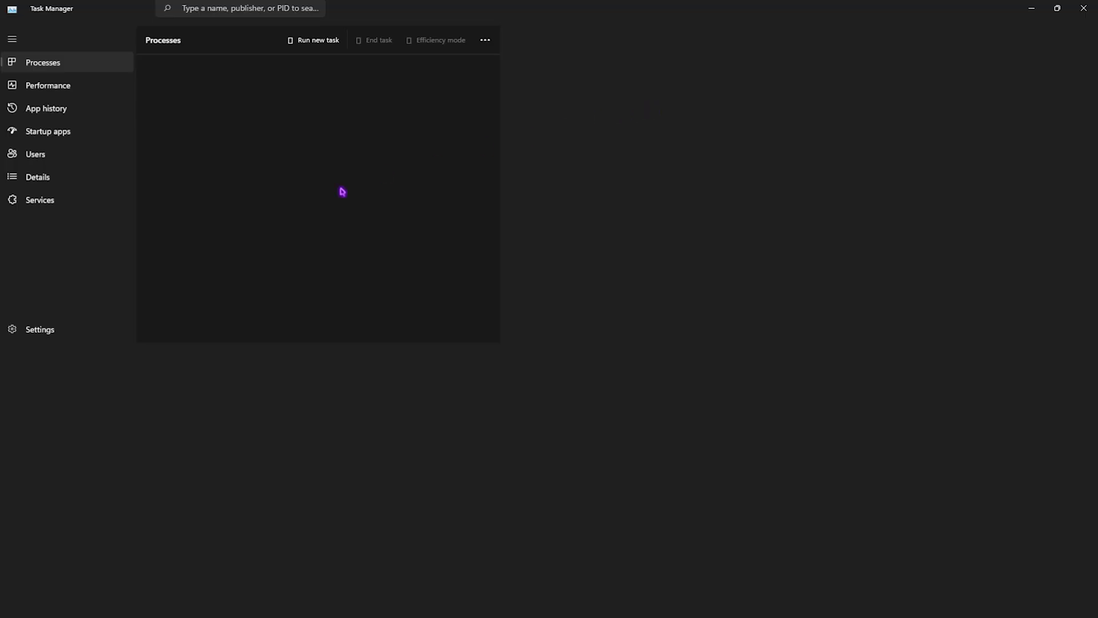
left_click(63, 134)
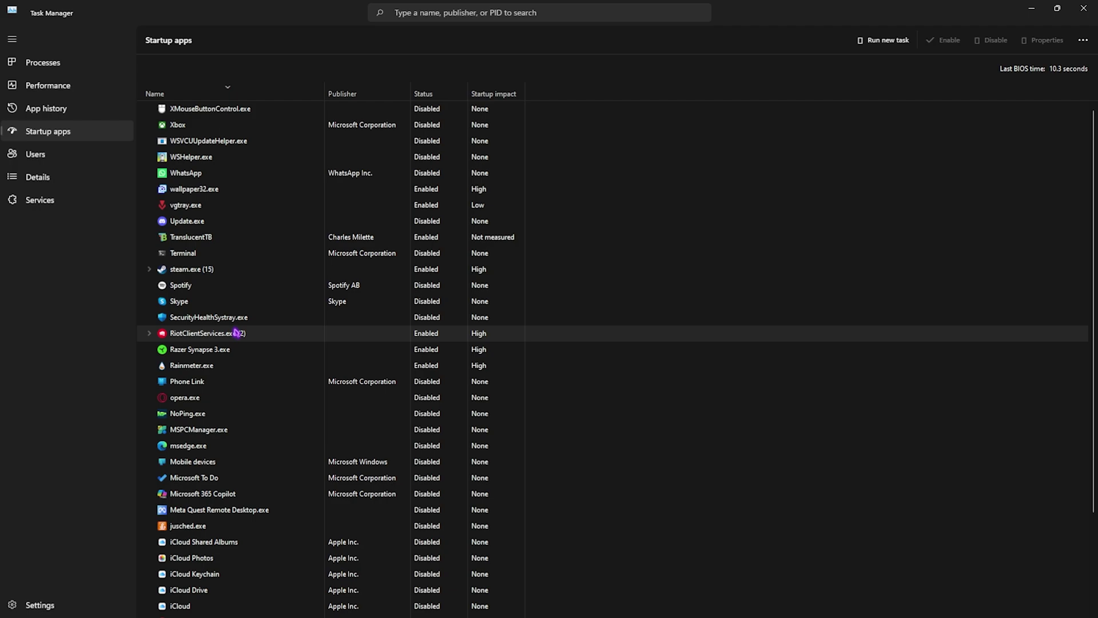
- Check the startup entries for Spotify, Skype and Update.exe, including the actions available for Update.exe, without changing their status
left_click(186, 285)
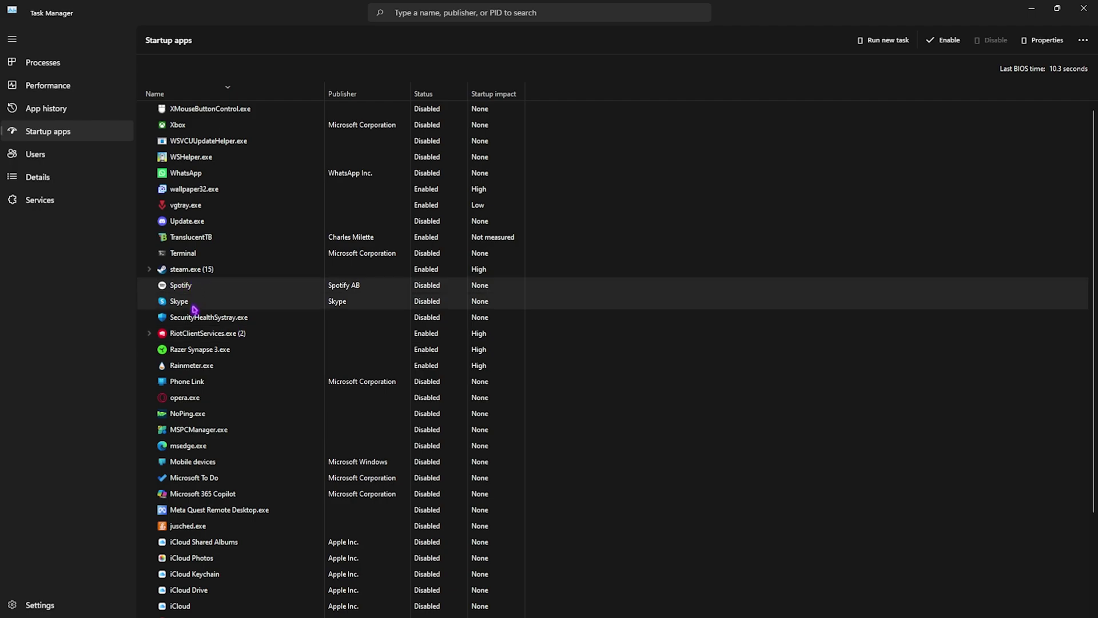
left_click(213, 307)
left_click(205, 225)
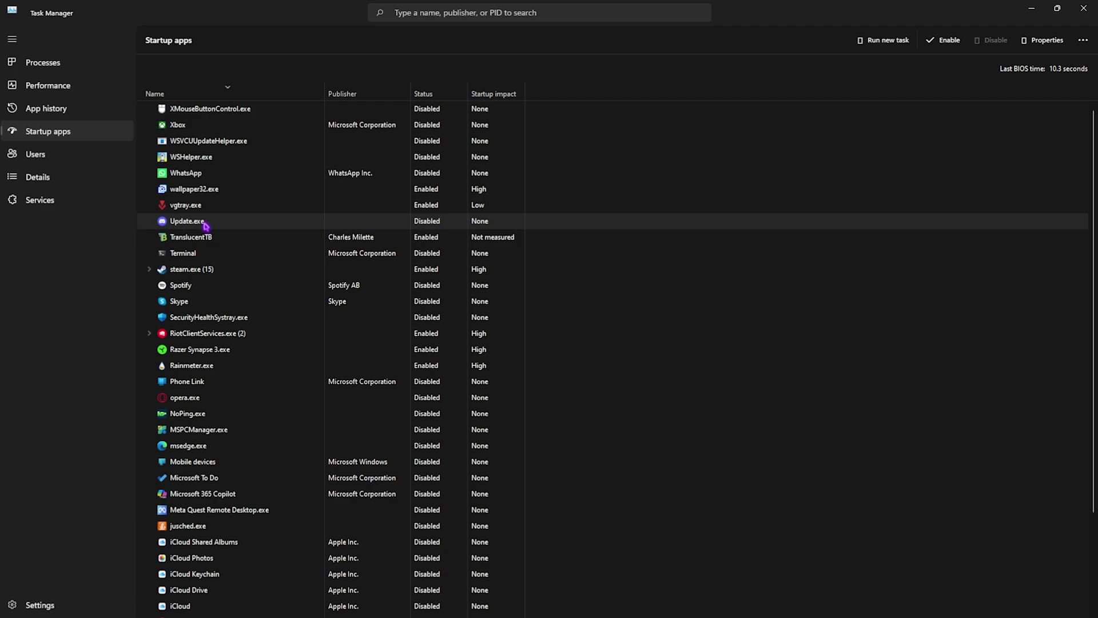
right_click(226, 217)
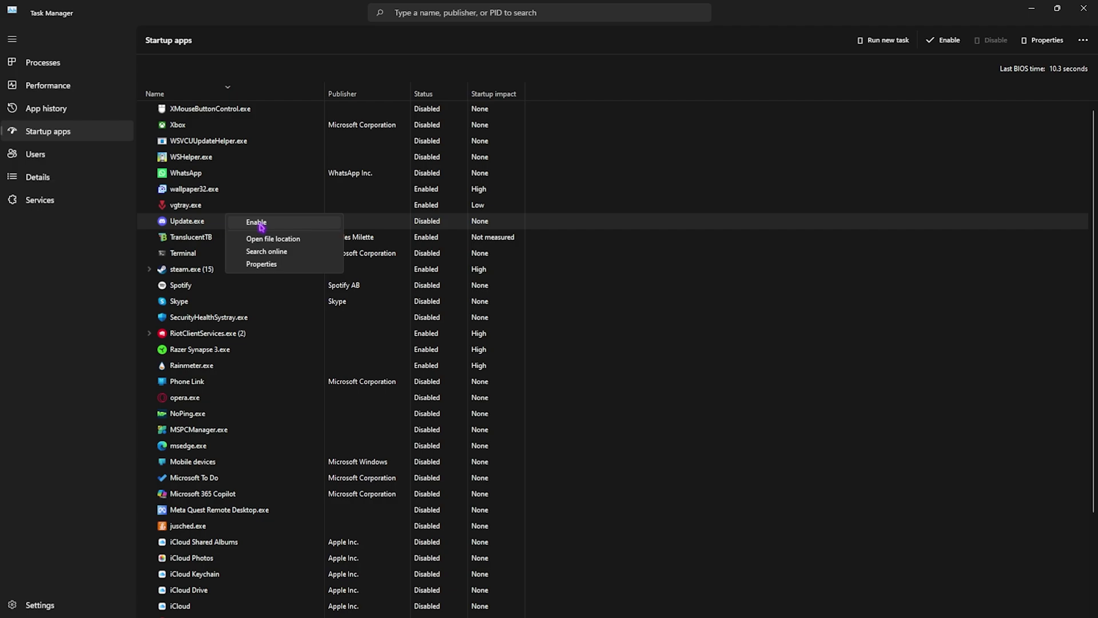
left_click(223, 228)
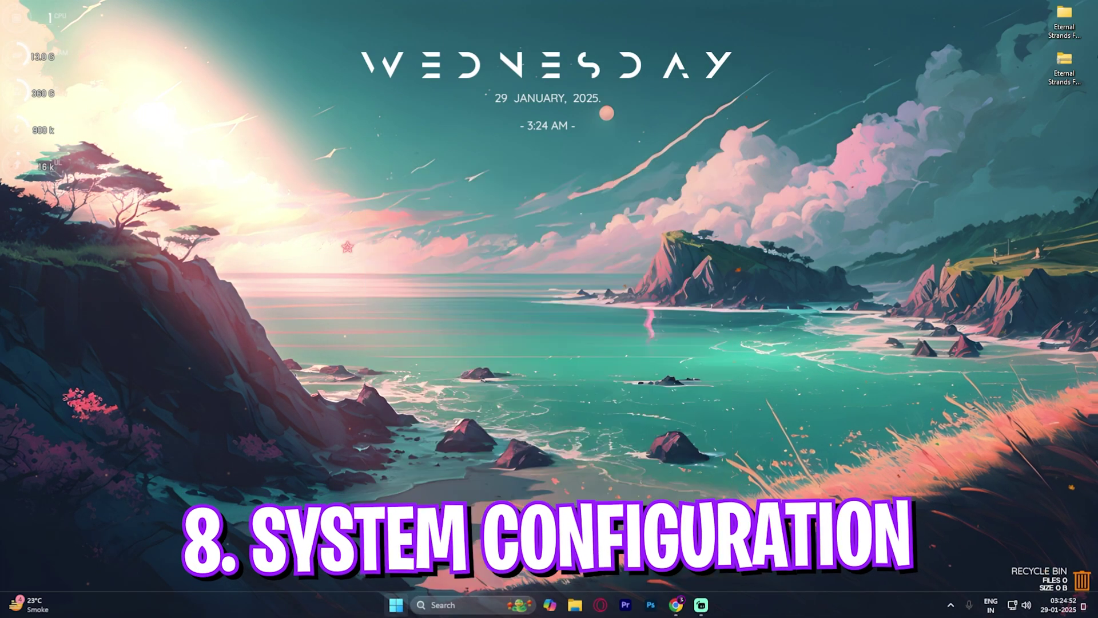
- Open System Configuration's advanced boot options and select 24 as the number of processors
key("super")
type("syste")
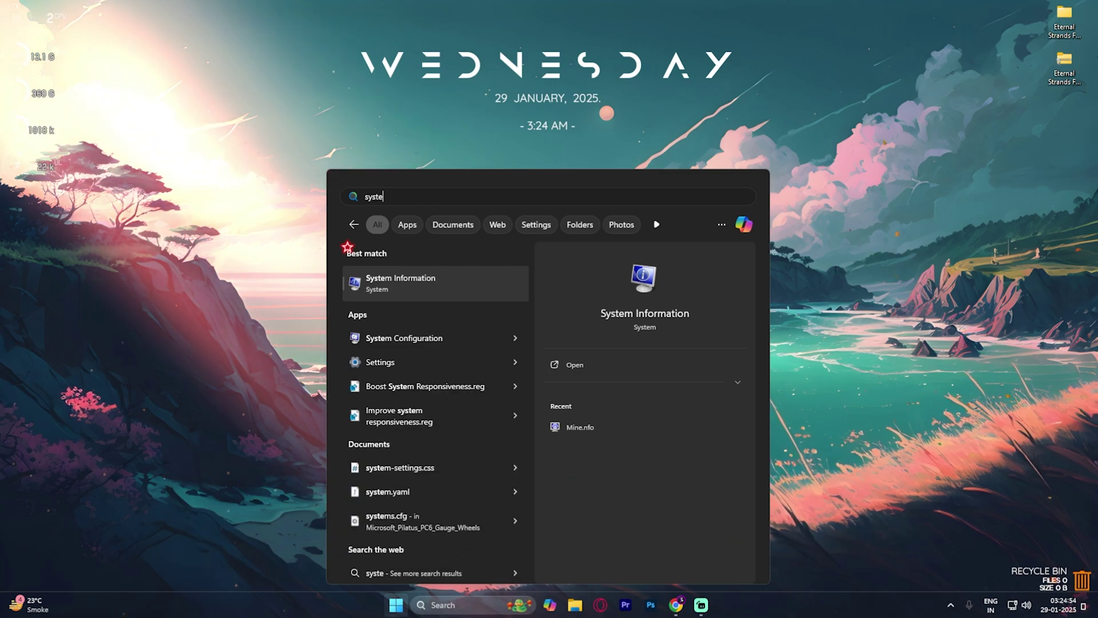
key("Down")
key("Return")
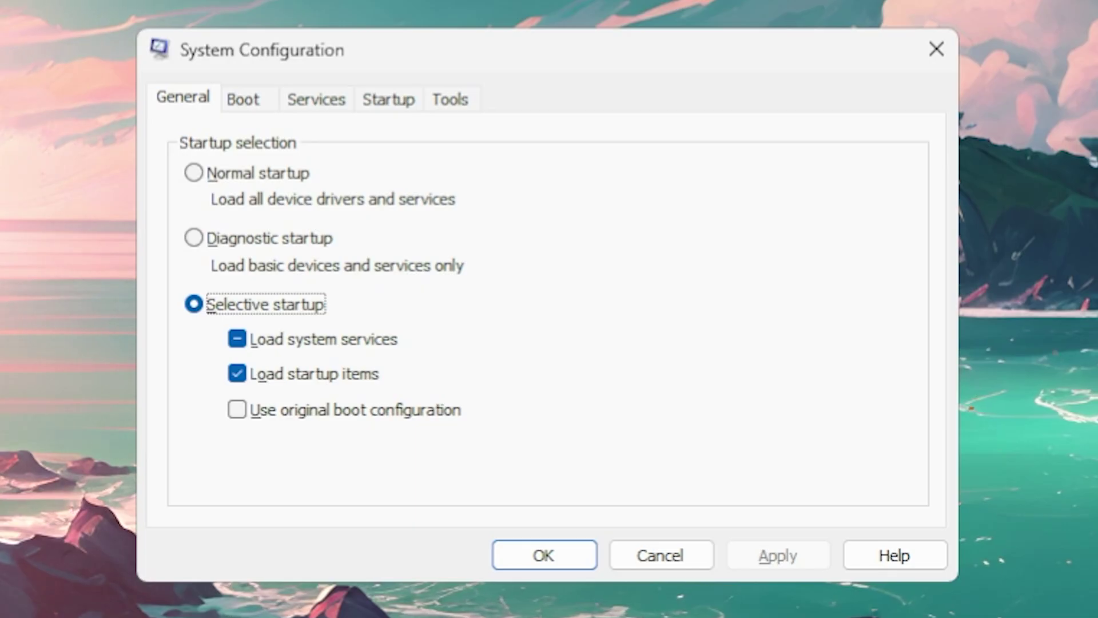
left_click(242, 98)
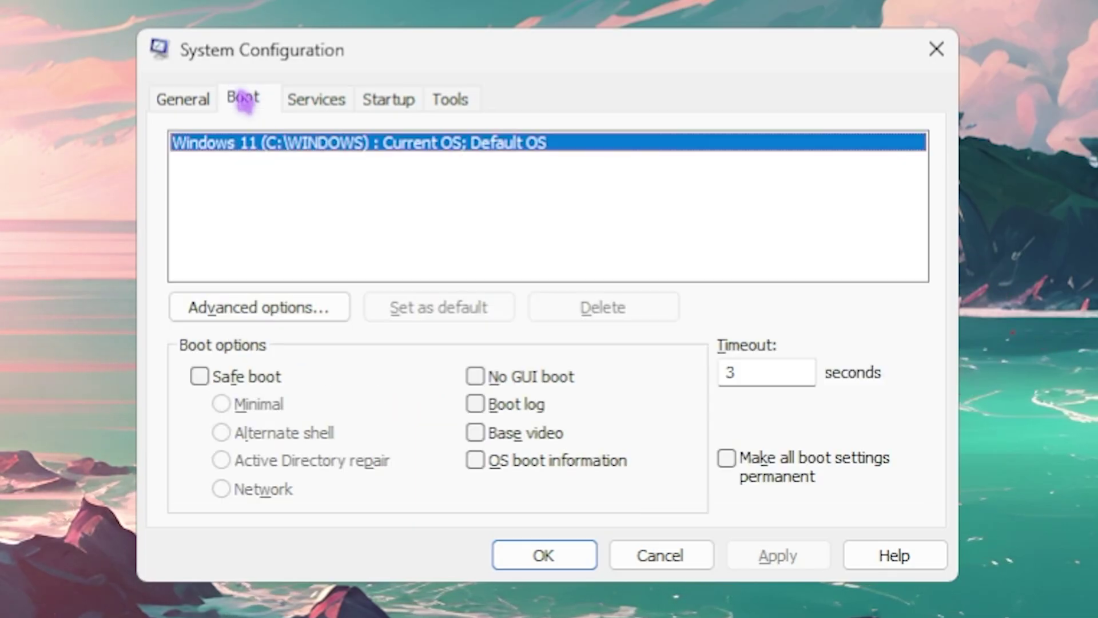
left_click(255, 309)
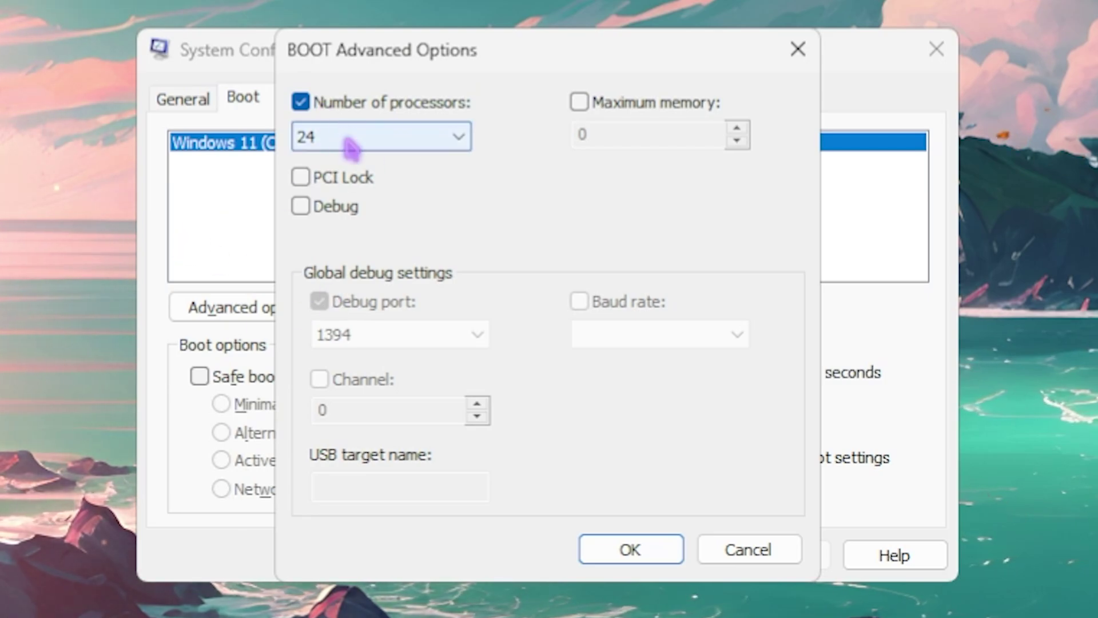
left_click(377, 141)
left_click(323, 594)
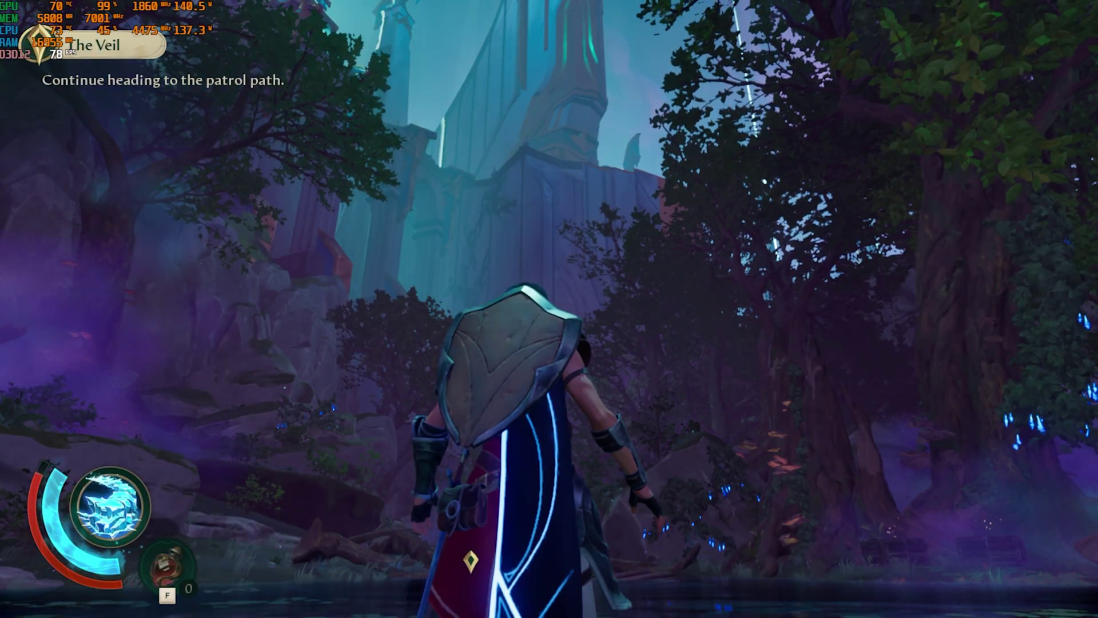
- Switch to Eternal Strands and examine its graphics options, from the display and camera settings to NVIDIA DLSS and the anti-aliasing method
key("Escape")
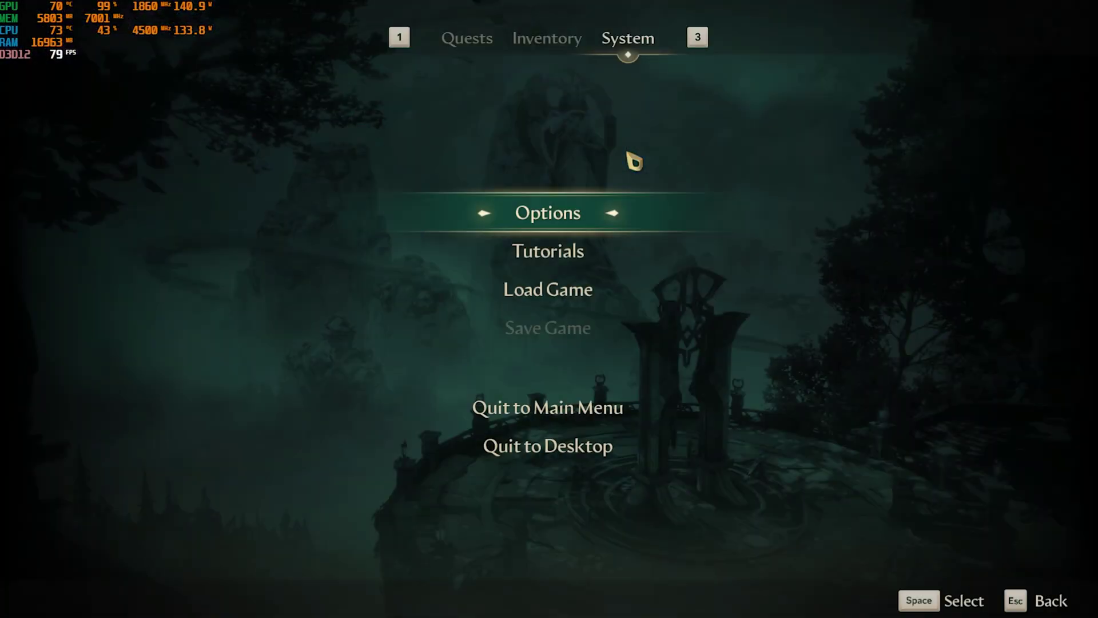
left_click(565, 220)
left_click(469, 94)
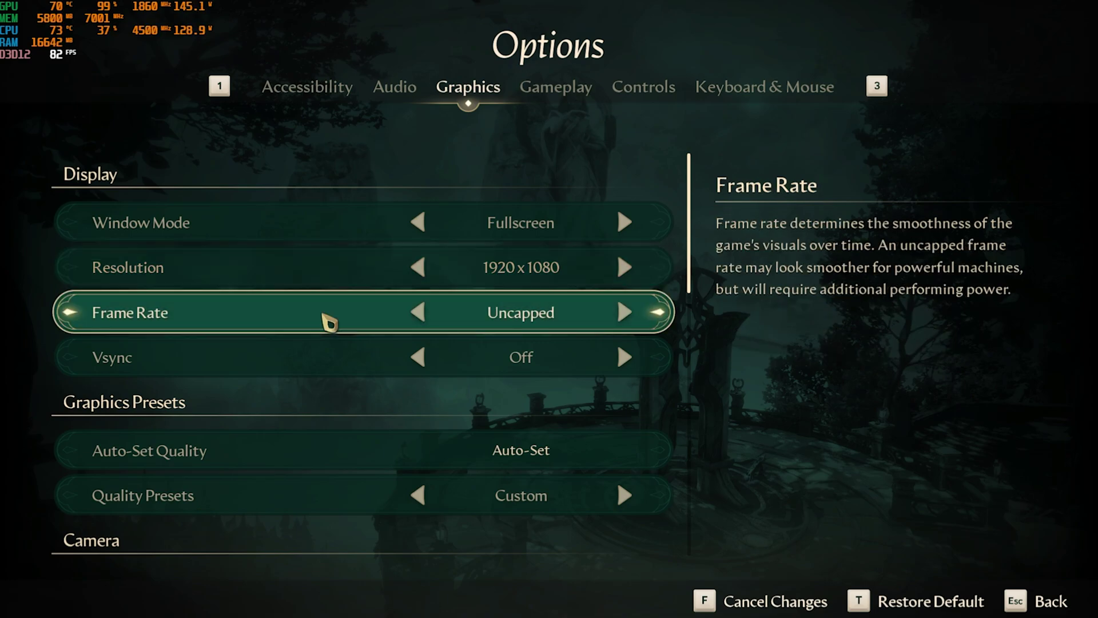
scroll(331, 363, "down", 3)
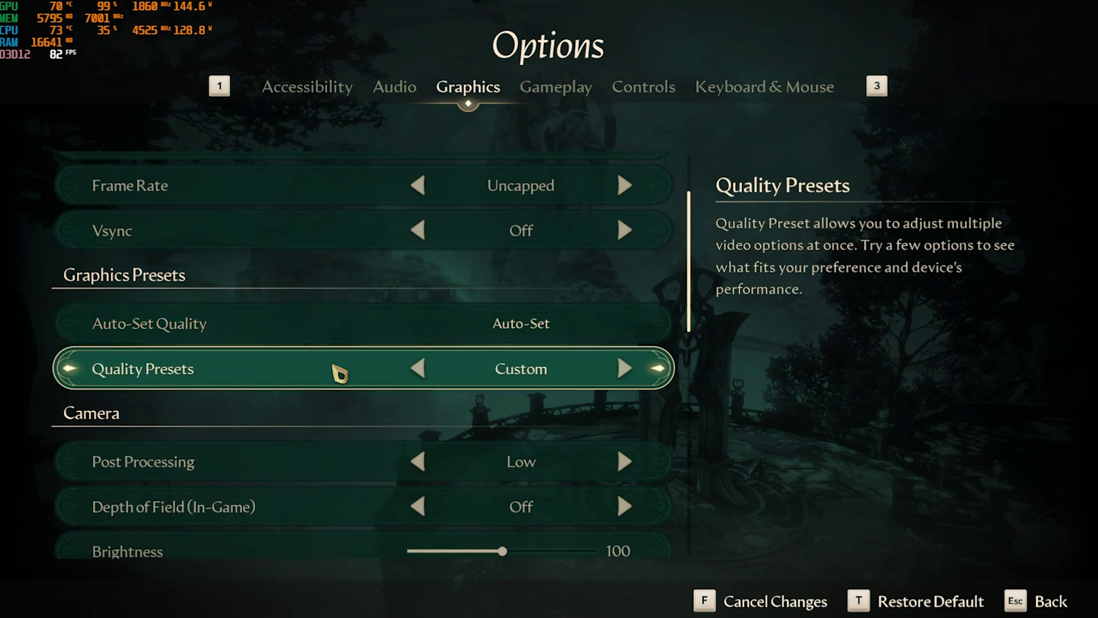
scroll(339, 373, "down", 3)
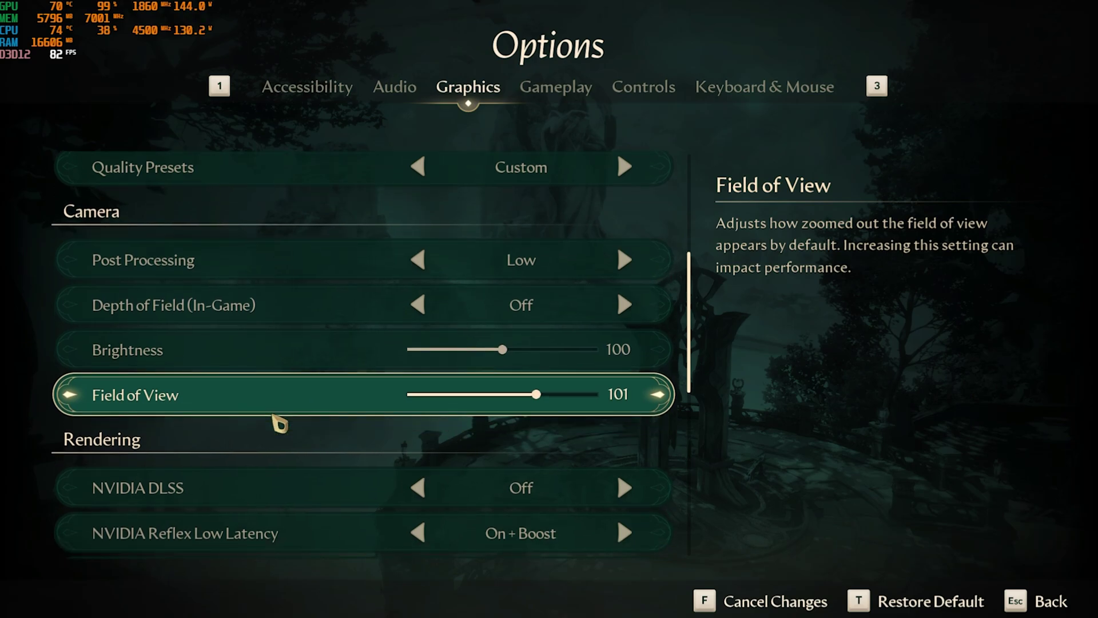
scroll(273, 415, "down", 1)
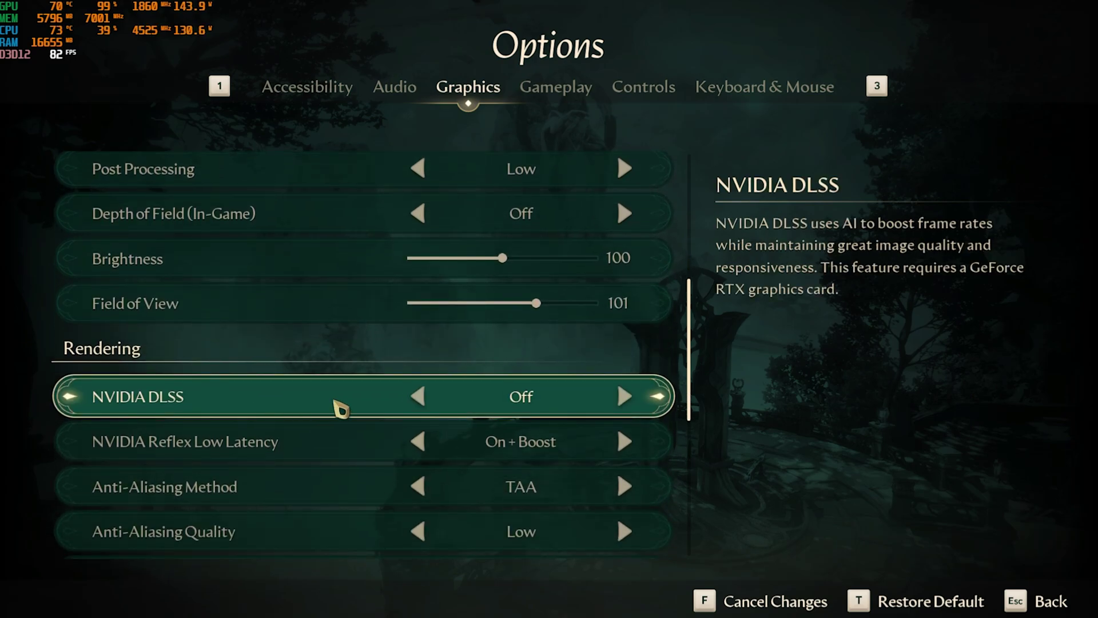
scroll(320, 414, "down", 1)
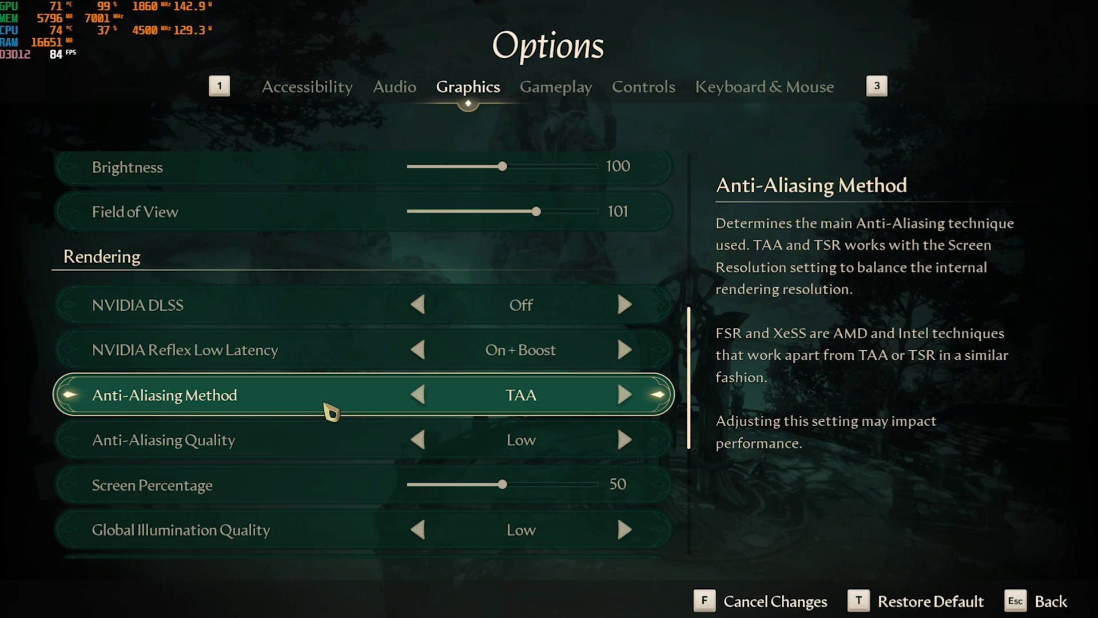
- Try another Anti-Aliasing Method, return it to TAA, and set Screen Percentage to 35
left_click(624, 394)
left_click(417, 394)
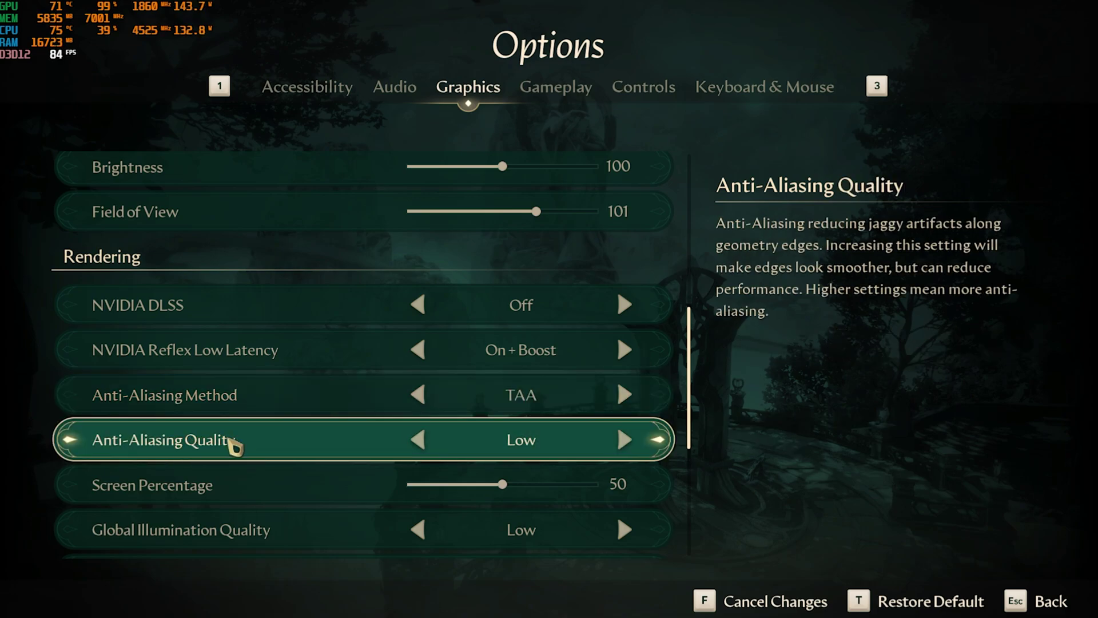
scroll(233, 446, "down", 1)
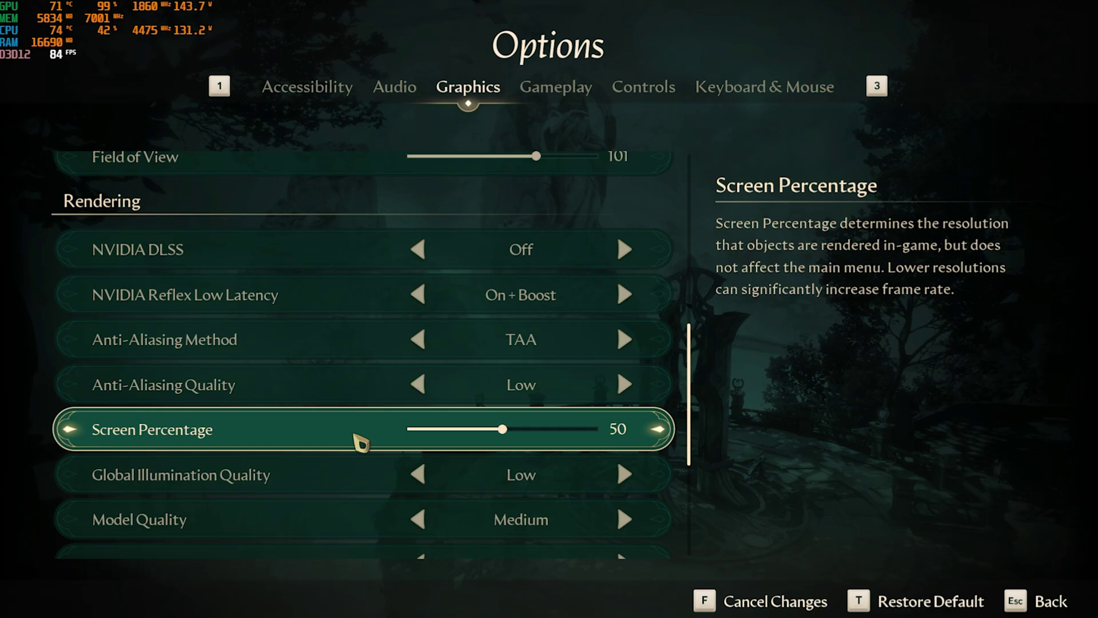
left_click_drag(502, 429, 474, 428)
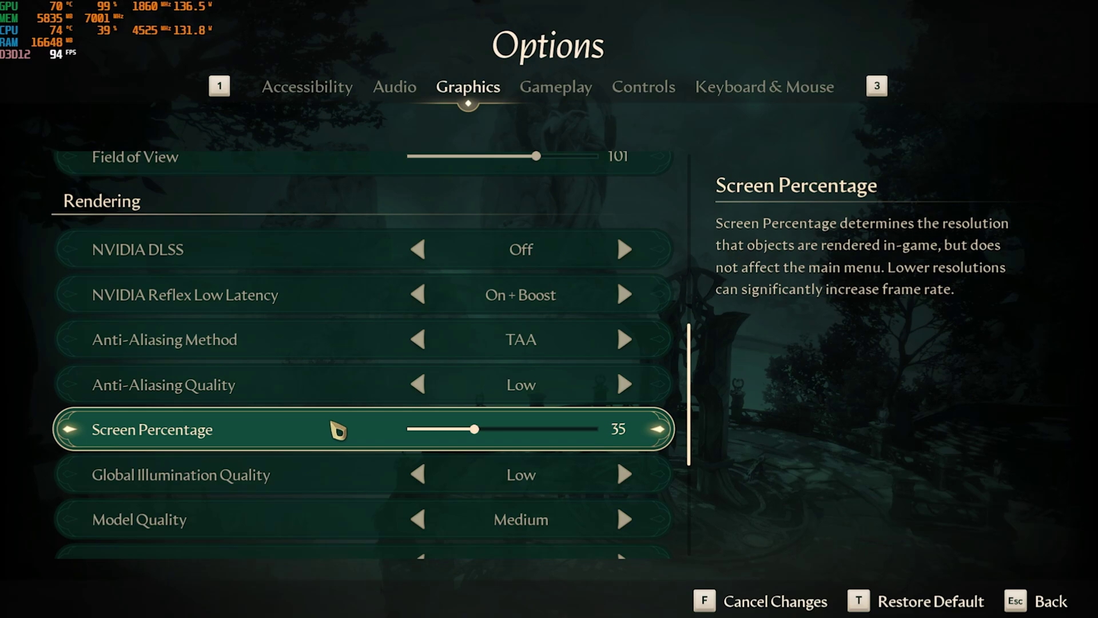
- Examine the remaining rendering quality settings, from Global Illumination Quality to Particle Effects Quality
scroll(338, 430, "down", 1)
scroll(234, 439, "down", 2)
scroll(234, 438, "down", 1)
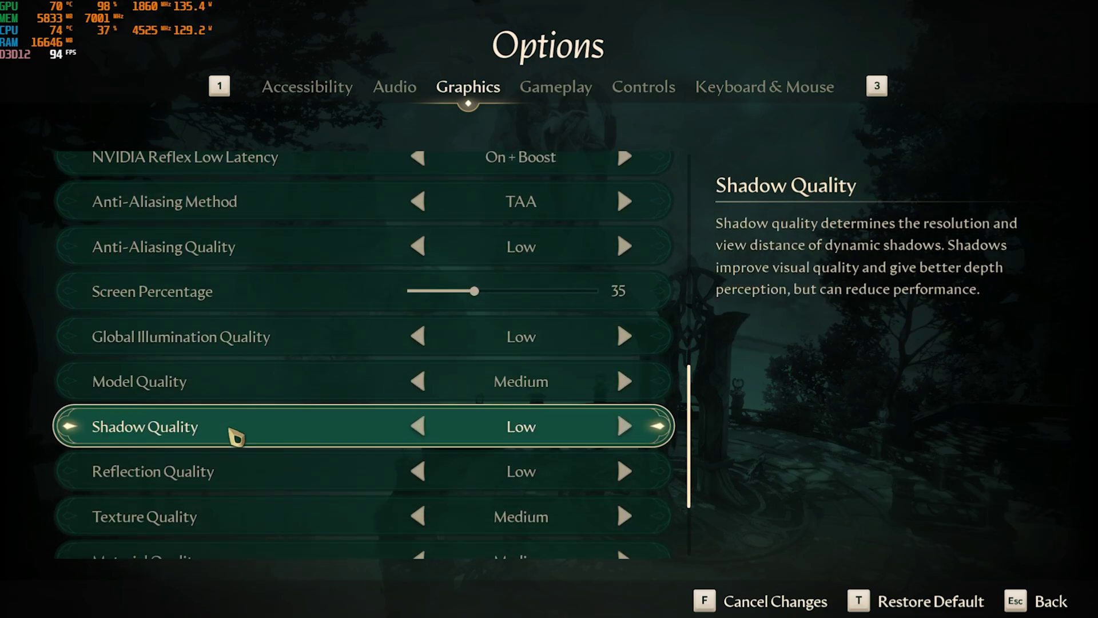
scroll(228, 465, "down", 2)
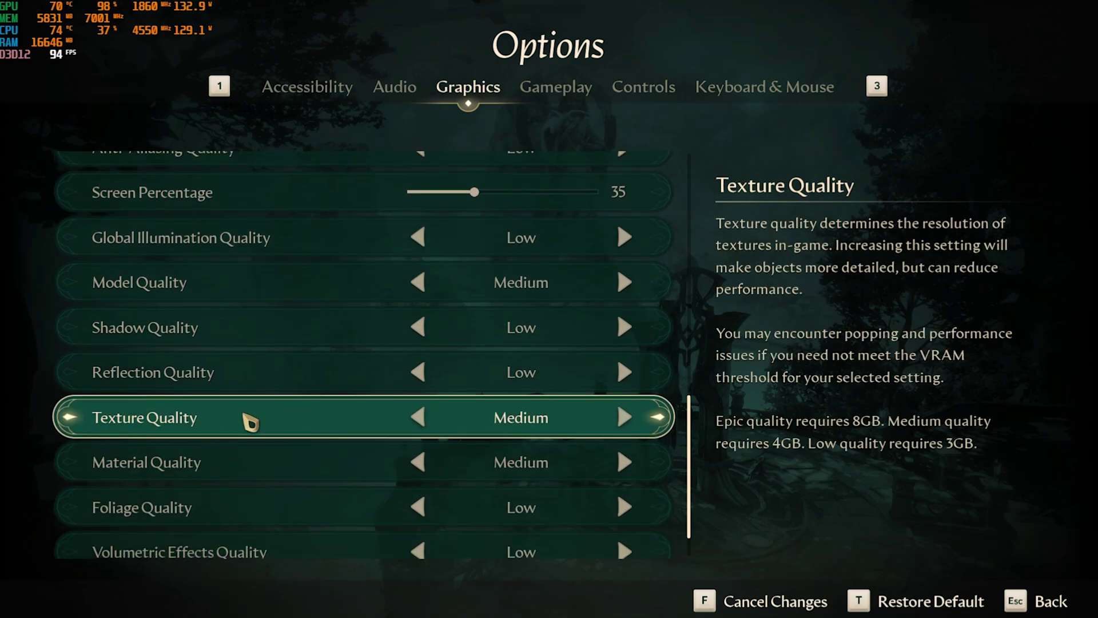
scroll(282, 456, "down", 2)
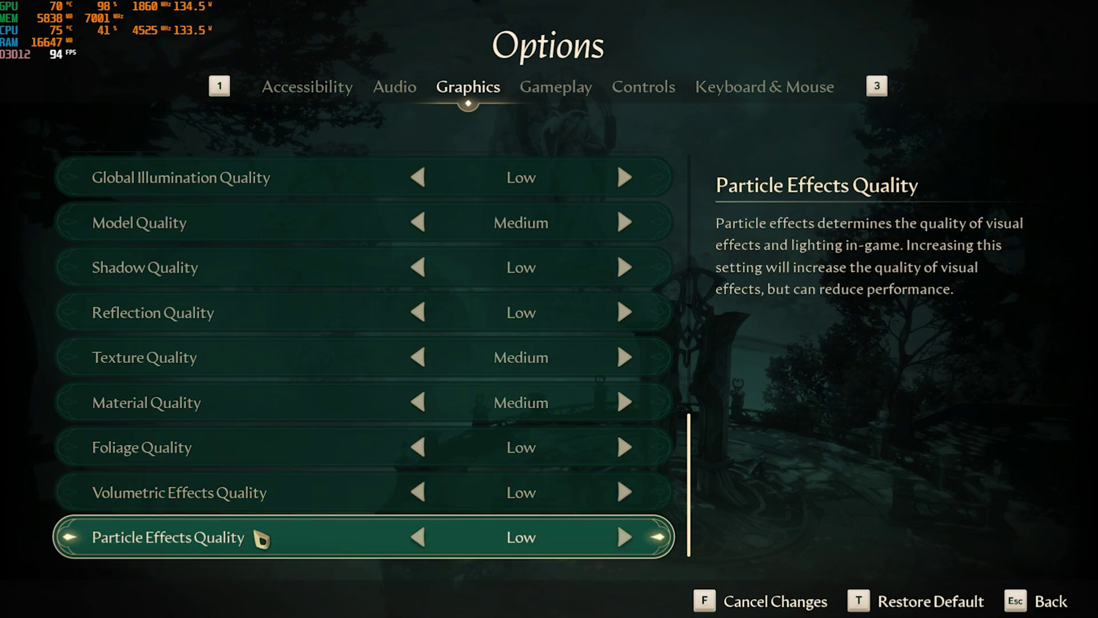
- Return to the game and walk the character through the swamp to check the image quality and frame rate
key("Escape")
key("Escape")
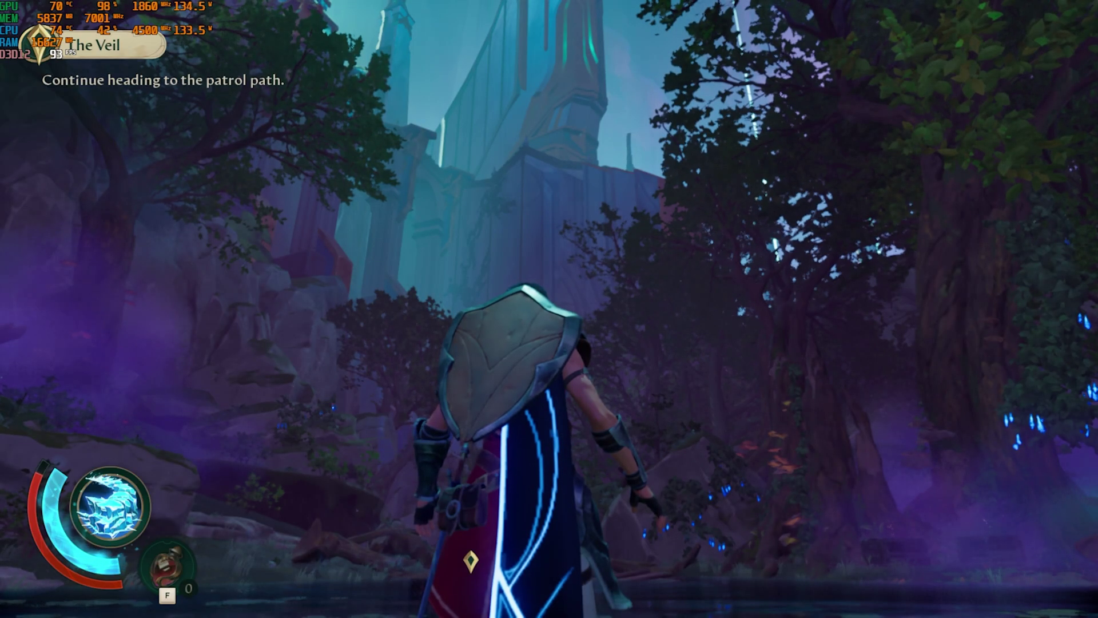
key("w")
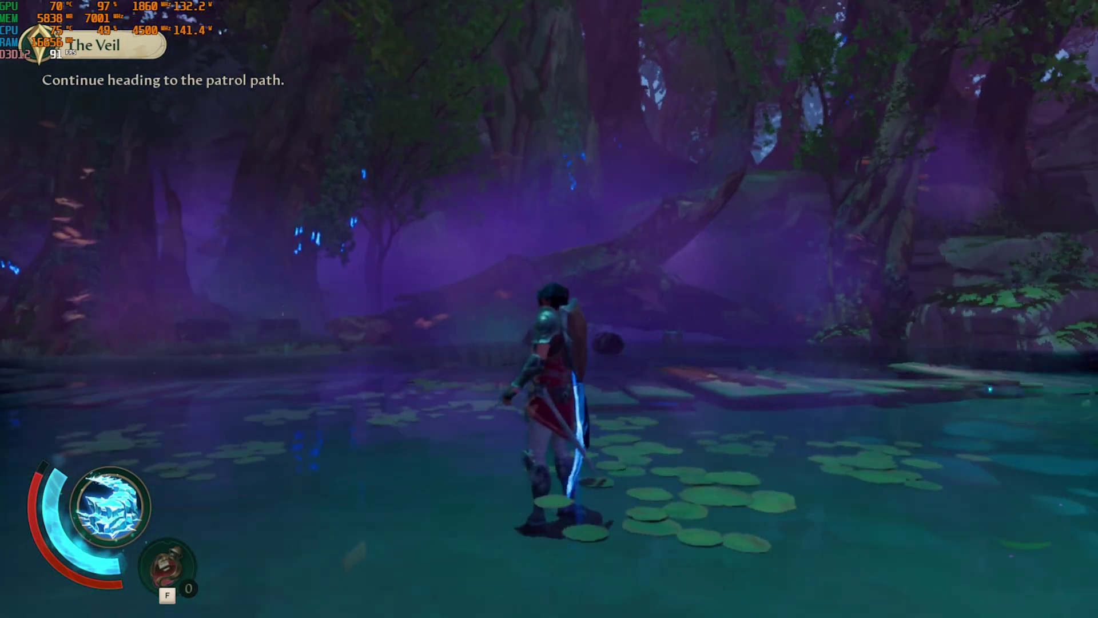
key("w")
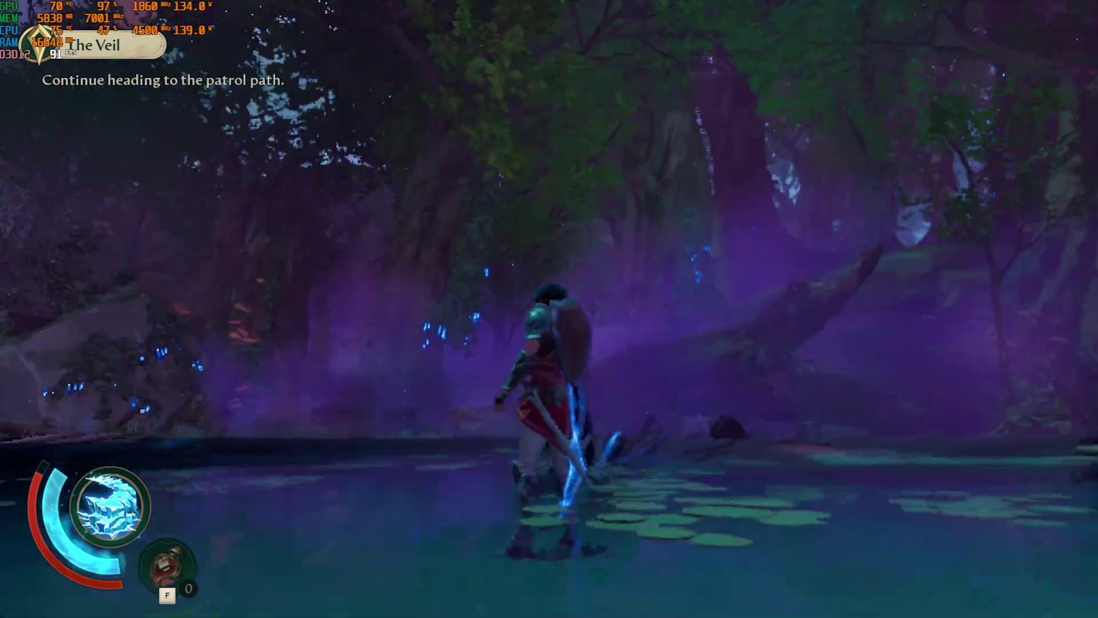
- Reopen the graphics options, set Screen Percentage to 45, and return to the game
key("Escape")
left_click(558, 217)
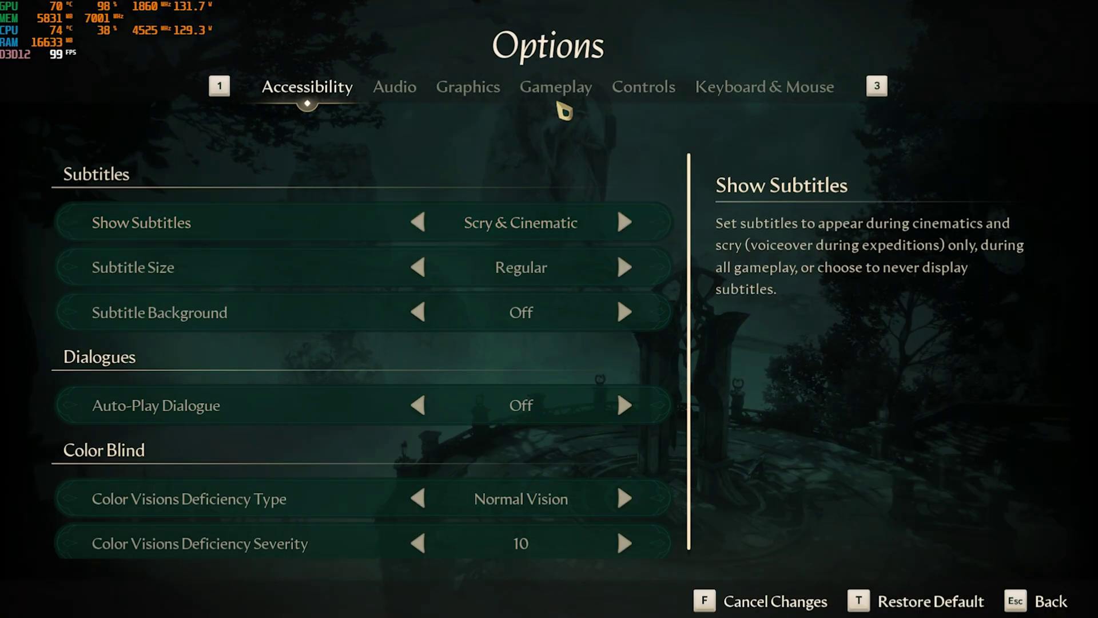
left_click(566, 102)
left_click(474, 92)
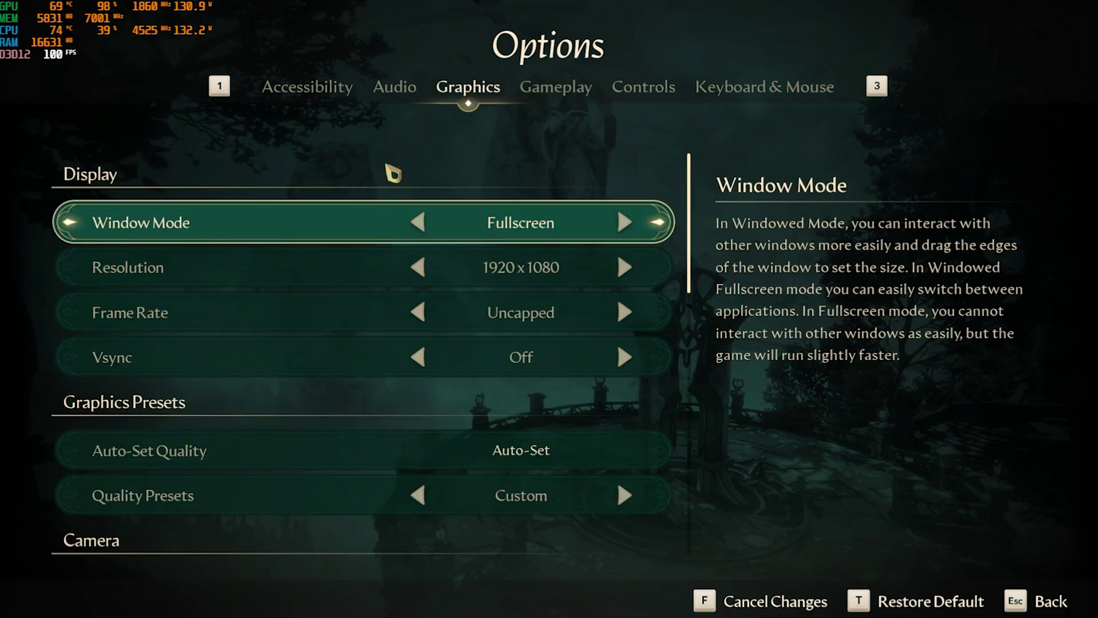
scroll(363, 373, "down", 8)
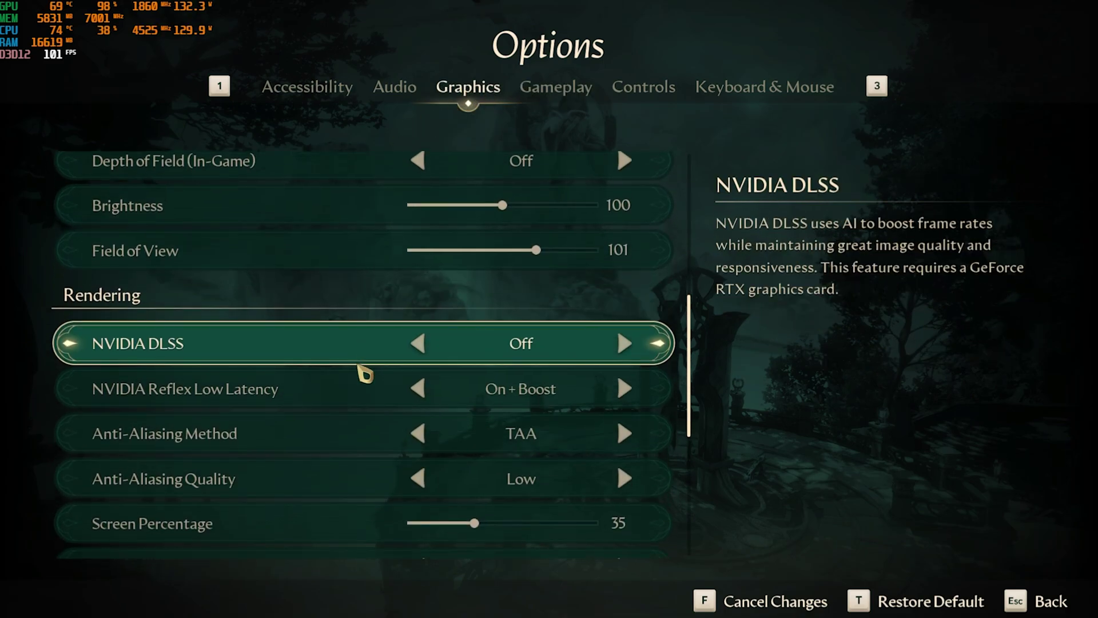
scroll(363, 373, "down", 2)
left_click_drag(469, 440, 494, 438)
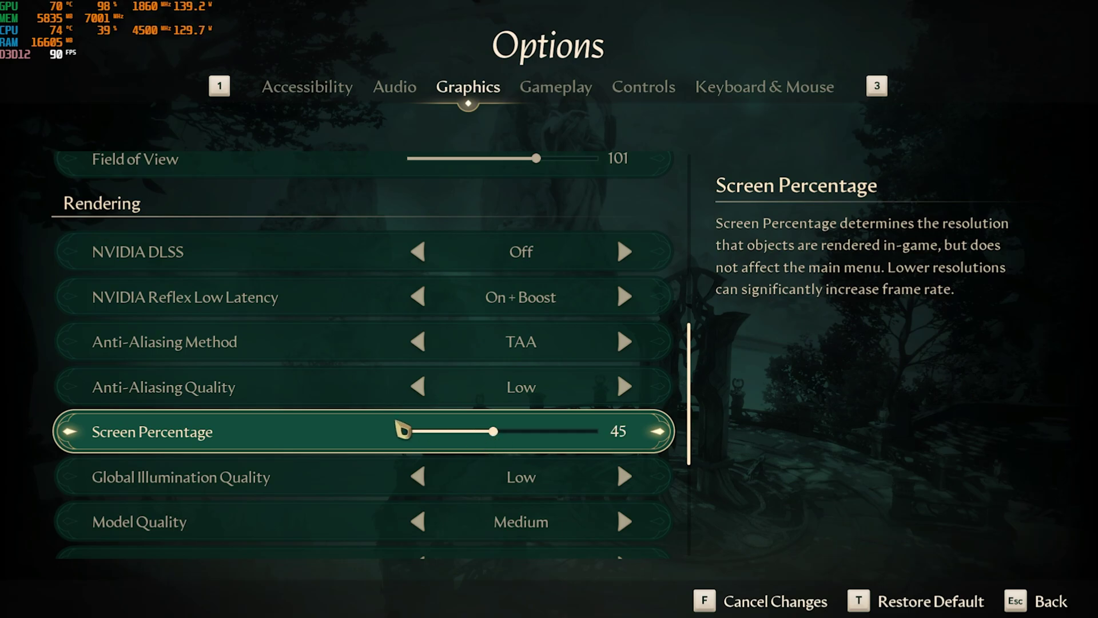
key("Escape")
key("Escape")
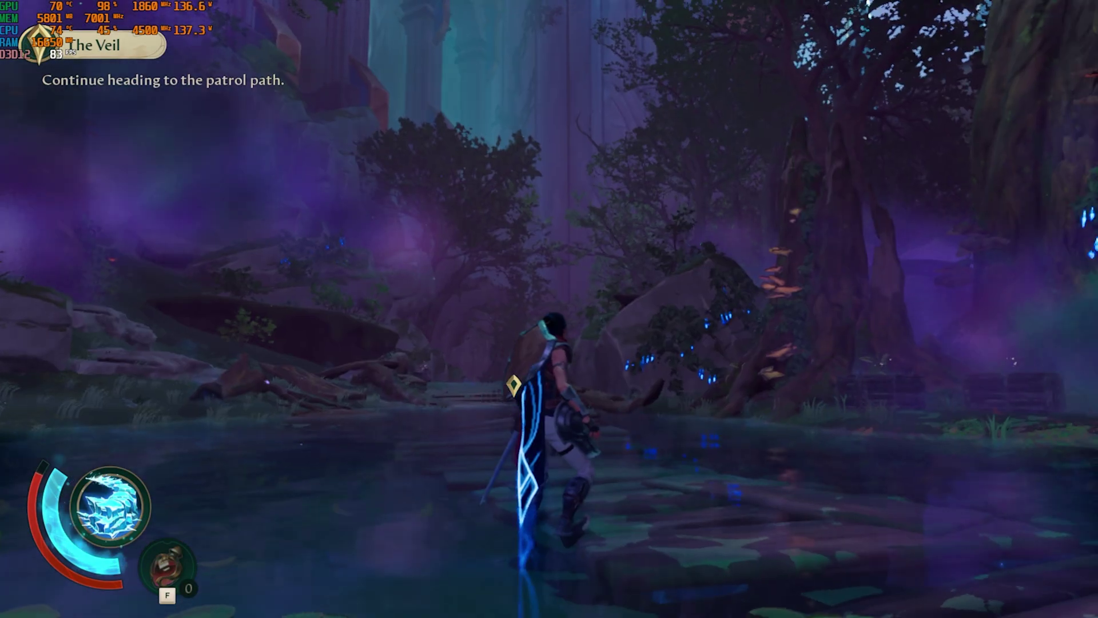
- Move the character around the area to check how the game looks and performs with the new Screen Percentage
key("w")
key("w")
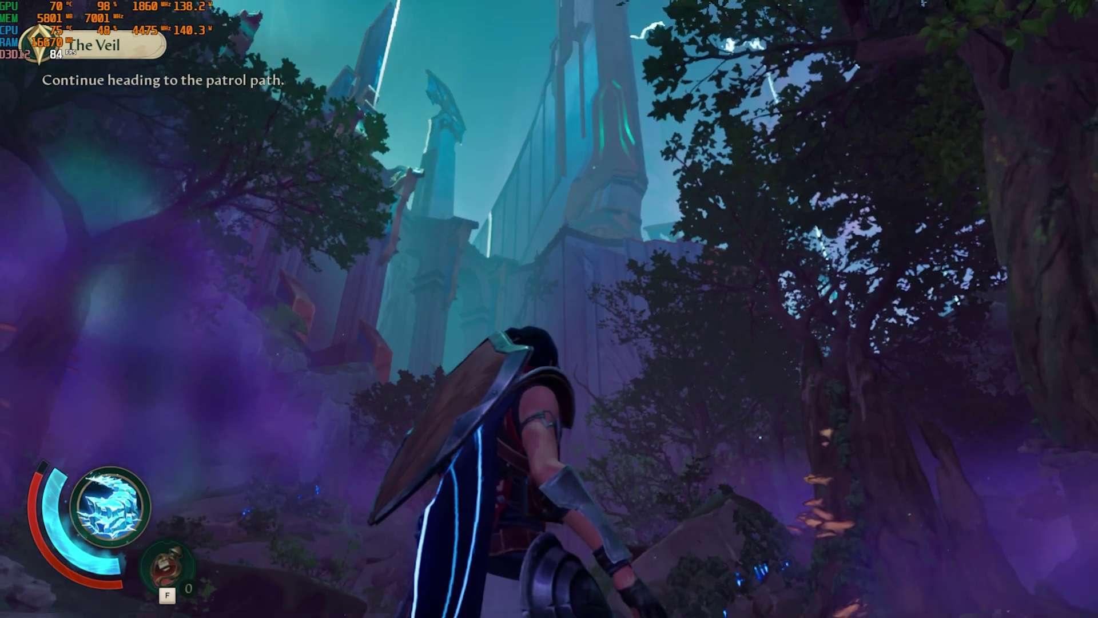
key("w")
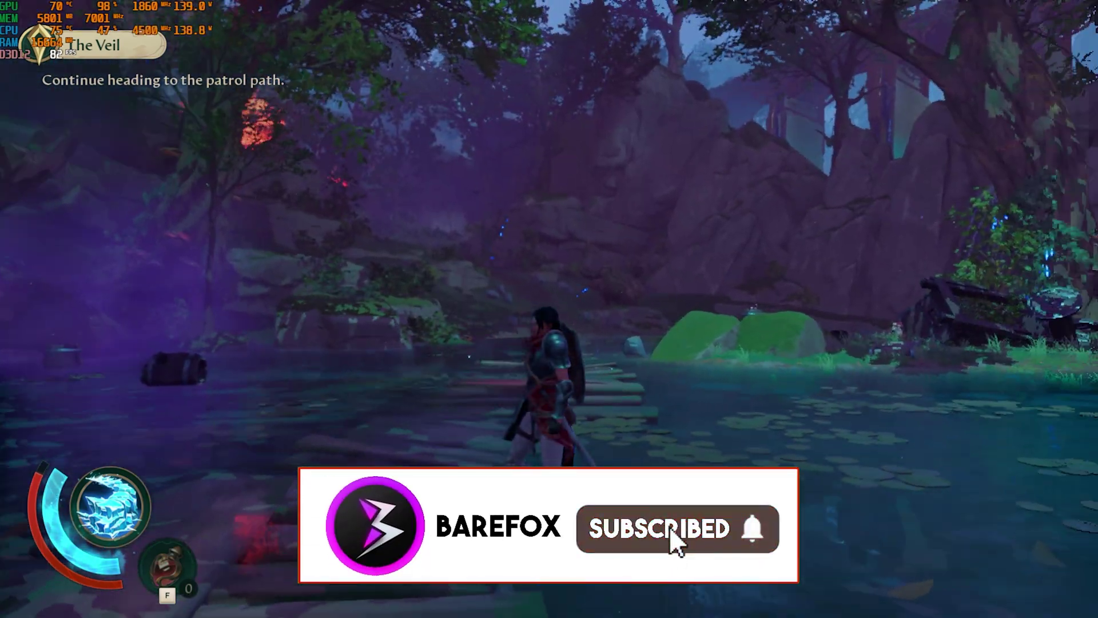
key("w")
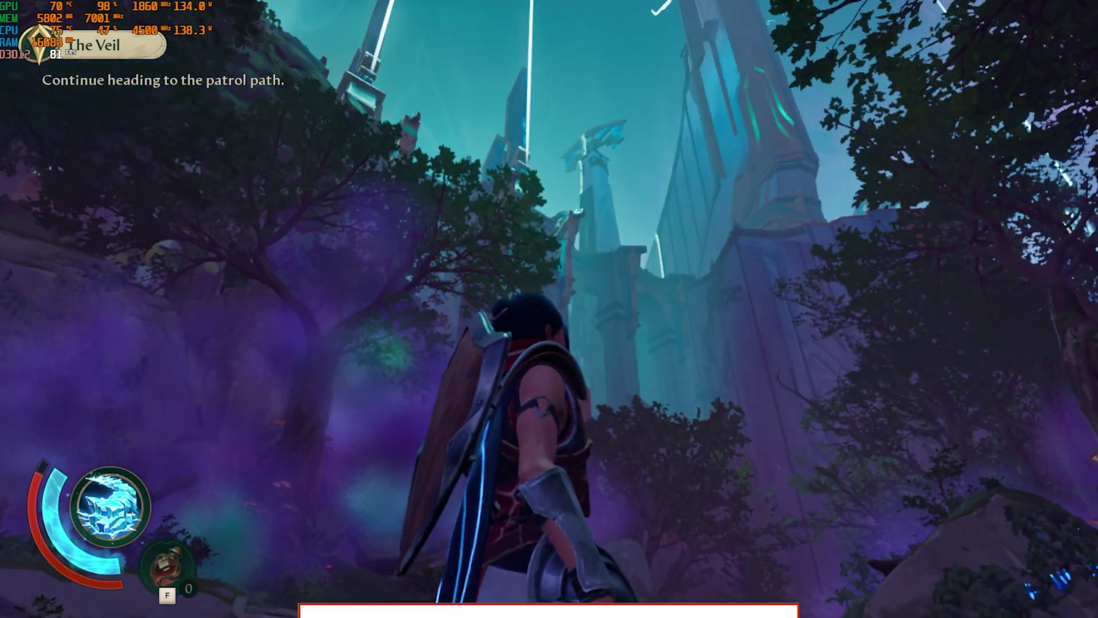
- Follow the boardwalk toward the patrol path marker and move around the Ashpeak Drake fight to check performance in combat
key("w")
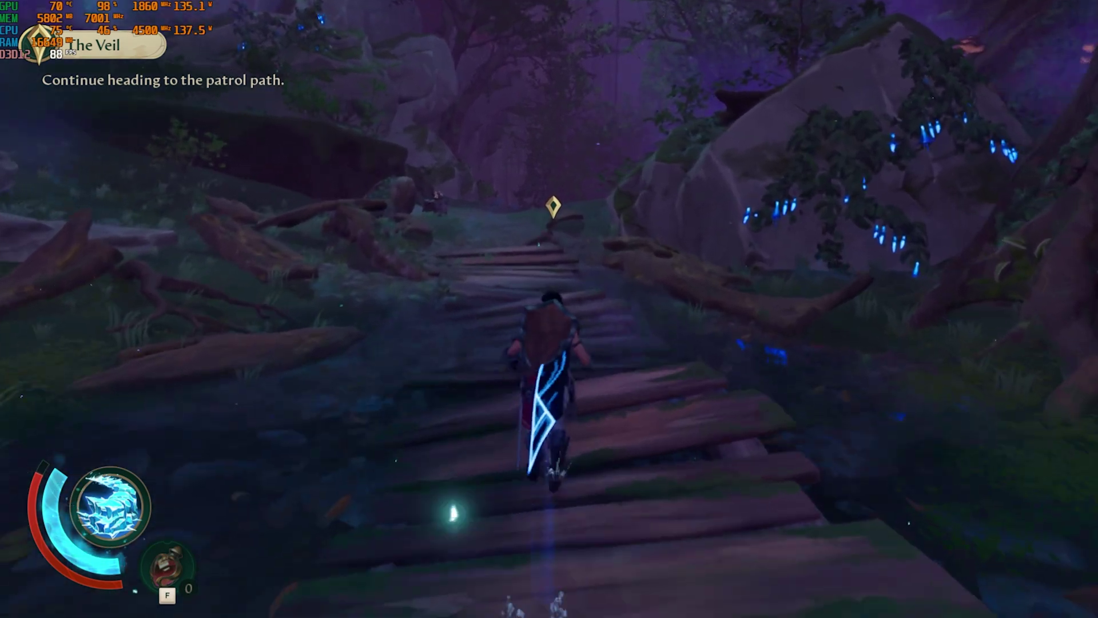
key("w")
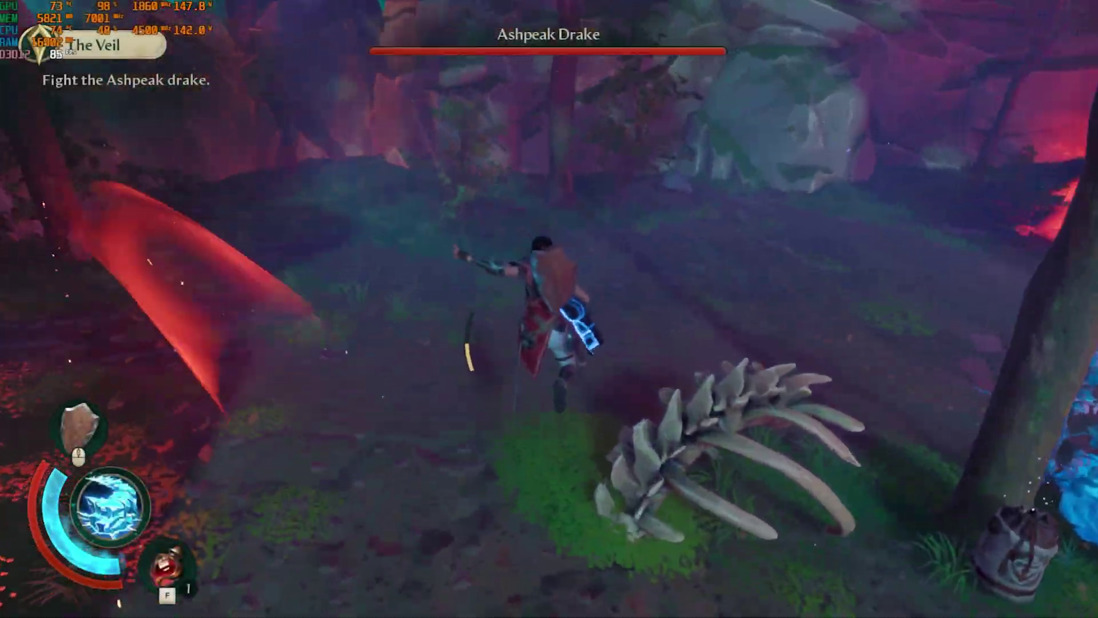
key("w")
key("w")
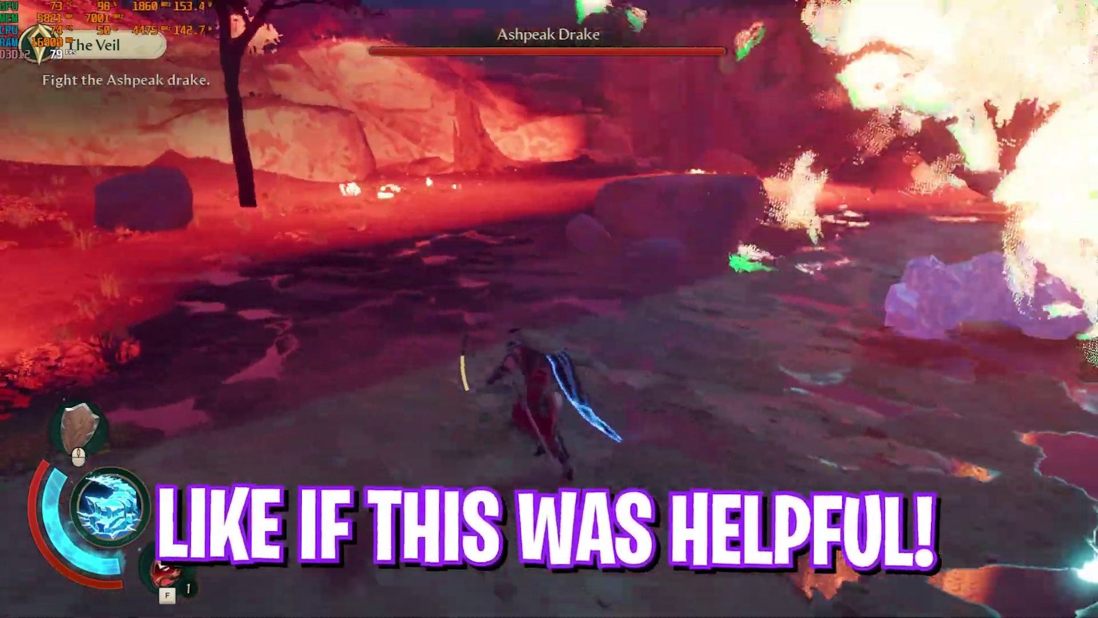
key("w")
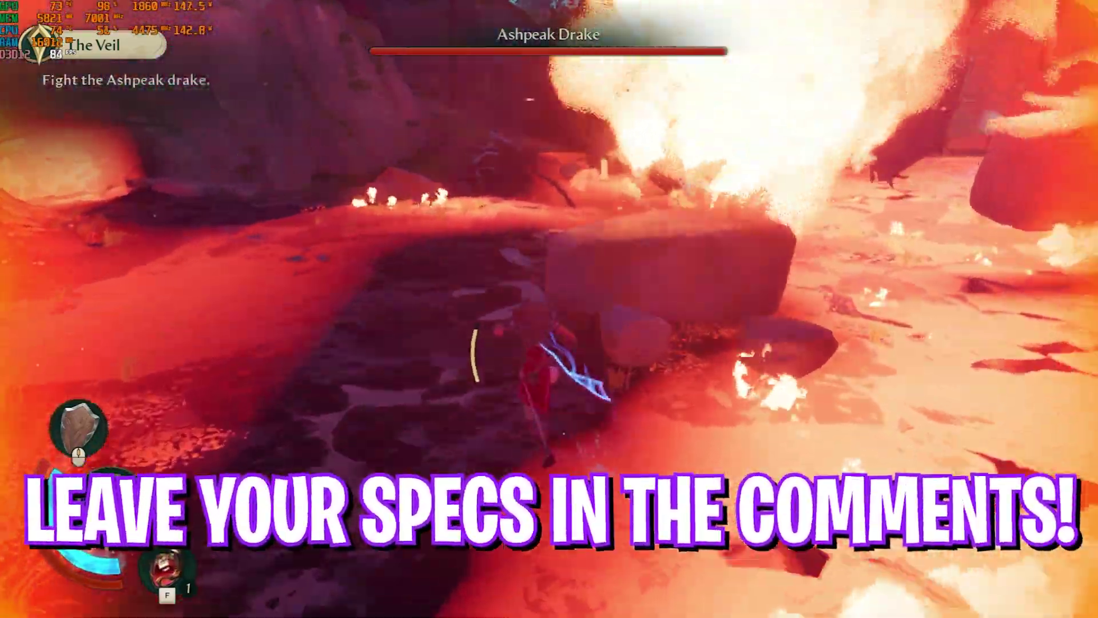
key("w")
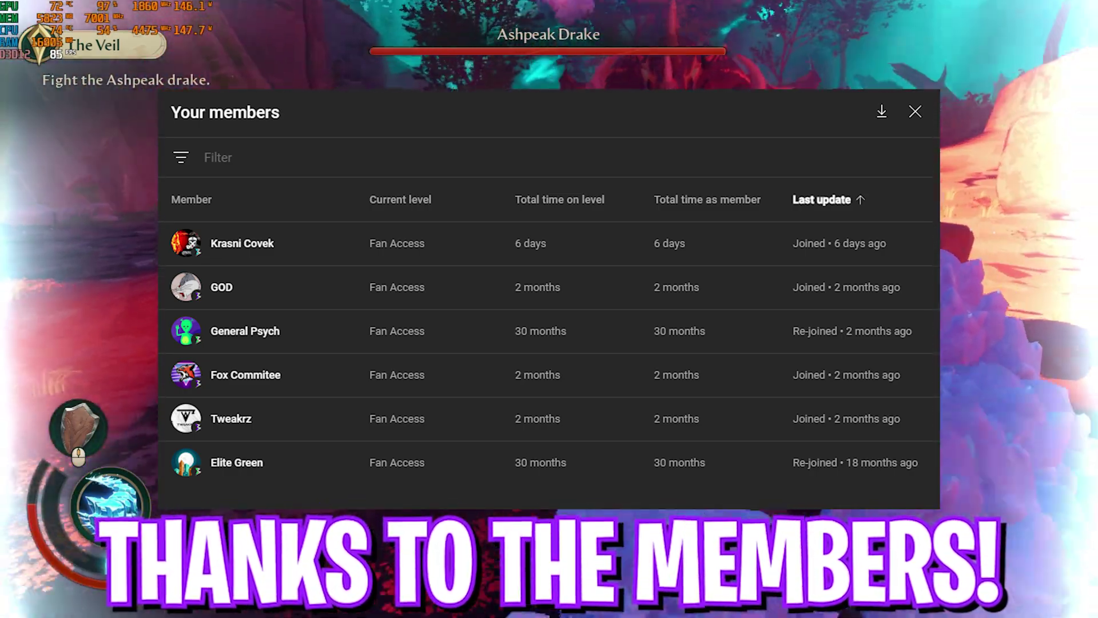
key("w")
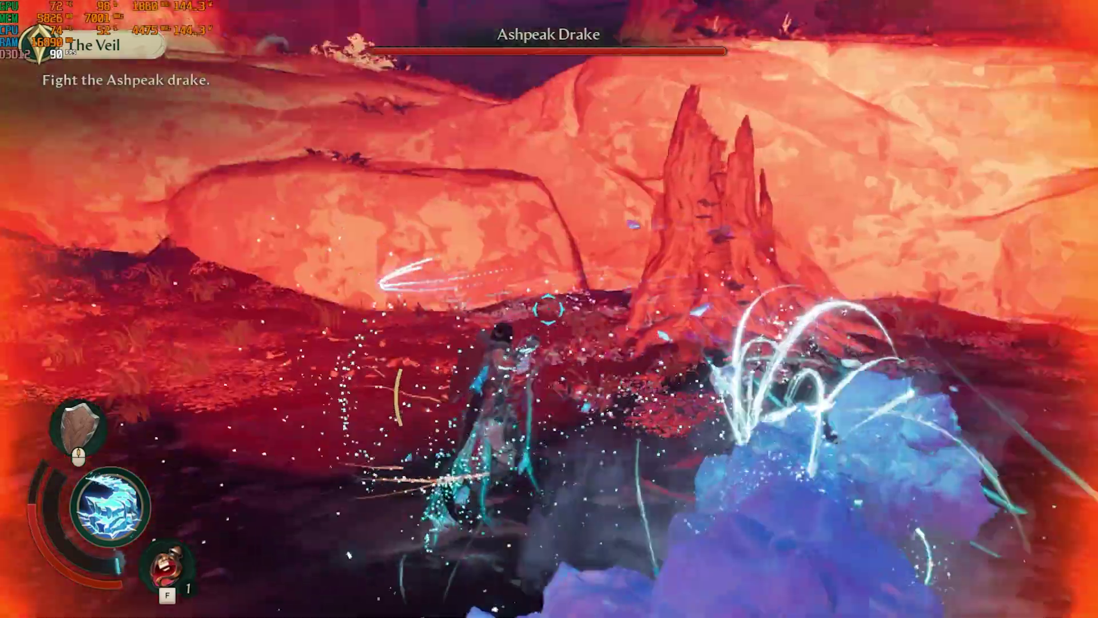